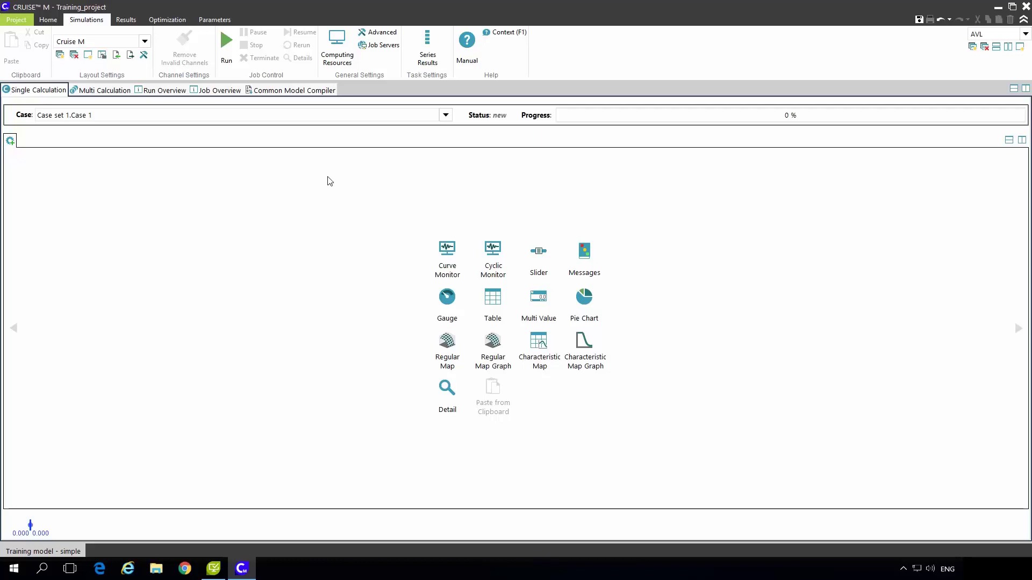
Run the single calculation for Case set 1.Case 1 and open the results workspace.
left_click(226, 46)
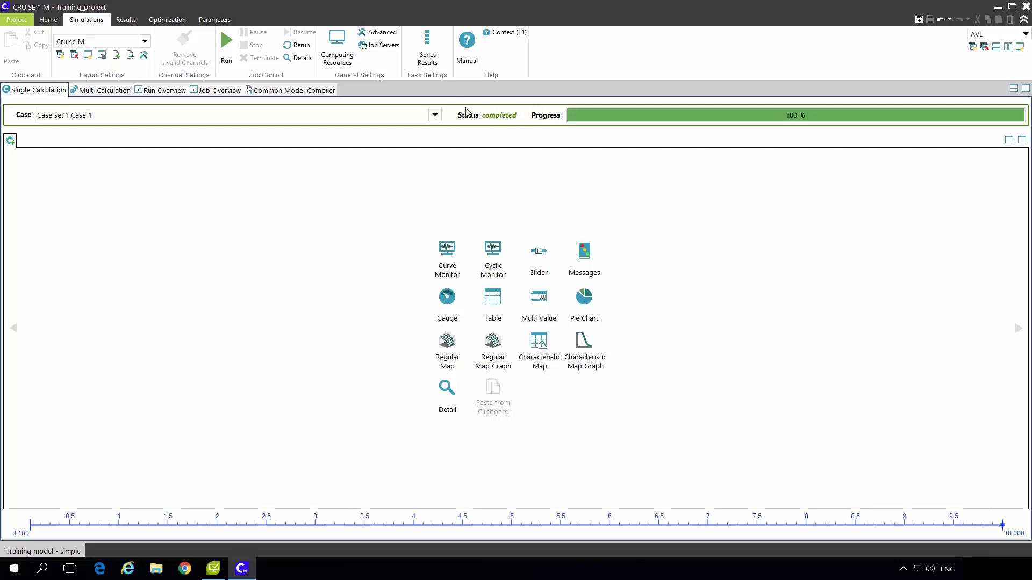
left_click(127, 21)
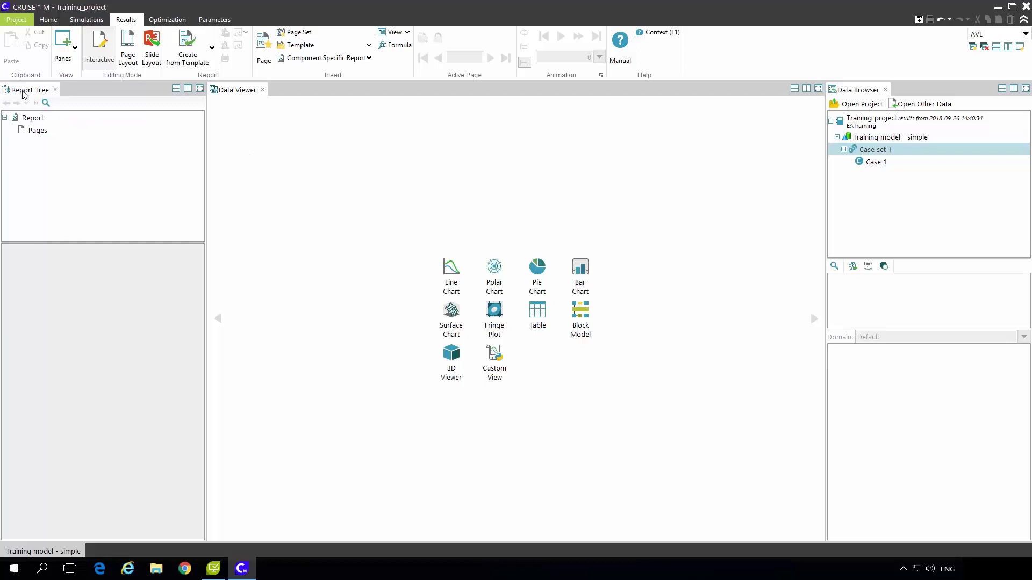
Dock the Data Browser beside the Report Tree, close the emptied pane and widen the shared pane.
left_click(237, 91)
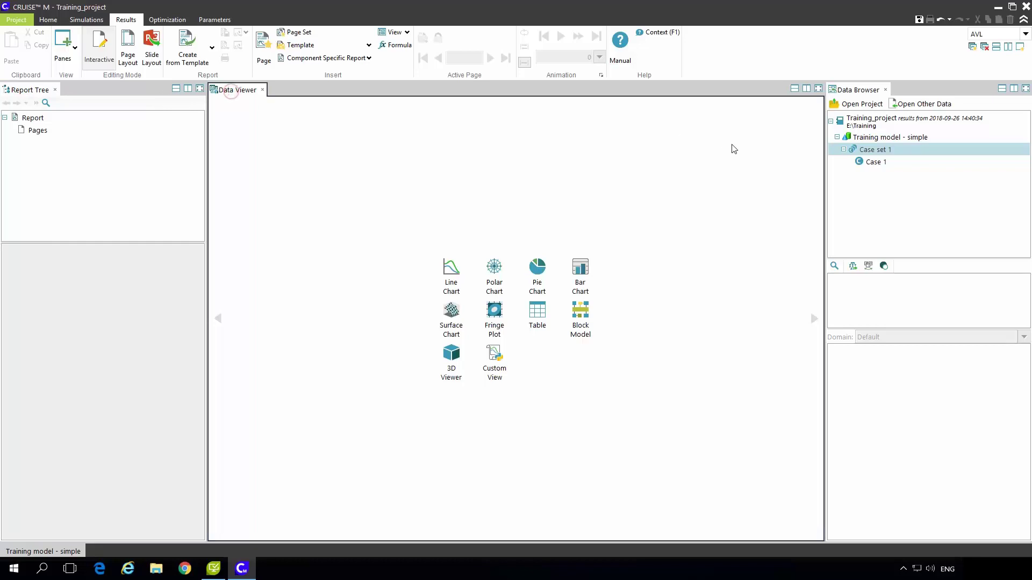
left_click(849, 90)
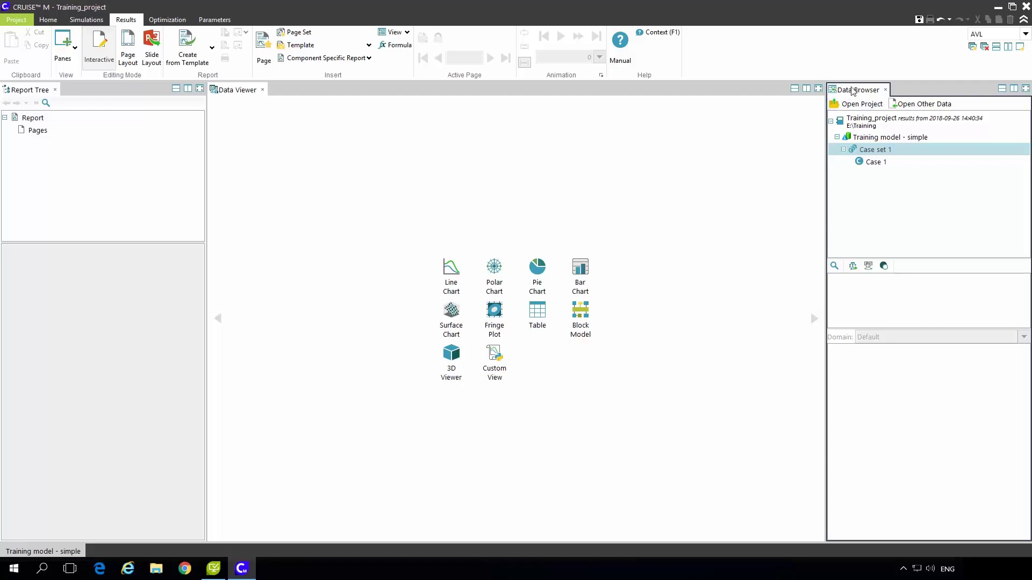
left_click_drag(849, 91, 106, 90)
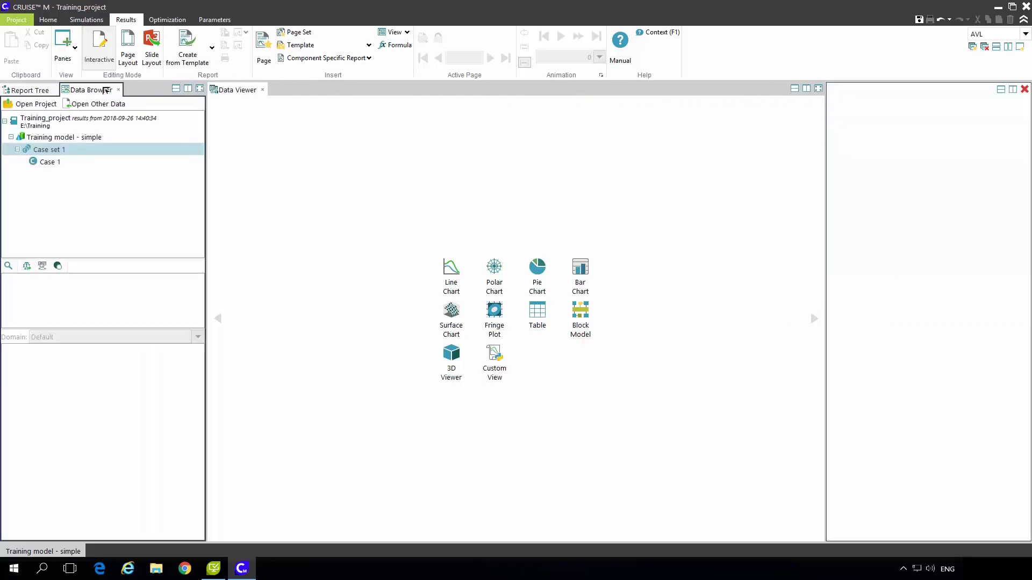
left_click(1025, 90)
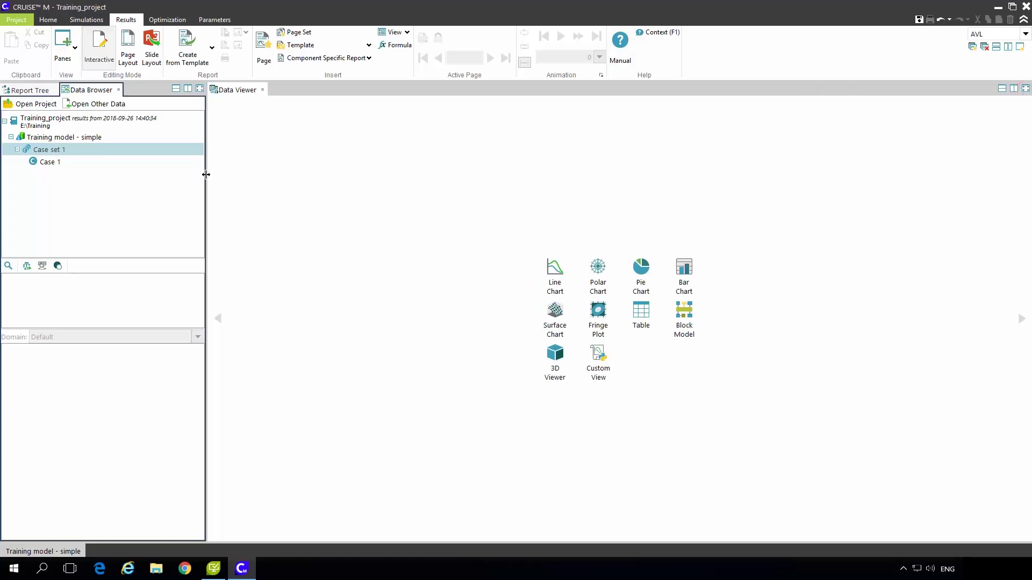
left_click_drag(206, 174, 247, 178)
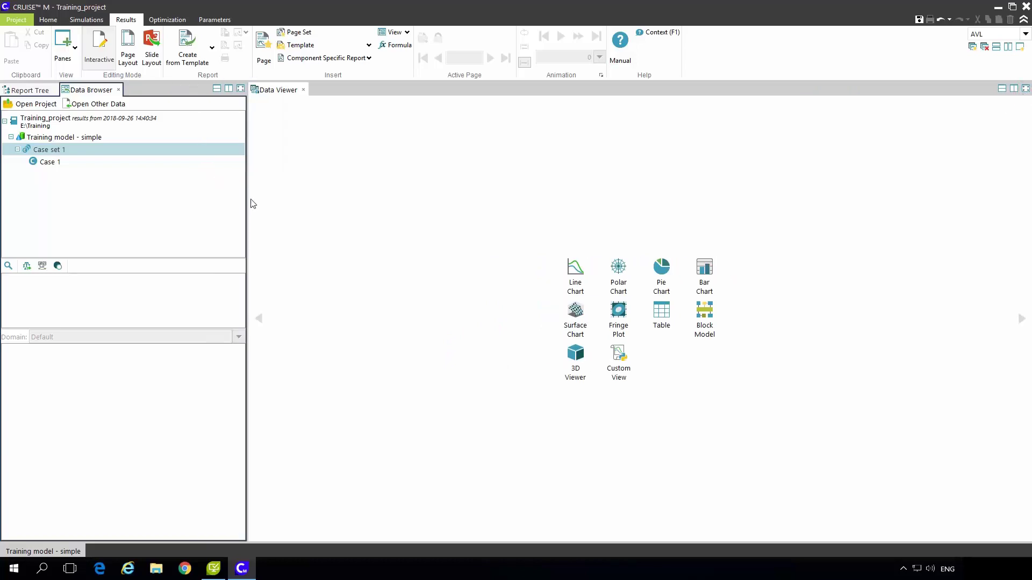
Choose the AVL window layout and view the Report Tree and the Data Browser in turn.
left_click(1025, 34)
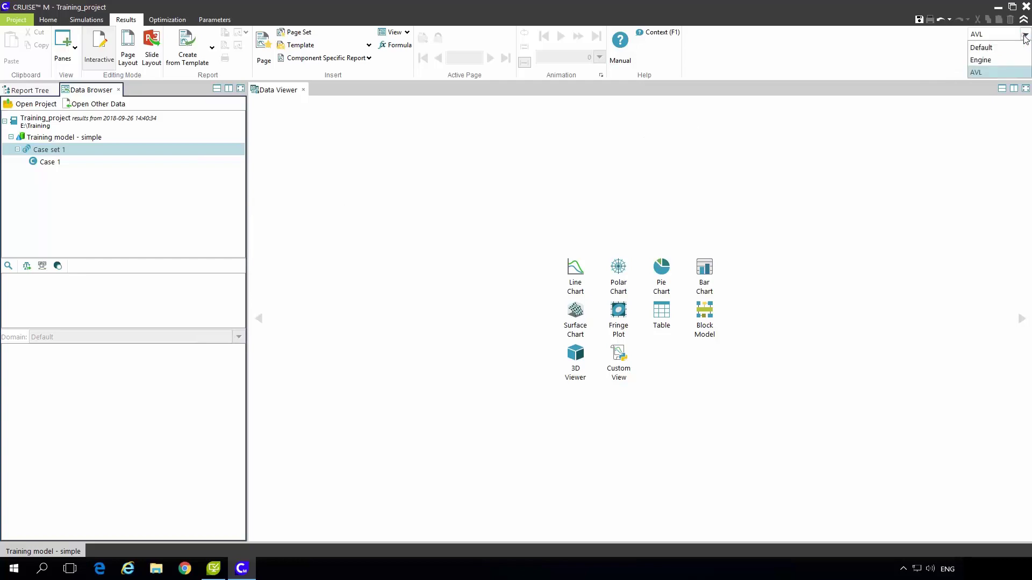
left_click(989, 72)
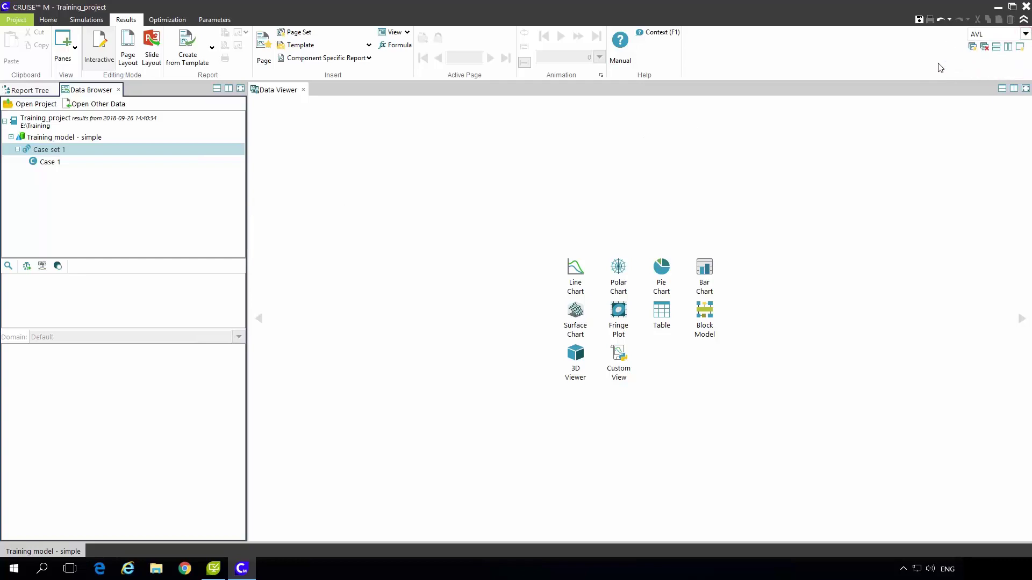
left_click(32, 90)
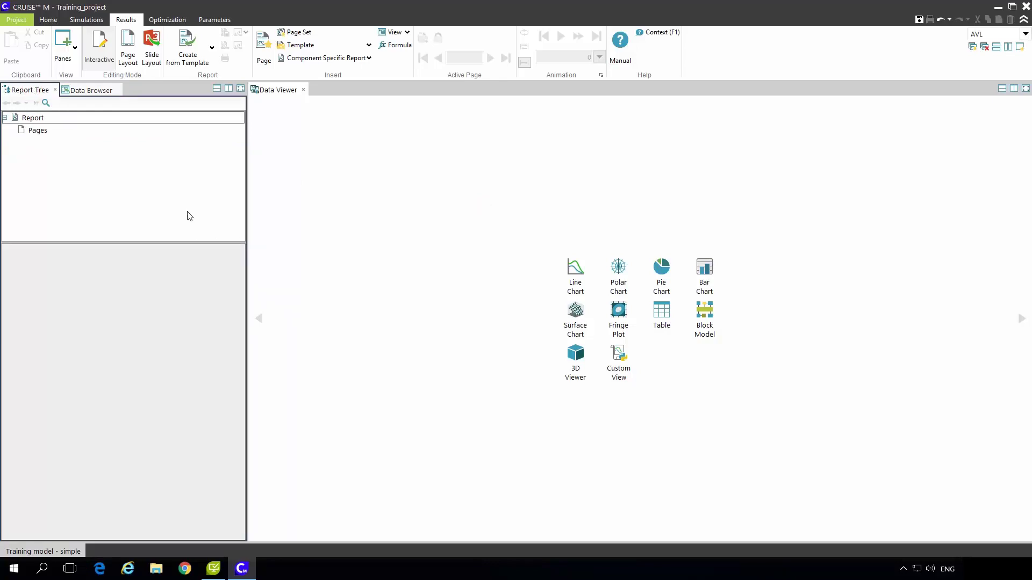
left_click(93, 90)
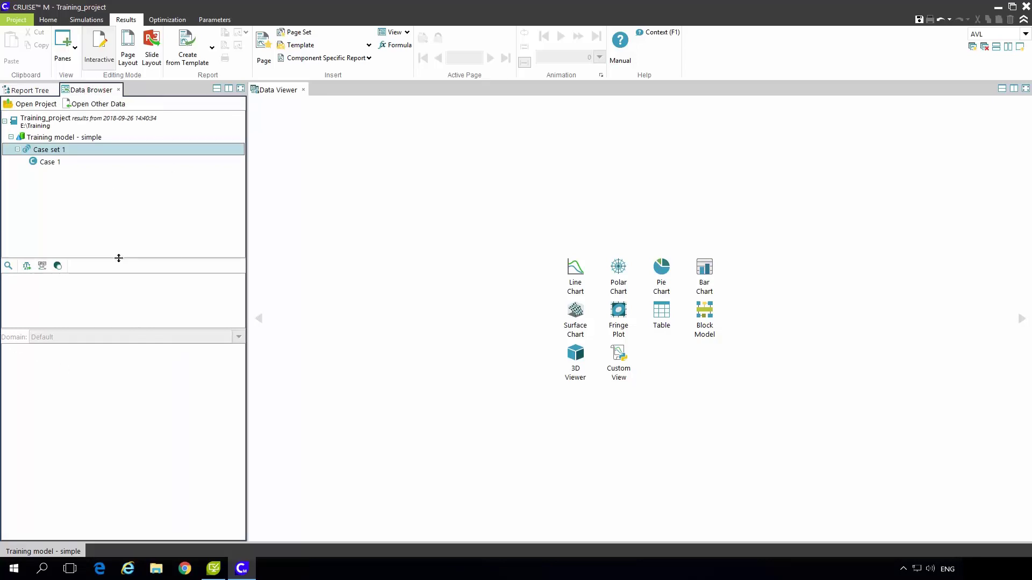
Insert a line chart in the Data Viewer and split the page into a two-by-two grid of panes.
left_click(305, 216)
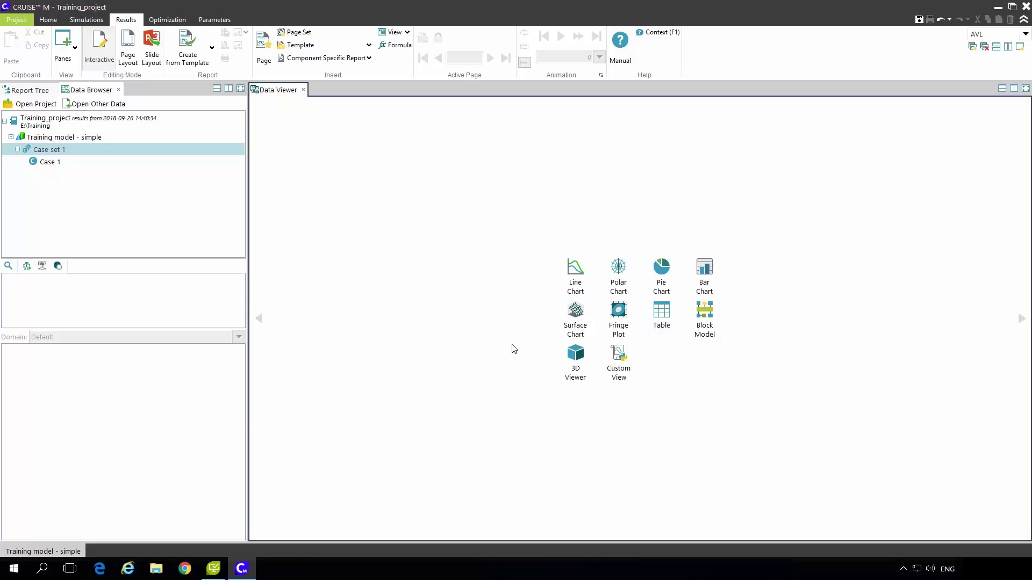
left_click(573, 280)
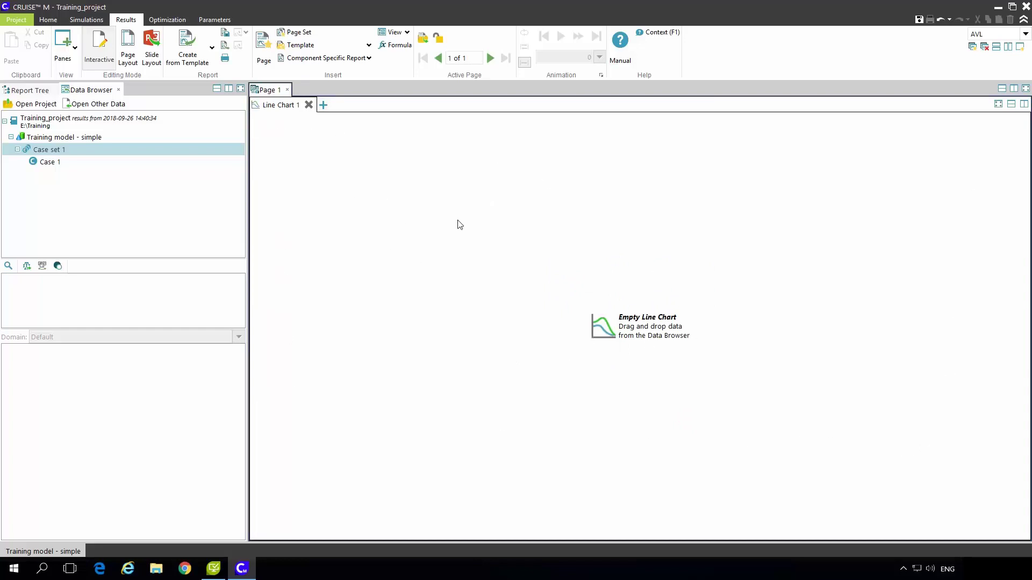
left_click(1012, 107)
left_click(1011, 105)
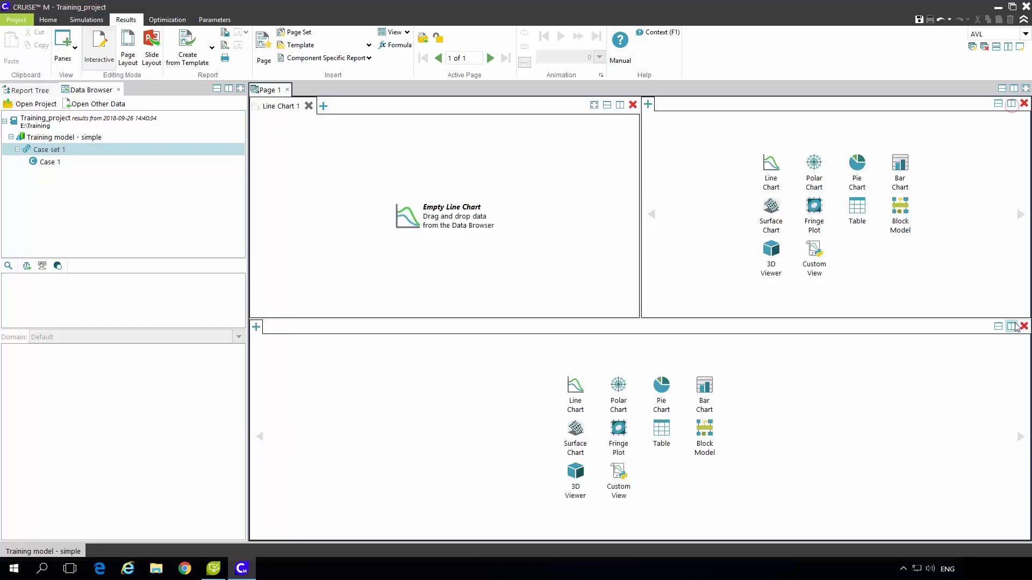
left_click(1009, 326)
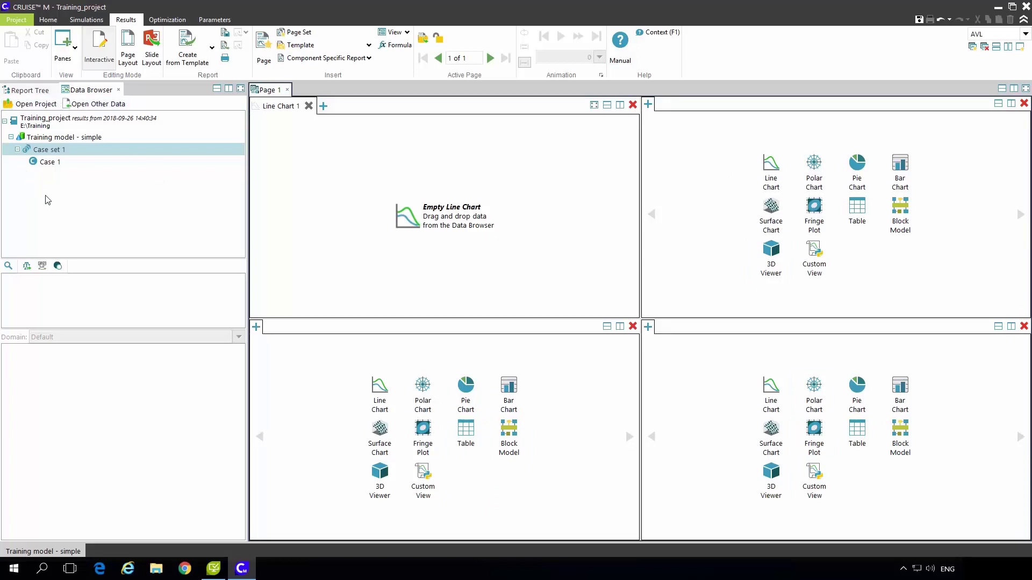
Show the results of Case 1 in the Data Browser and enlarge the section listing its result folders.
left_click(51, 122)
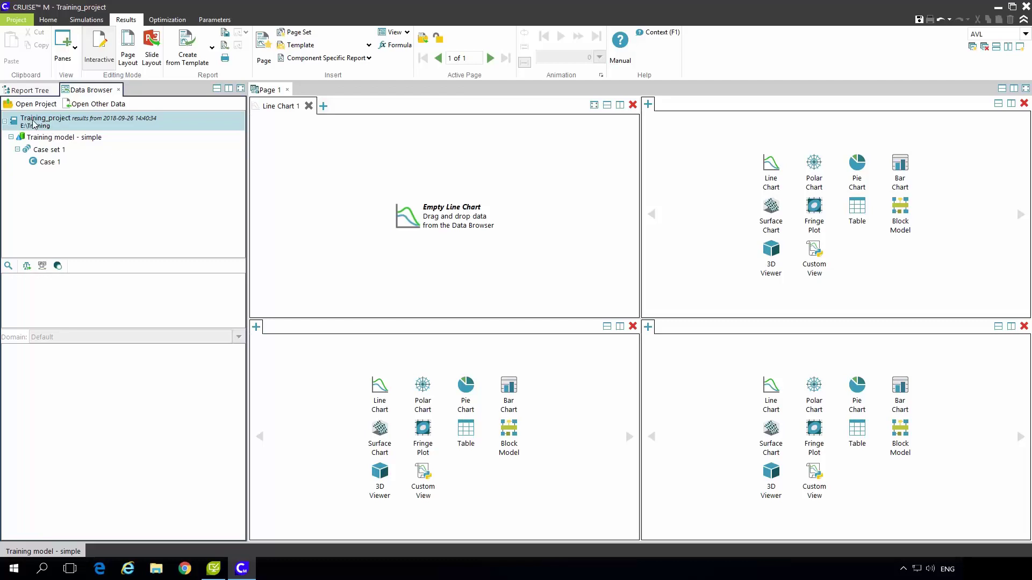
left_click(48, 139)
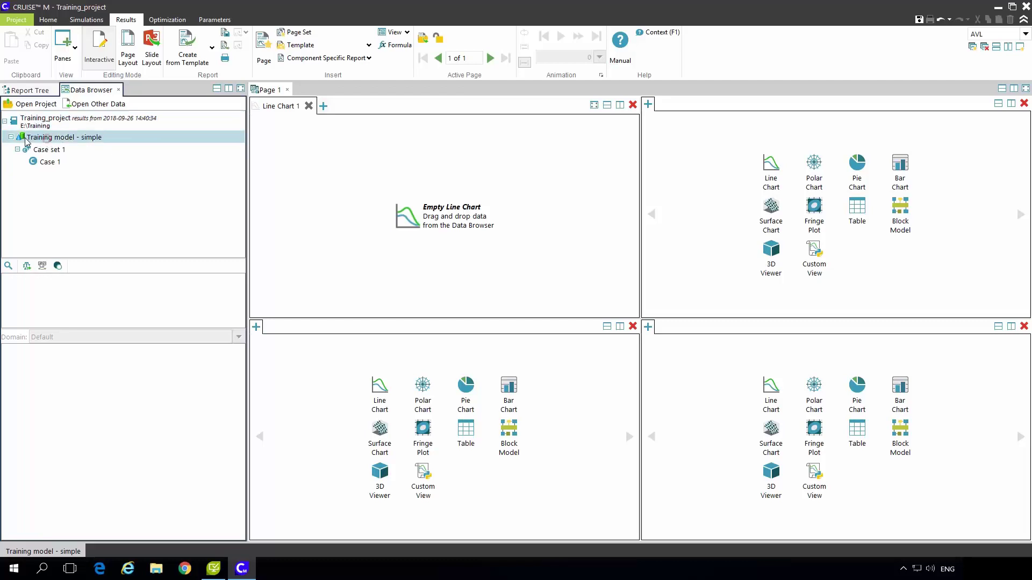
left_click(56, 151)
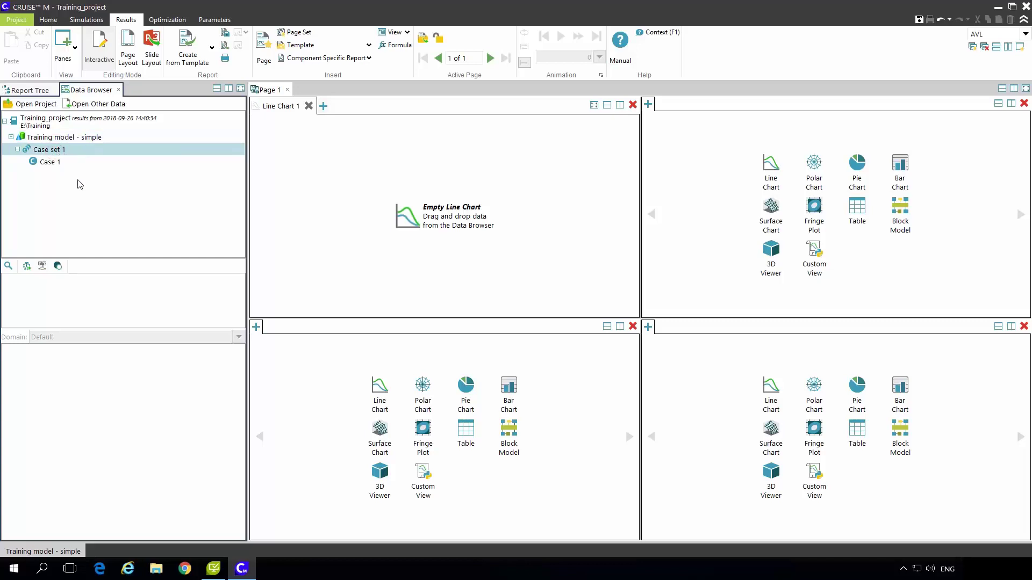
left_click(50, 164)
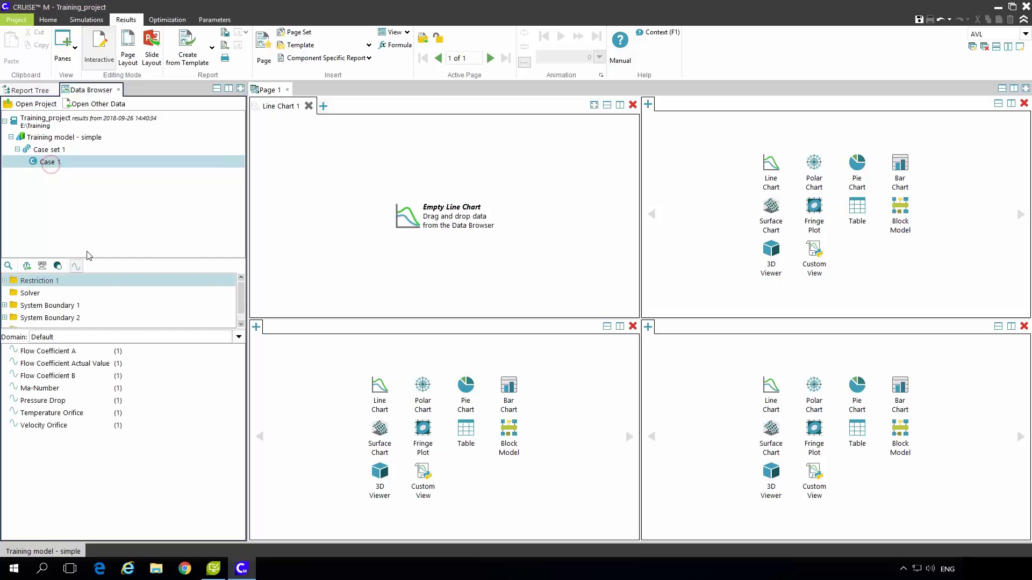
left_click_drag(85, 257, 84, 240)
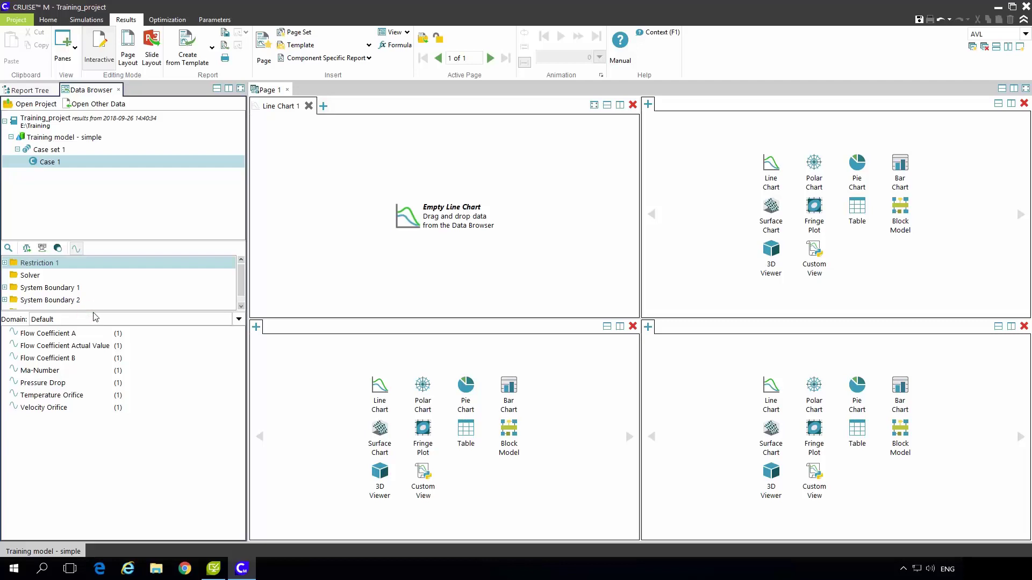
left_click_drag(94, 311, 95, 361)
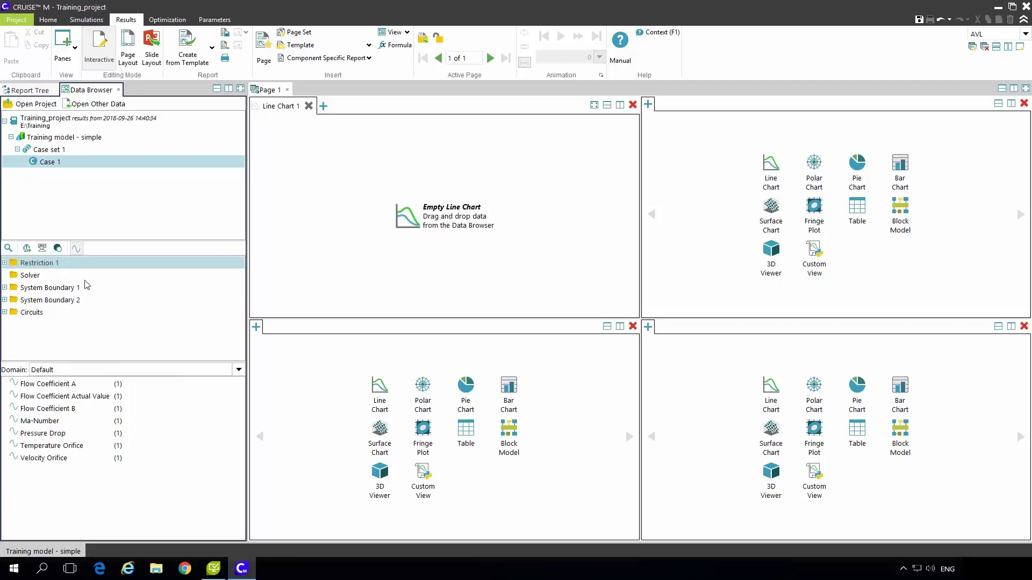
Check the Circuits and Solver result folders and expand the Restriction 1 folder.
left_click(43, 313)
left_click(37, 275, "ctrl")
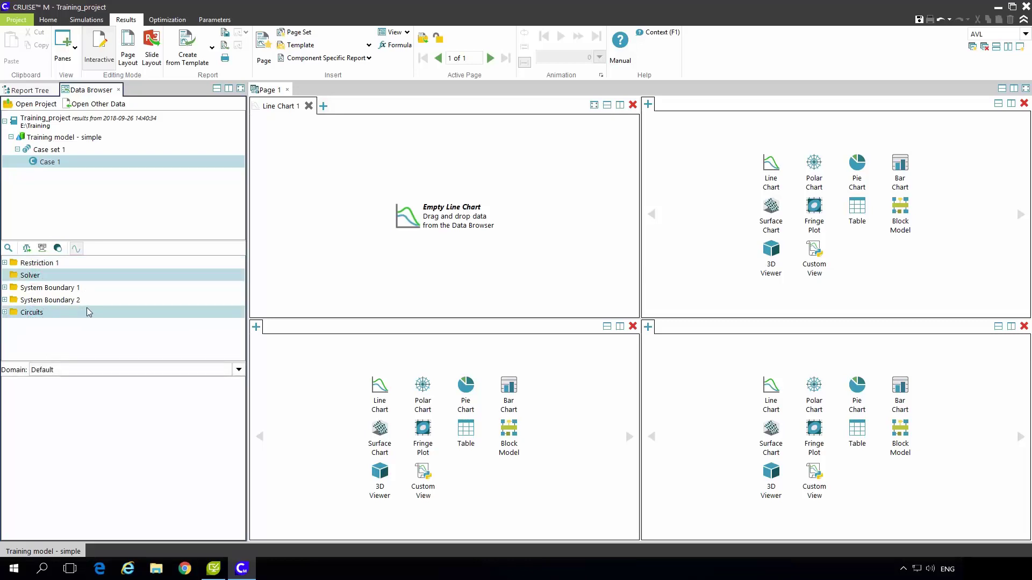
left_click(57, 263)
left_click(4, 263)
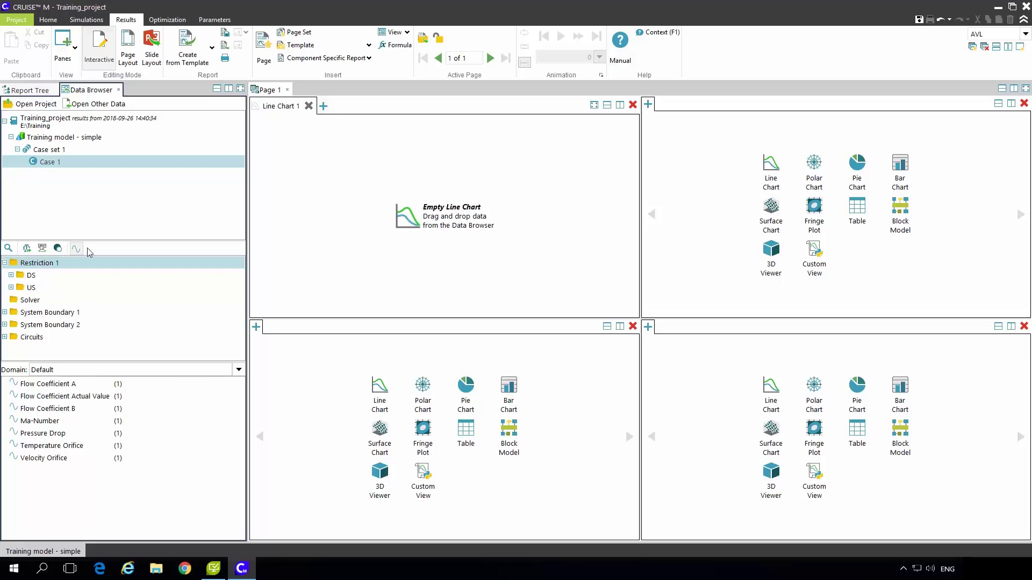
Examine the flow connections between System Boundary 1, Restriction 1 and System Boundary 2 in the model topology.
left_click(48, 19)
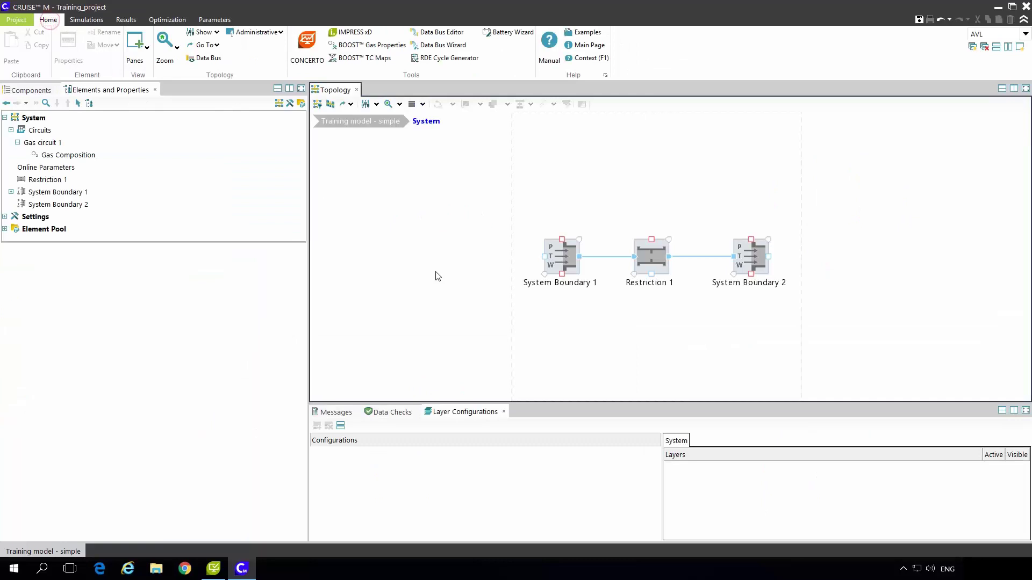
scroll(707, 299, "up", 2)
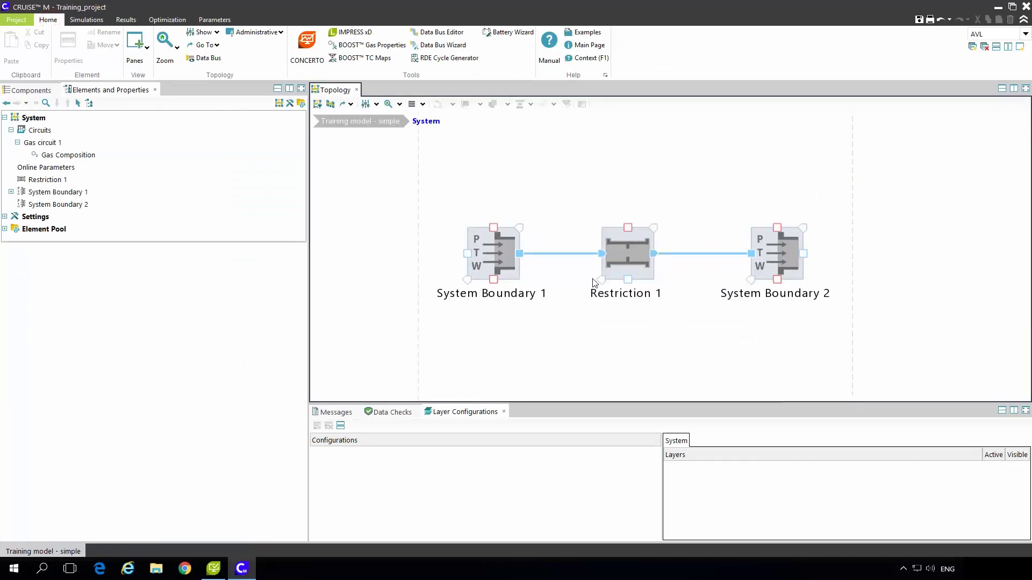
scroll(591, 290, "up", 2)
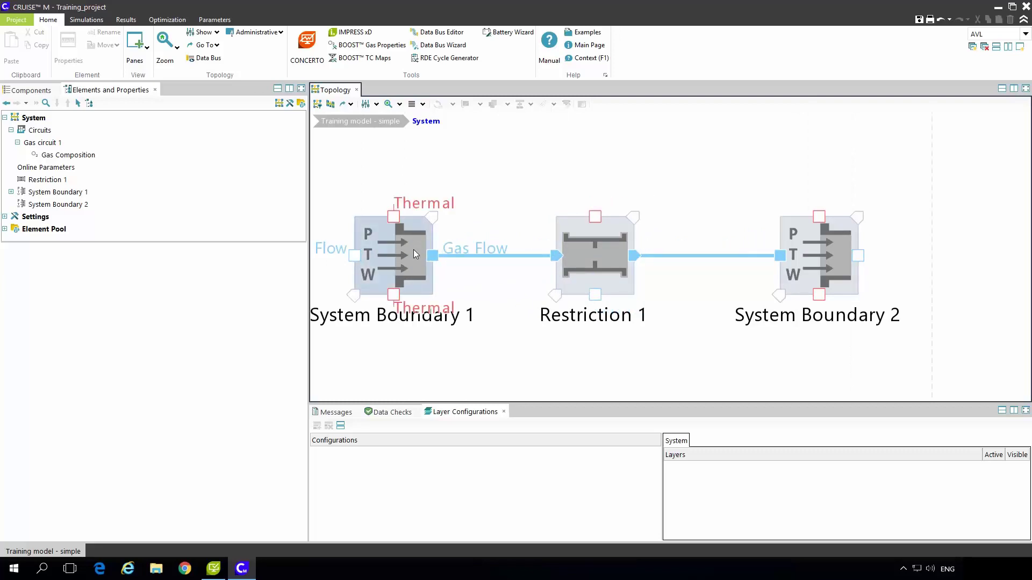
Return to the results and plot the Mass Flow of Restriction 1's US folder in Line Chart 1.
left_click(134, 22)
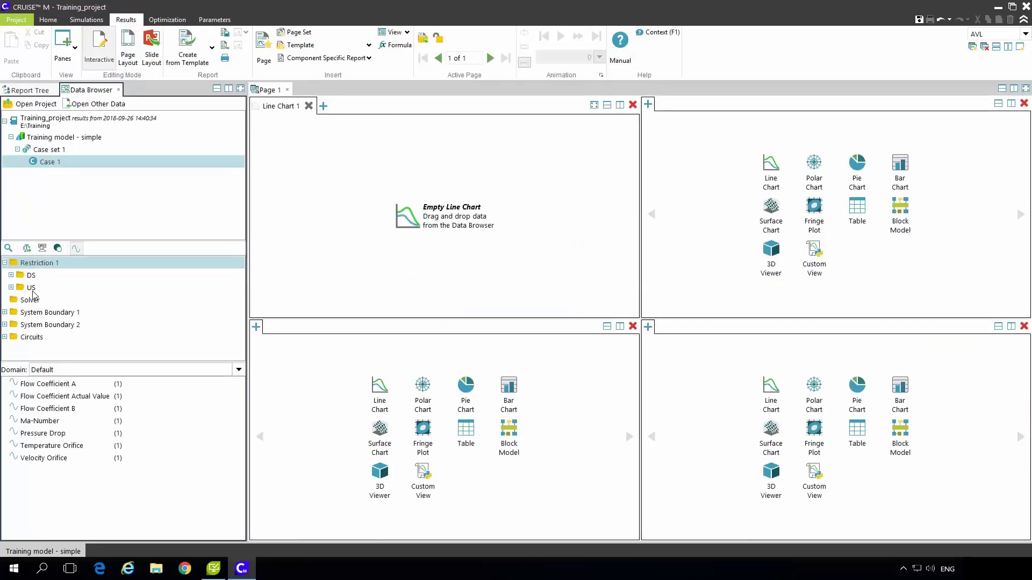
left_click(33, 293)
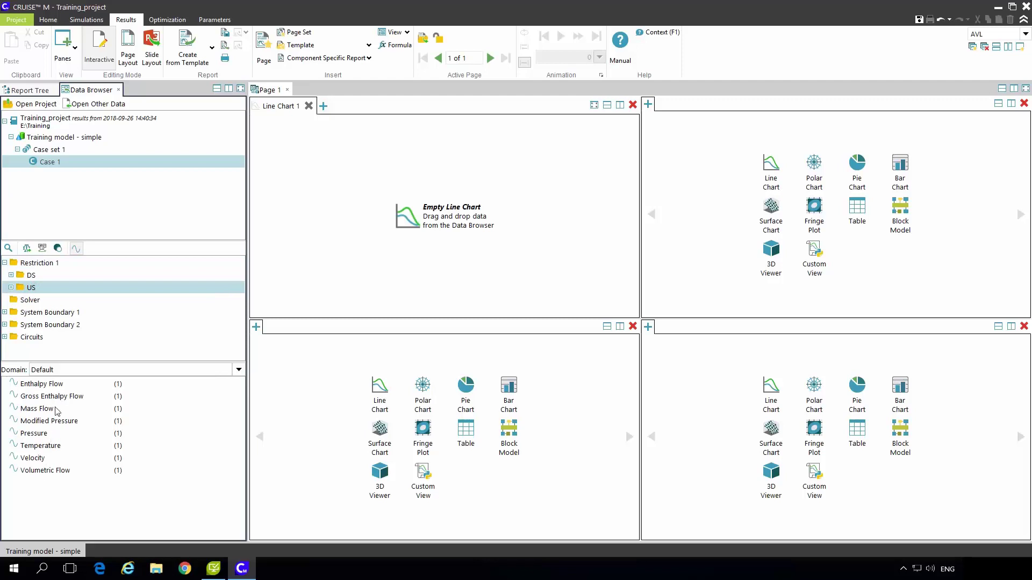
left_click_drag(49, 413, 329, 237)
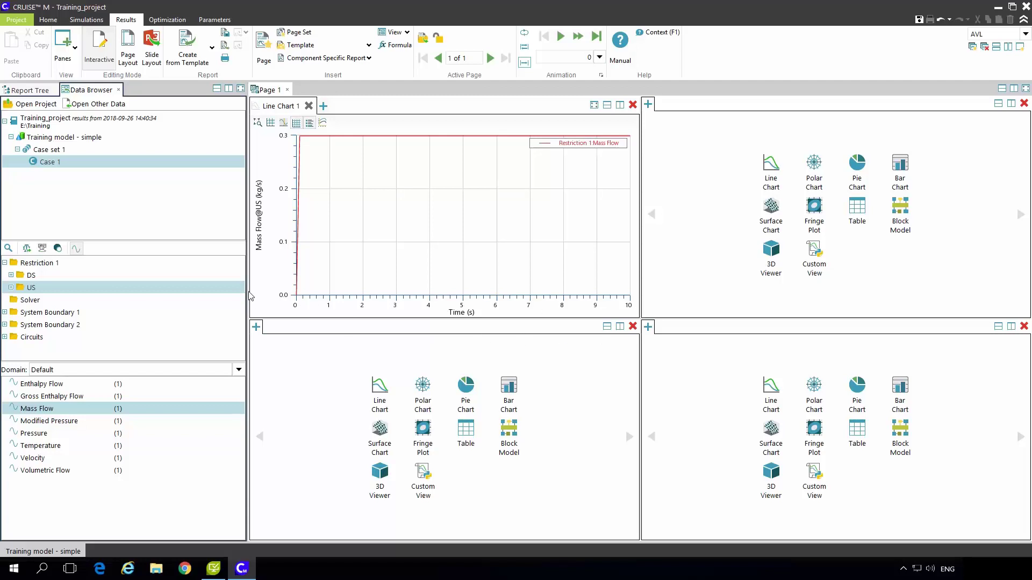
Plot the Pressure of System Boundary 1 and System Boundary 2 together in a new line chart in the upper empty pane.
left_click(87, 315)
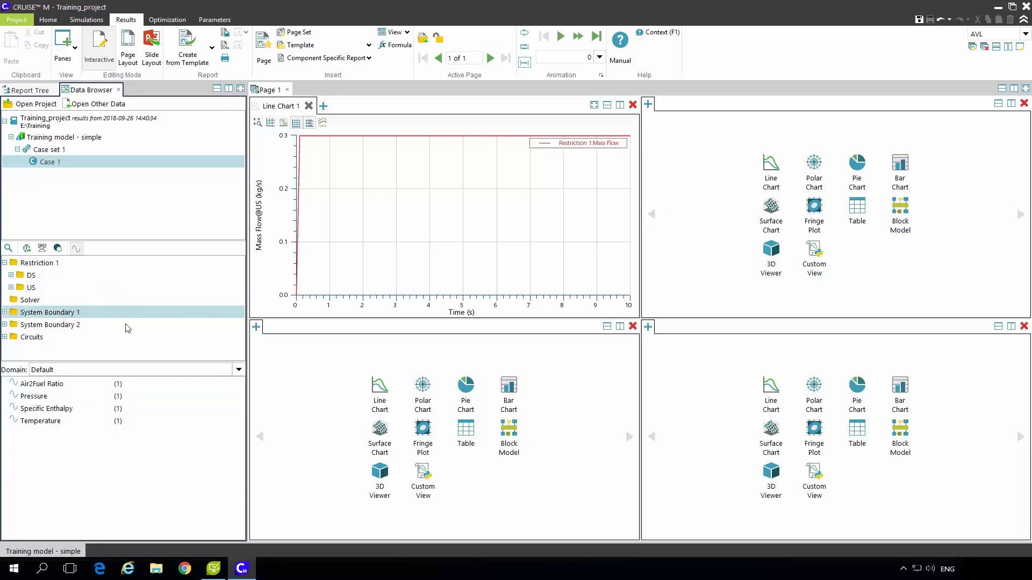
left_click(66, 326, "ctrl")
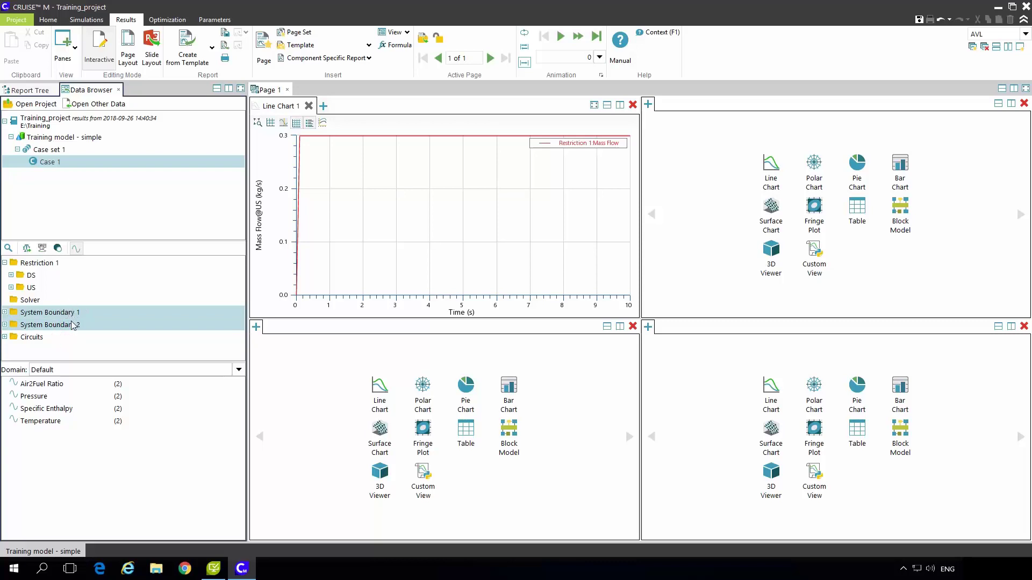
left_click(61, 316)
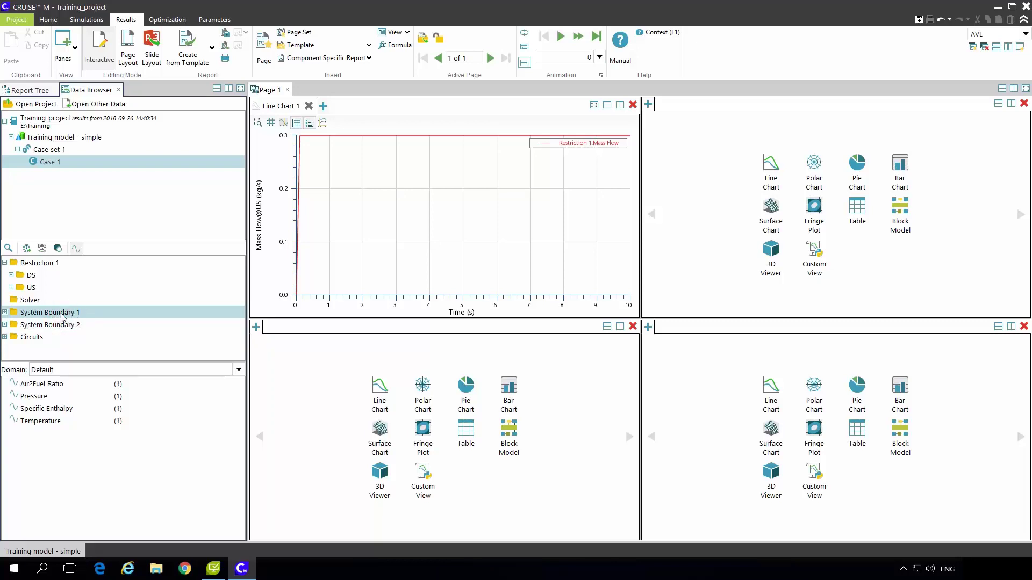
left_click(67, 327, "ctrl")
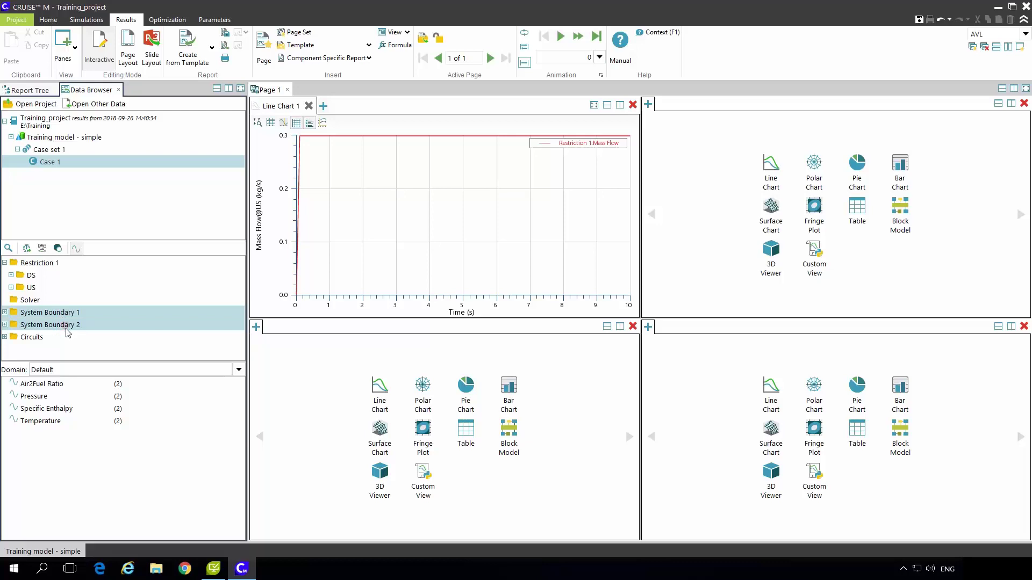
left_click_drag(38, 396, 769, 177)
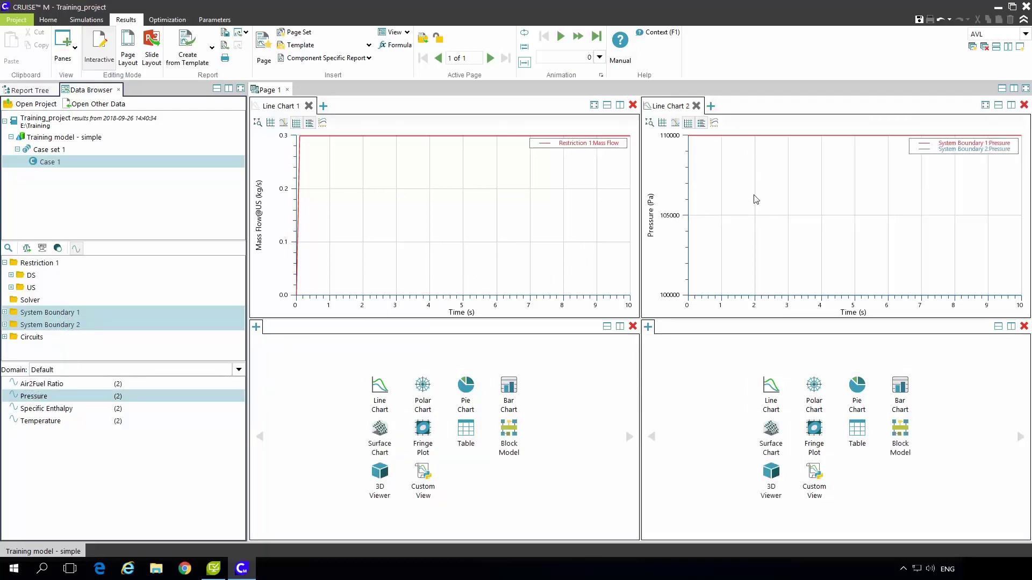
left_click(943, 144)
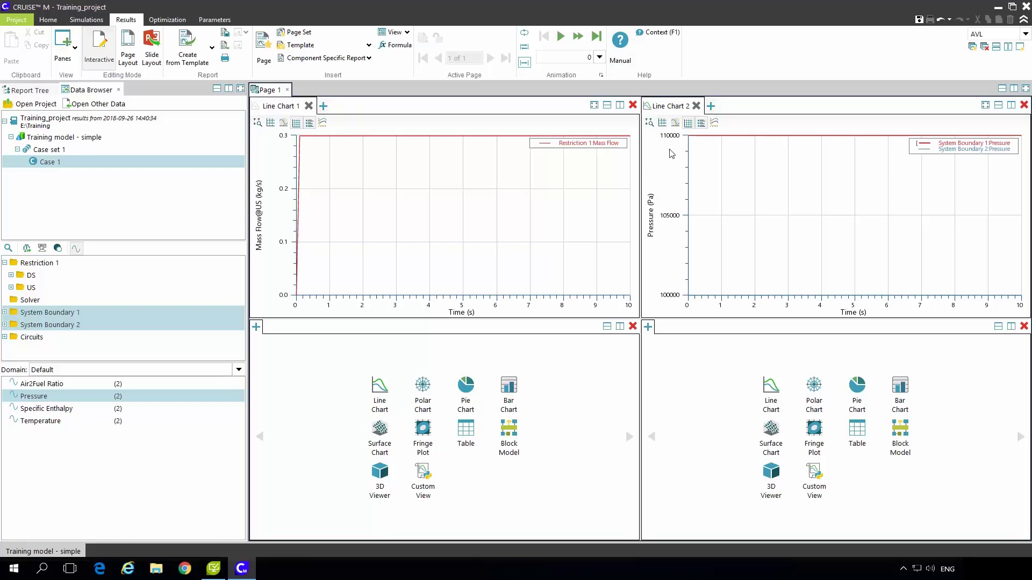
Show the value cursor in Line Chart 2 and move it to about 2.31 s.
left_click(969, 153)
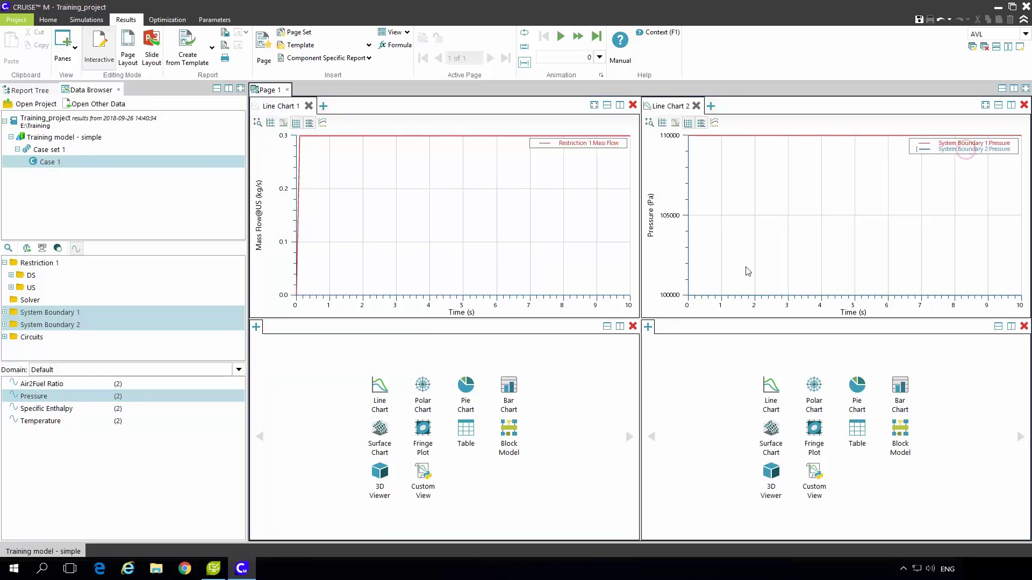
left_click(785, 192)
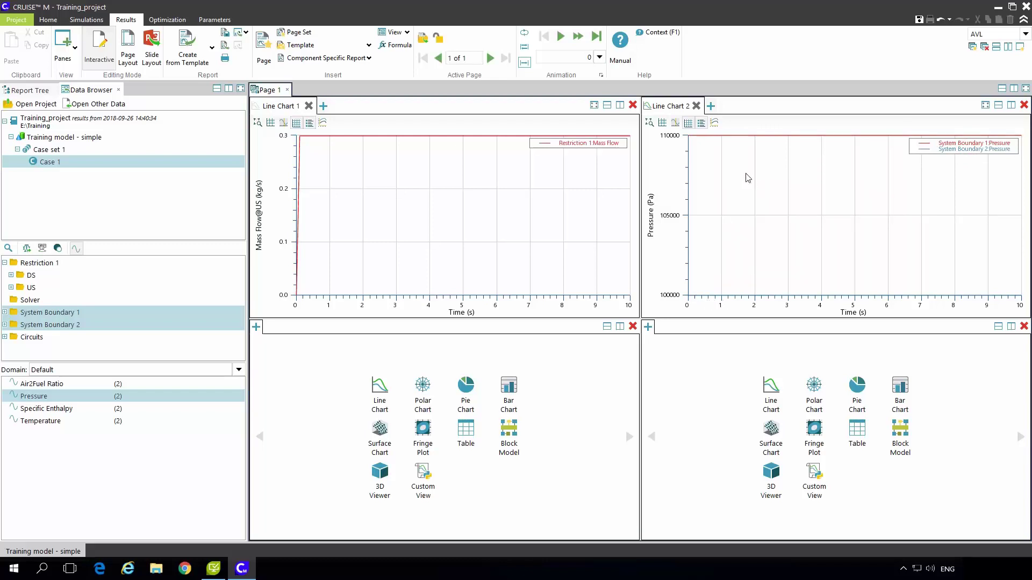
left_click(675, 125)
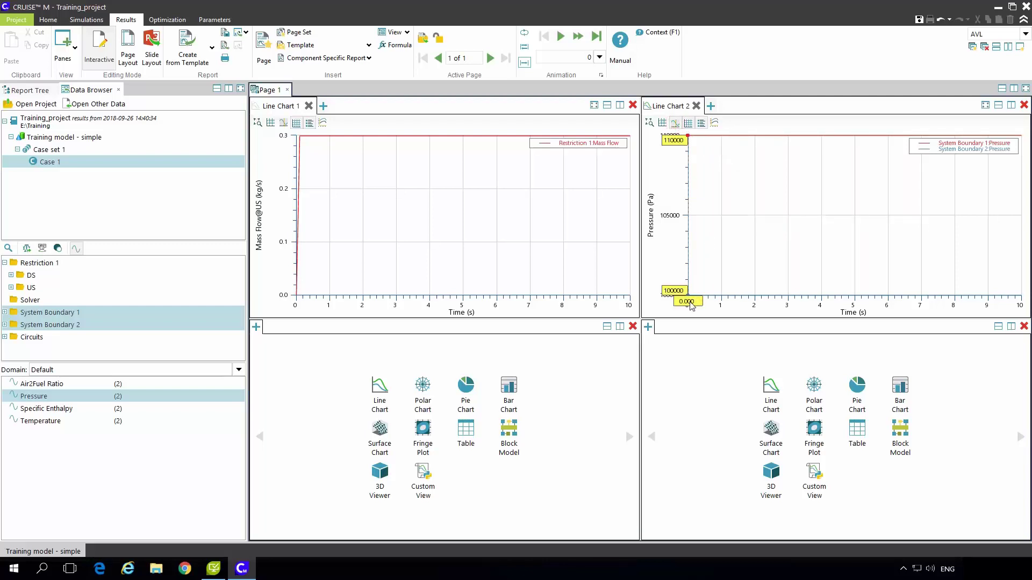
left_click_drag(725, 308, 767, 314)
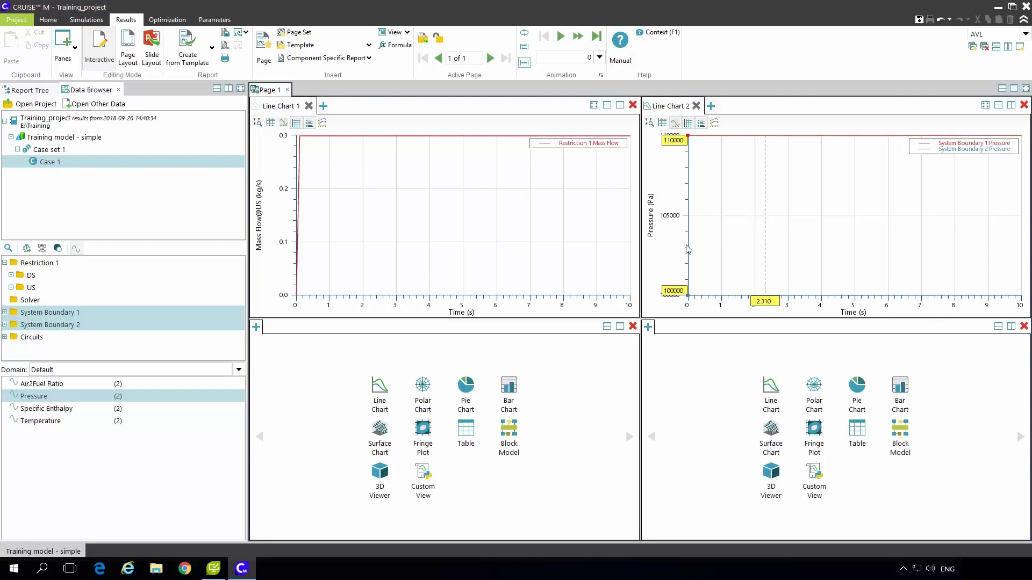
Show the value cursor in Line Chart 1 and move it to about 3.65 s.
left_click(282, 123)
left_click_drag(301, 305, 330, 301)
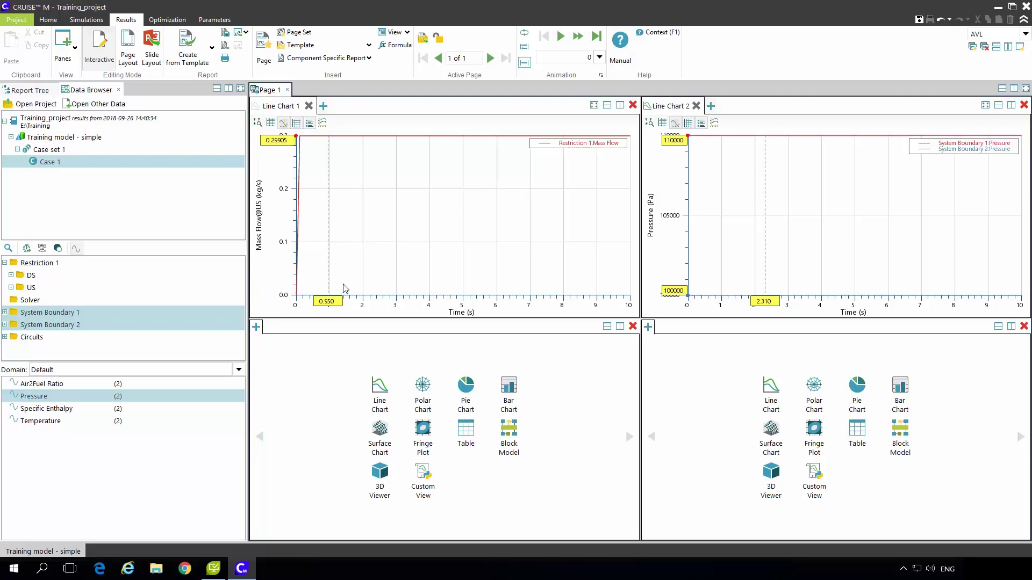
left_click_drag(331, 307, 339, 308)
left_click_drag(344, 307, 420, 313)
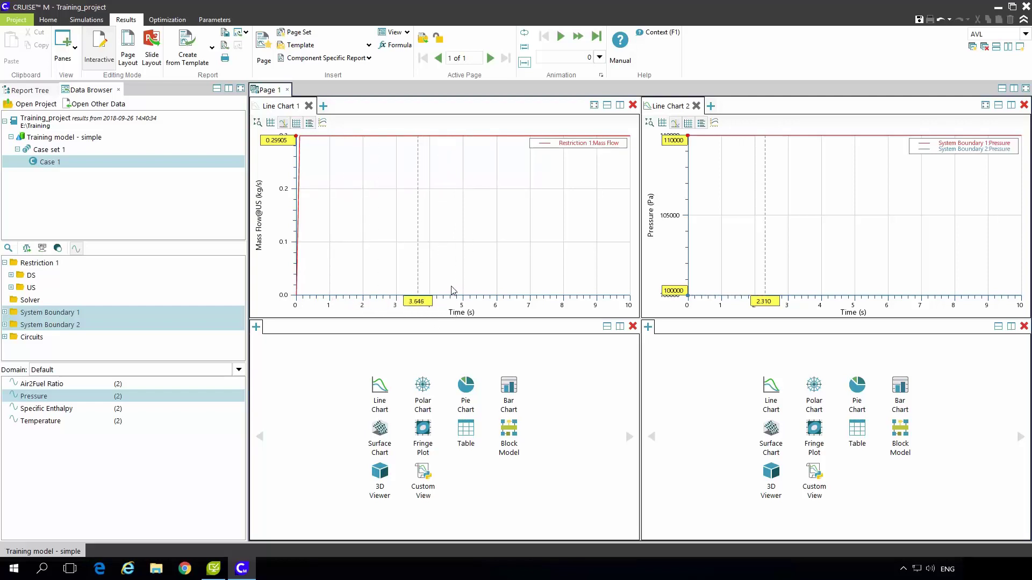
Add a table below Line Chart 1 with the Mass Flow of Restriction 1's US folder, and close that table again.
left_click(465, 438)
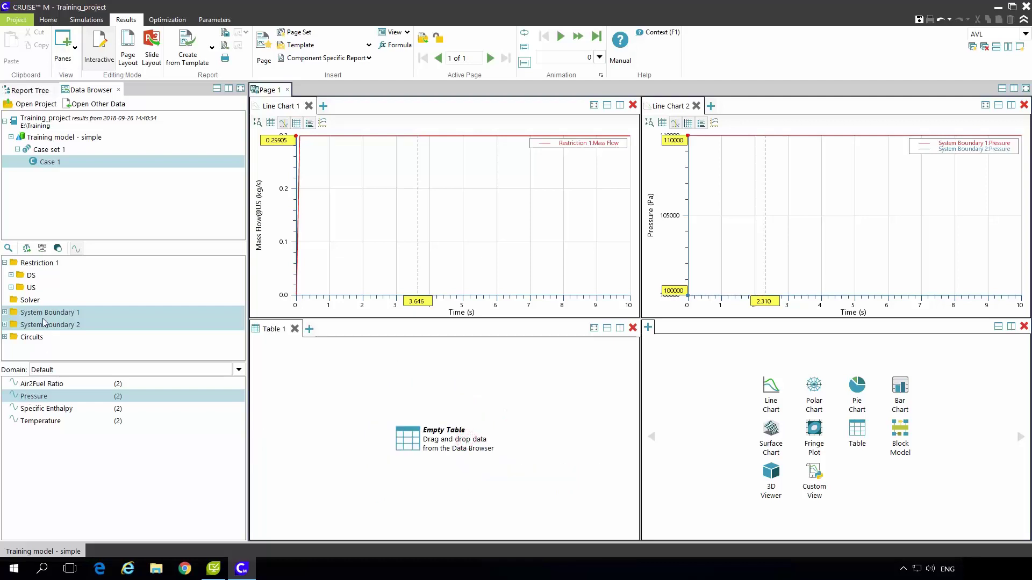
left_click(31, 287)
left_click_drag(35, 410, 385, 440)
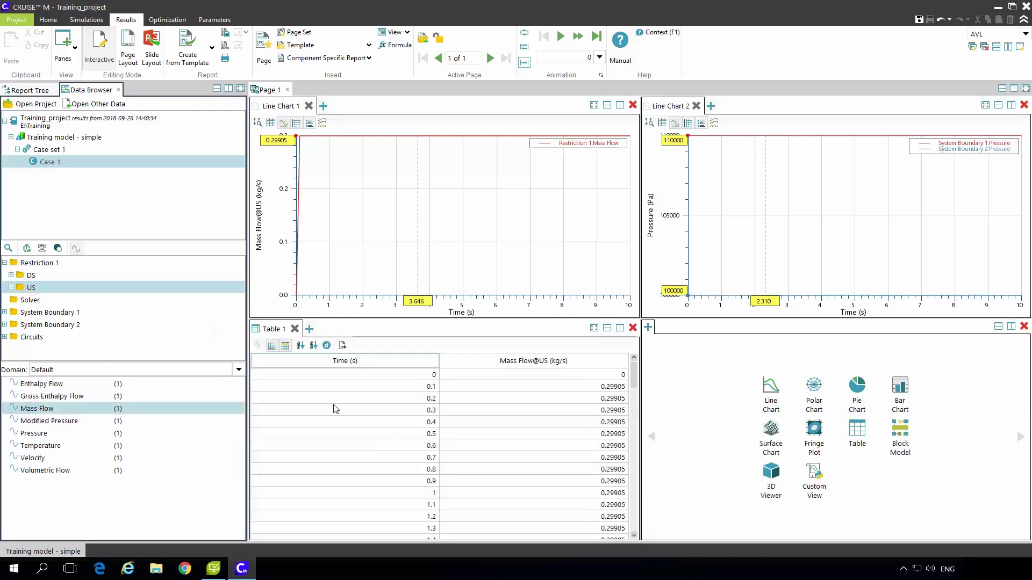
left_click(295, 329)
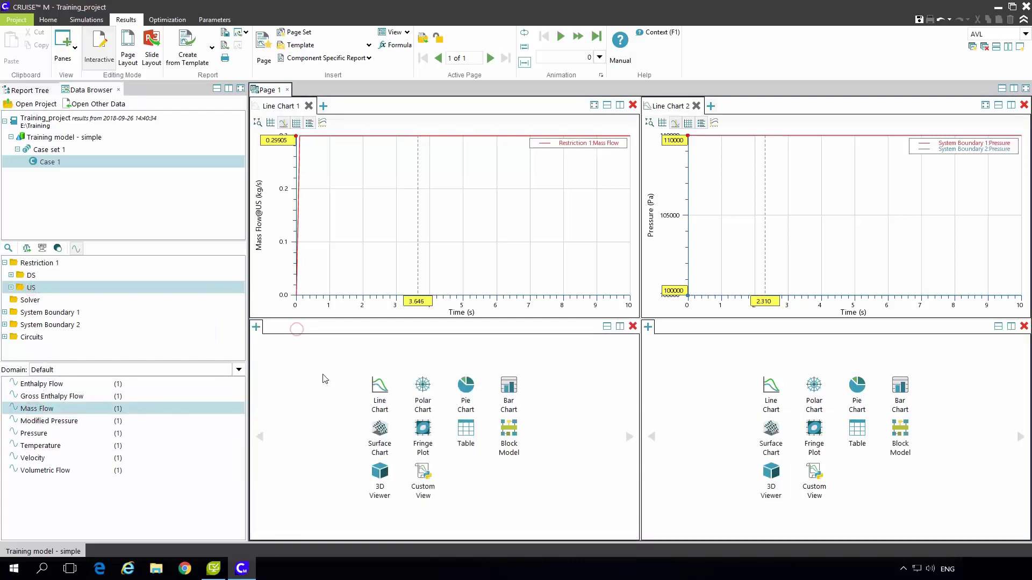
Create a new empty table below Line Chart 1 and review Page 1's charts and table in the report tree.
left_click(478, 456)
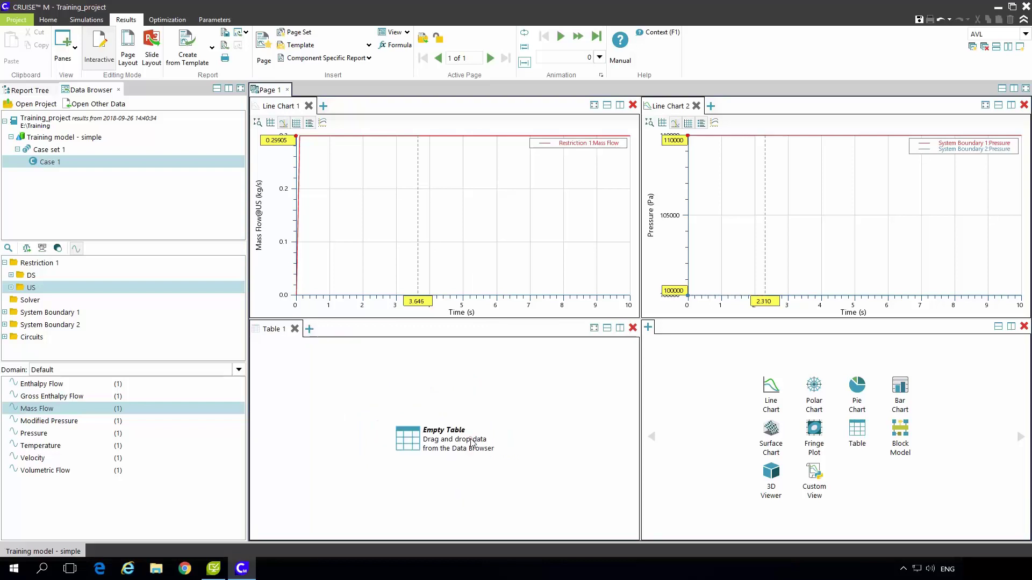
left_click(43, 91)
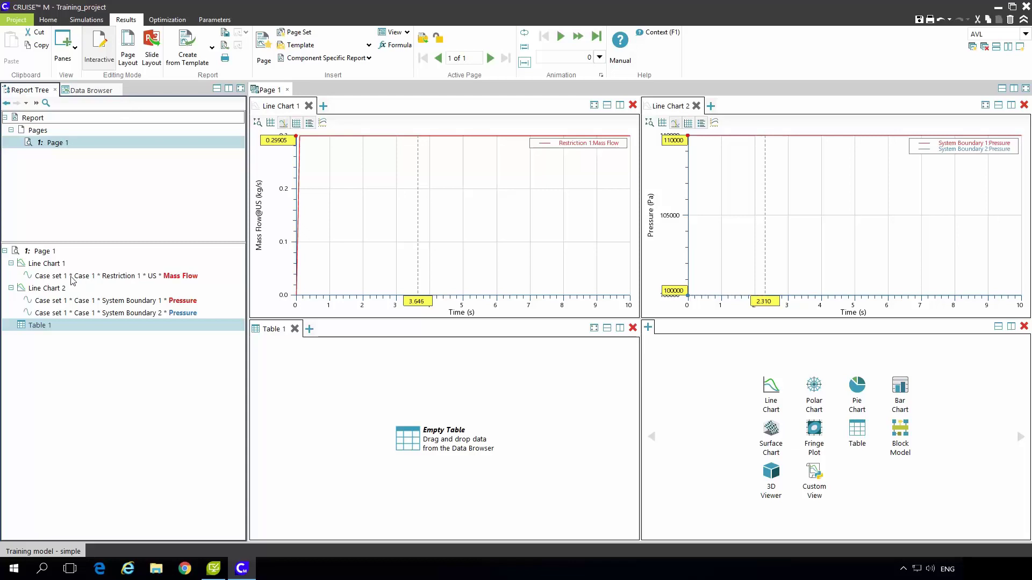
left_click(53, 264)
left_click(51, 289)
left_click(38, 328)
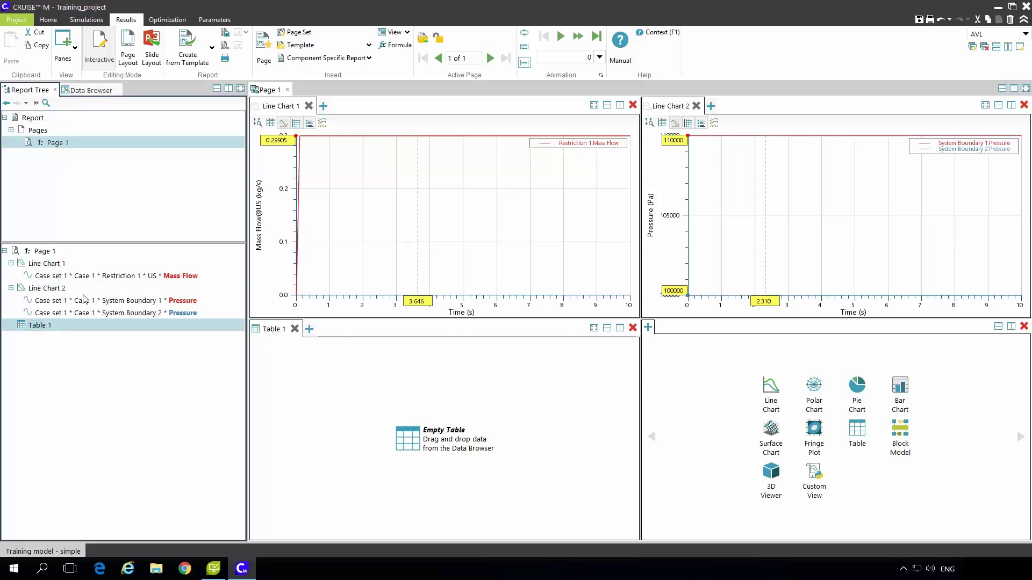
Copy the Restriction 1 Mass Flow result from Line Chart 1 into Table 1 within the report tree.
left_click(168, 280)
right_click(153, 273)
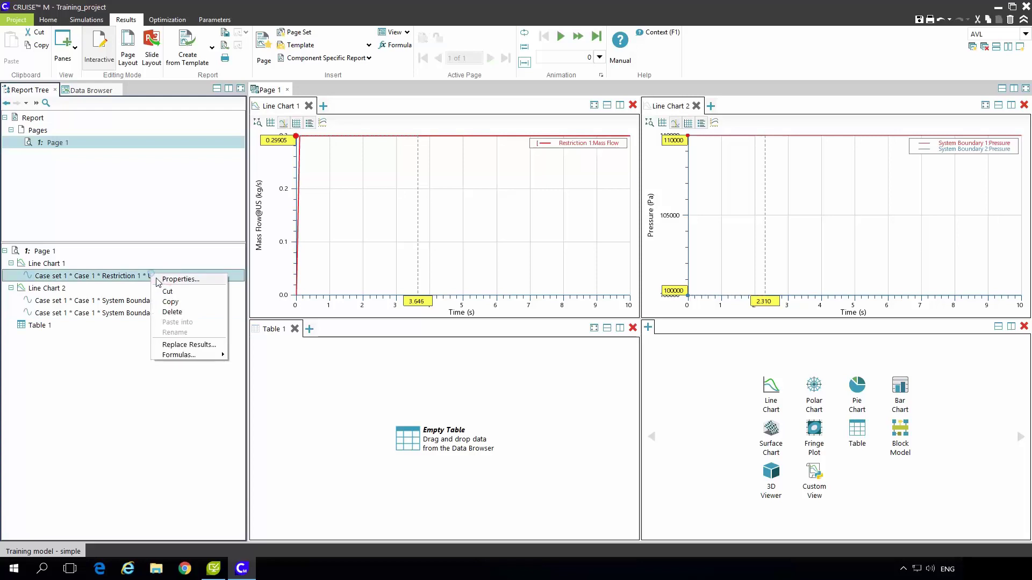
left_click(172, 302)
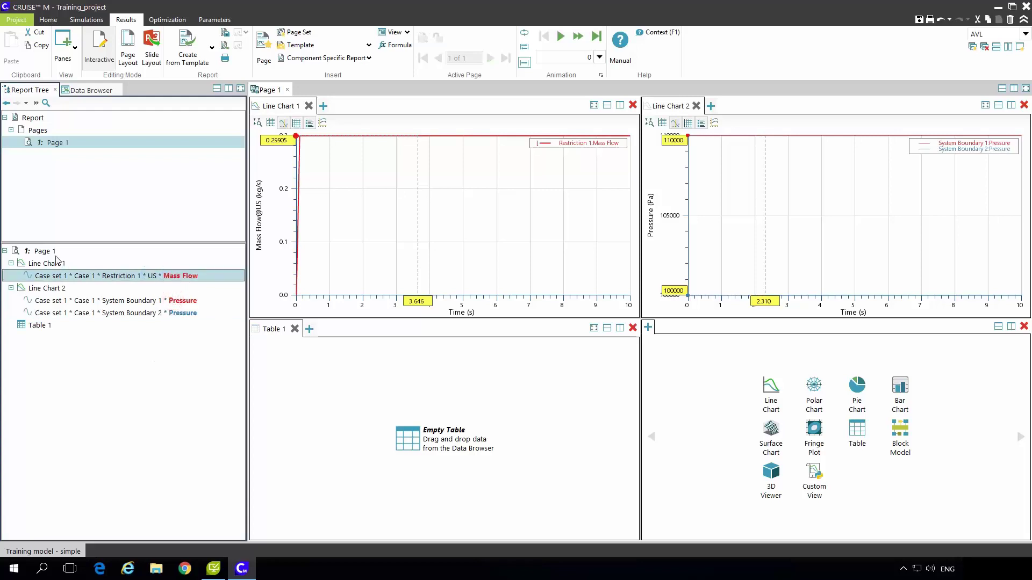
right_click(28, 328)
left_click(62, 363)
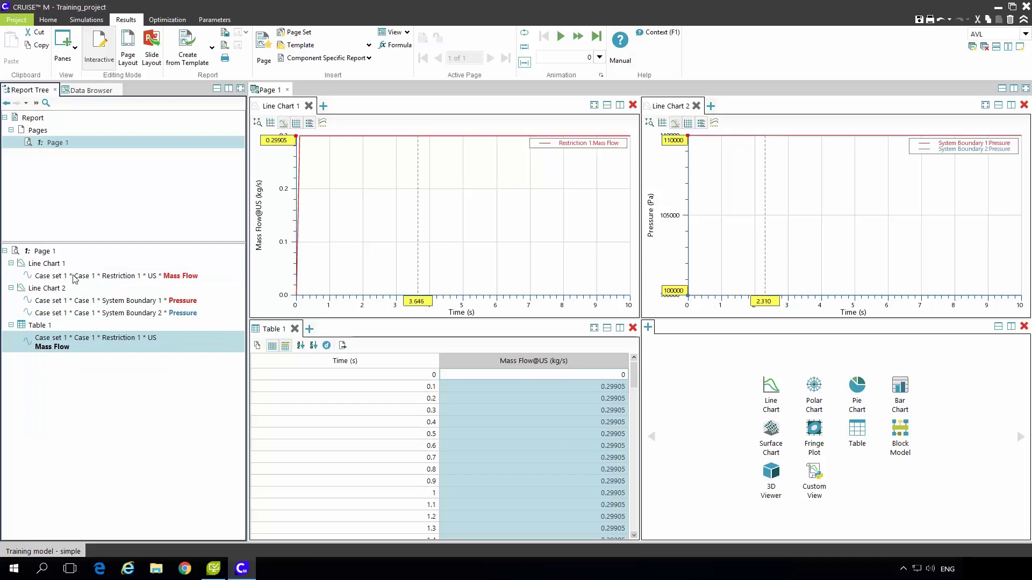
Hide the value cursor in Line Chart 1.
left_click(457, 268)
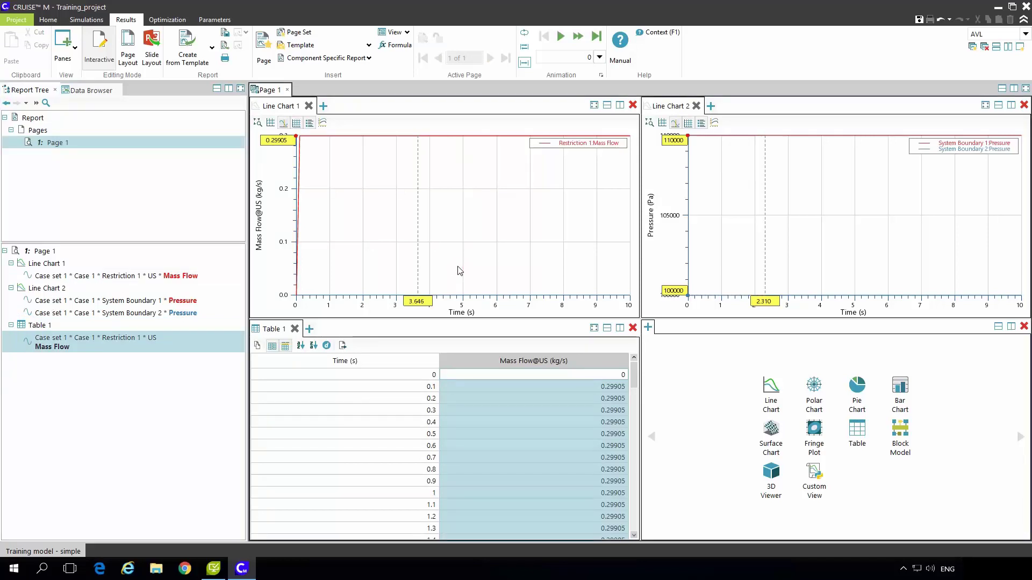
left_click(455, 267)
left_click(346, 173)
left_click(284, 123)
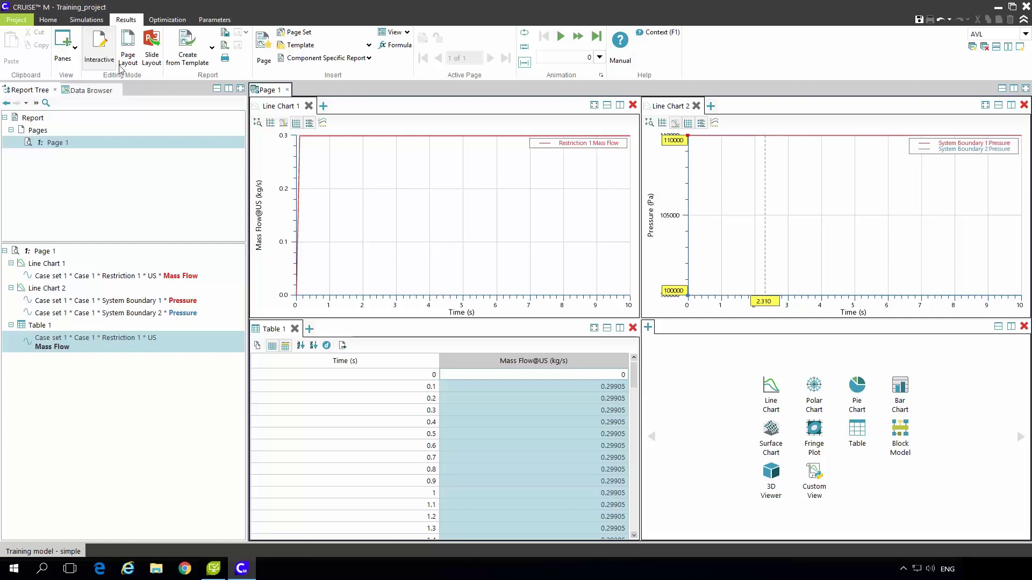
Return to the model topology and inspect the flow coefficients of Restriction 1.
left_click(48, 19)
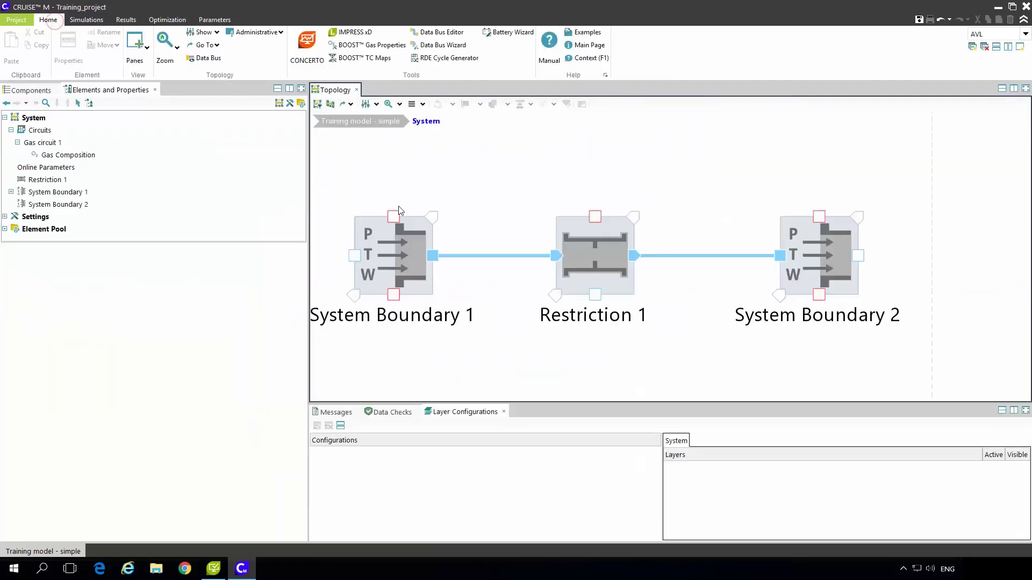
left_click(583, 261)
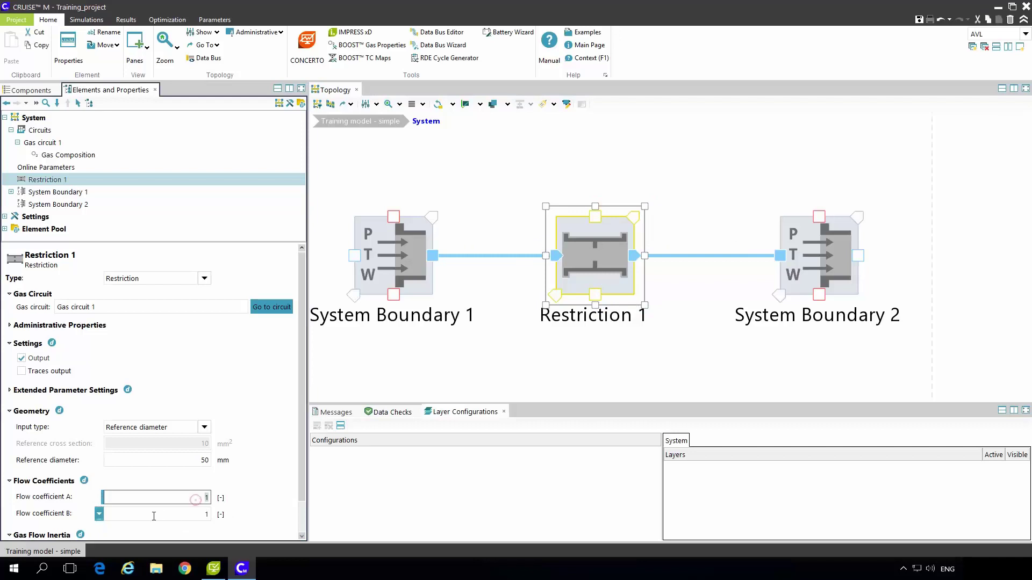
left_click(175, 503)
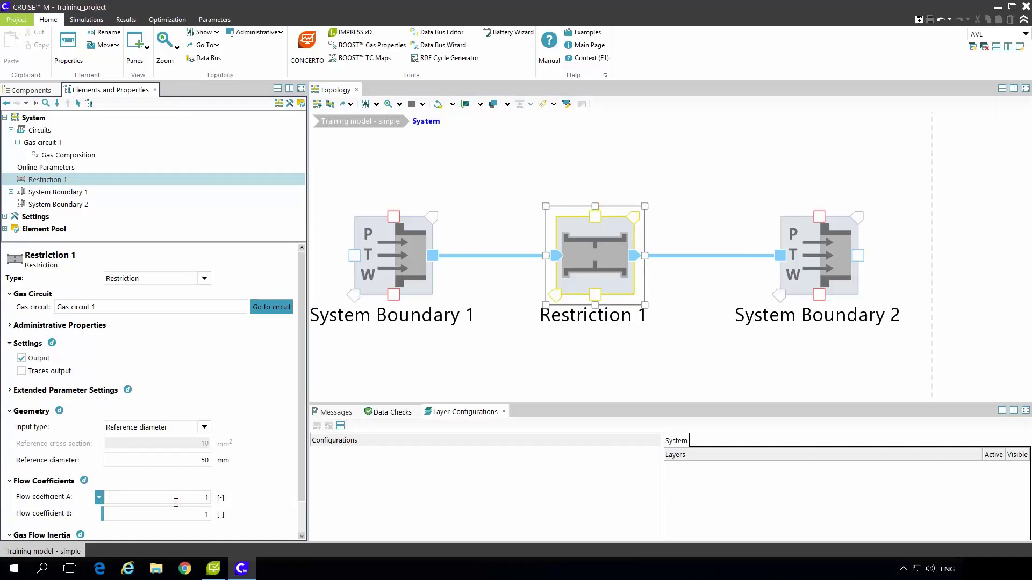
double_click(176, 500)
left_click(187, 503)
left_click(451, 372)
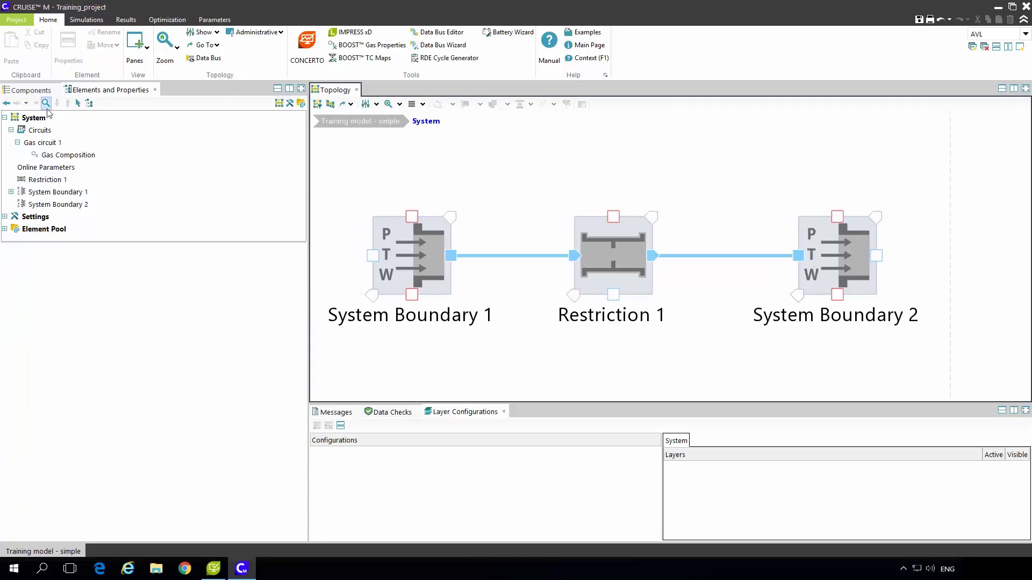
Add a Constant component from the Base Control and Data group above Restriction 1 in the topology.
left_click(38, 91)
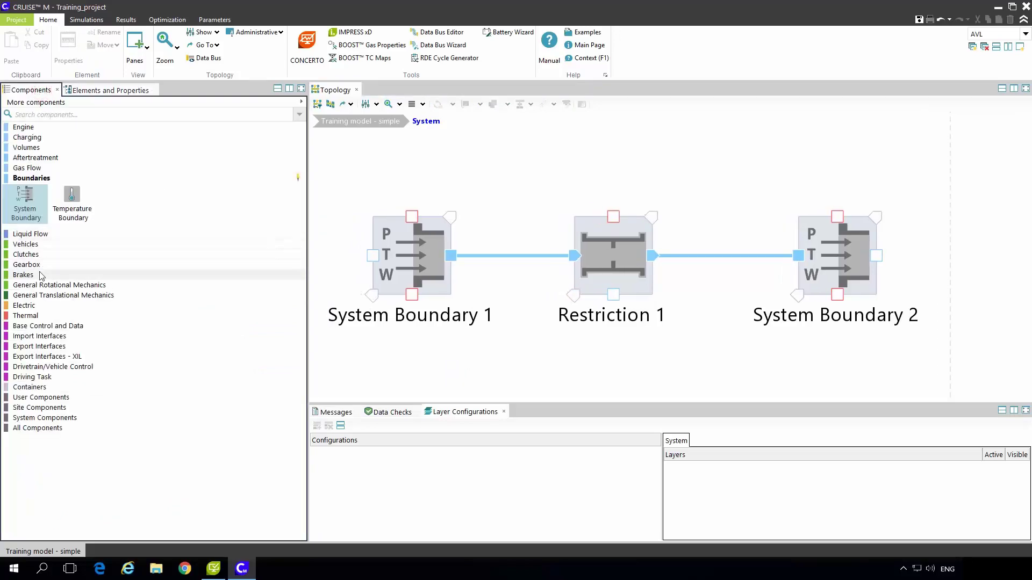
left_click(31, 178)
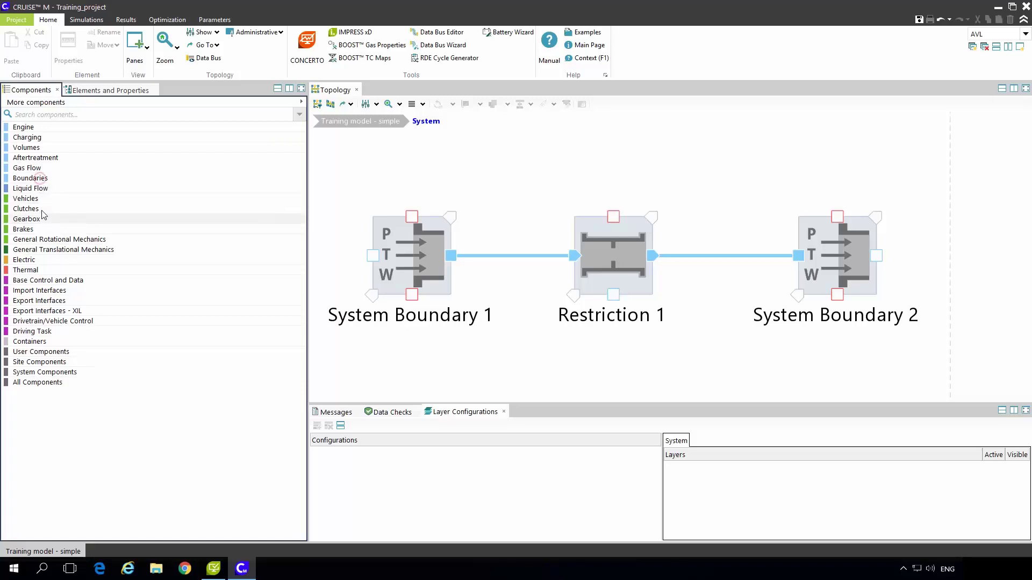
left_click(45, 280)
left_click_drag(115, 344, 619, 148)
right_click(876, 162)
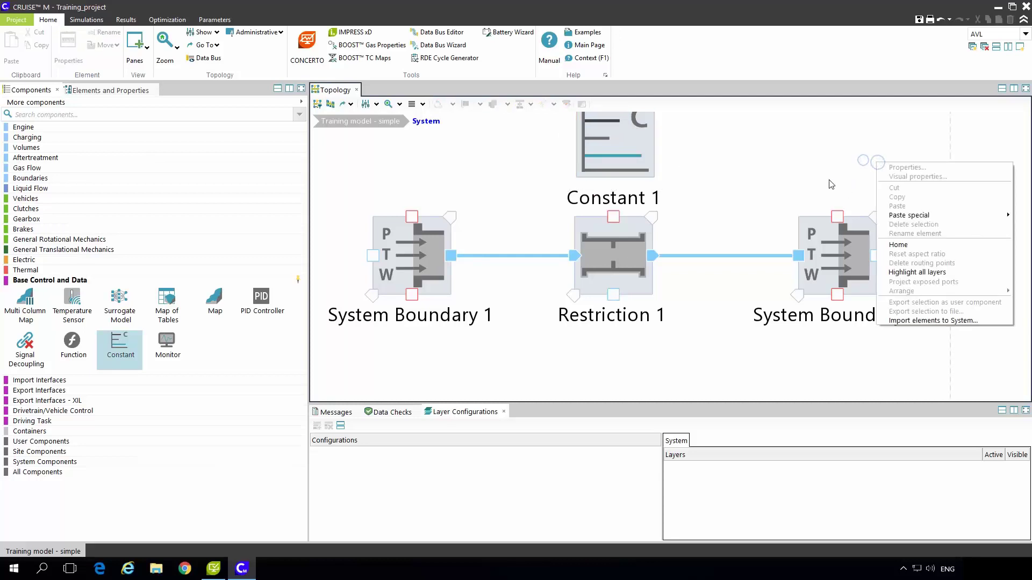
left_click(780, 162)
scroll(763, 156, "up", 1)
Open the properties of the Constant component and rename its first constant as Desired_MF.
left_click(618, 189)
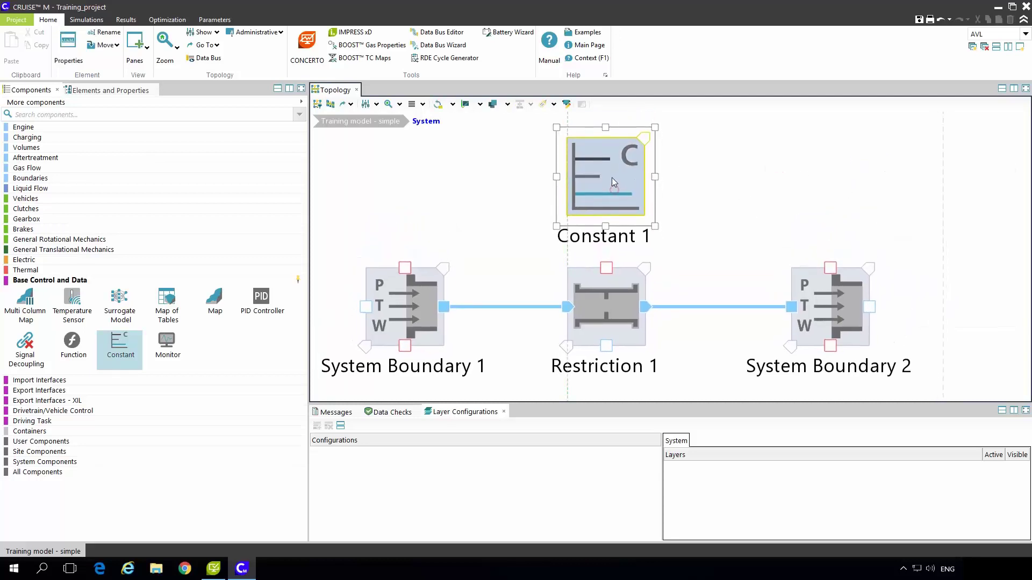
left_click(106, 89)
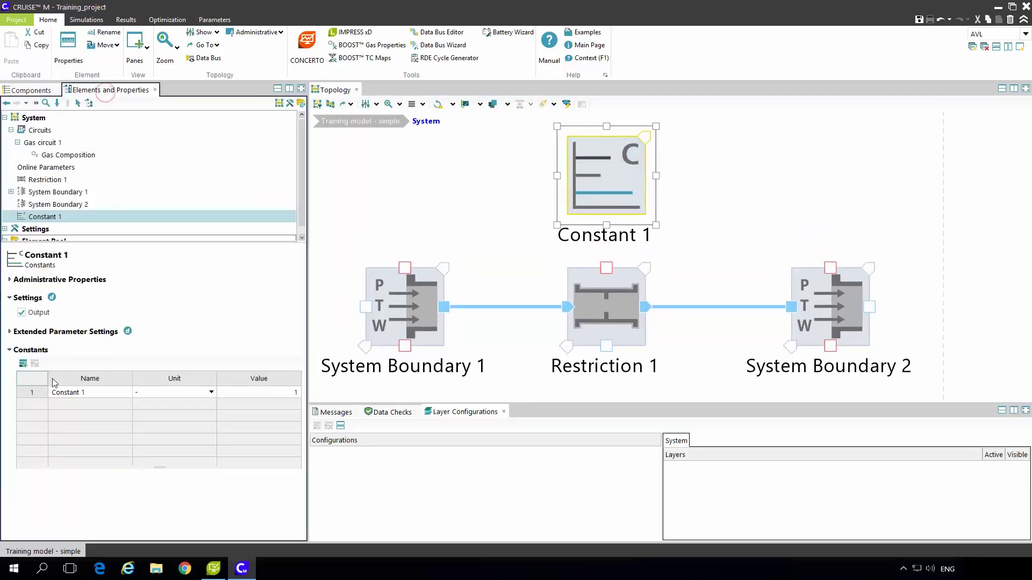
double_click(77, 395)
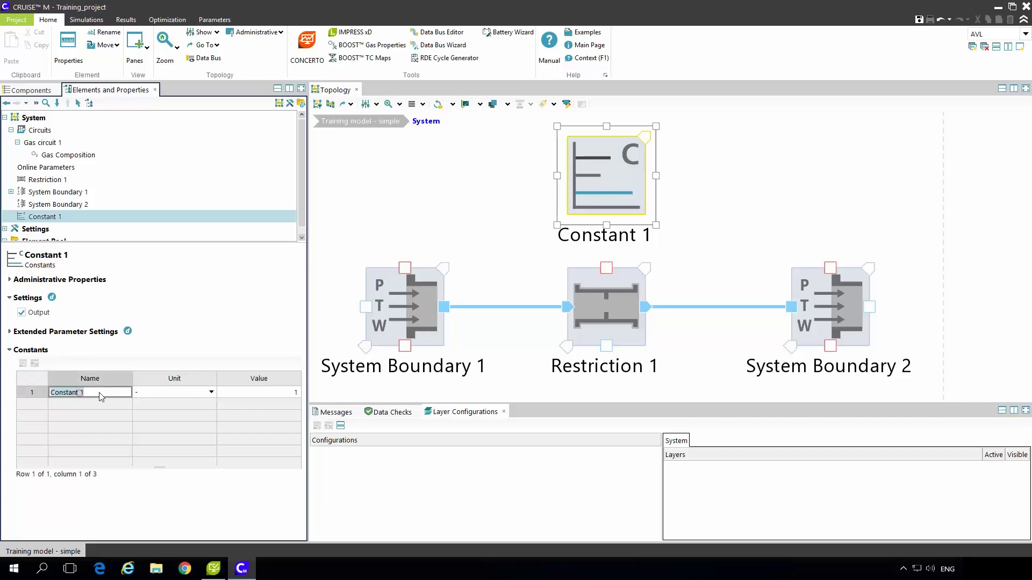
type("Desired_MF")
key("Tab")
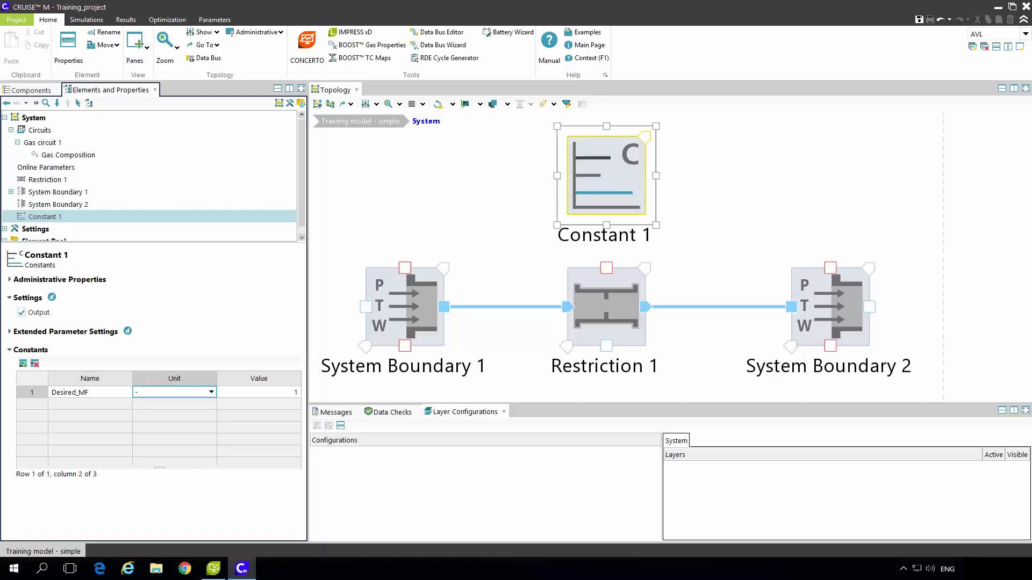
Set the unit of the Desired_MF constant to the Massflow unit kg / s.
left_click(211, 392)
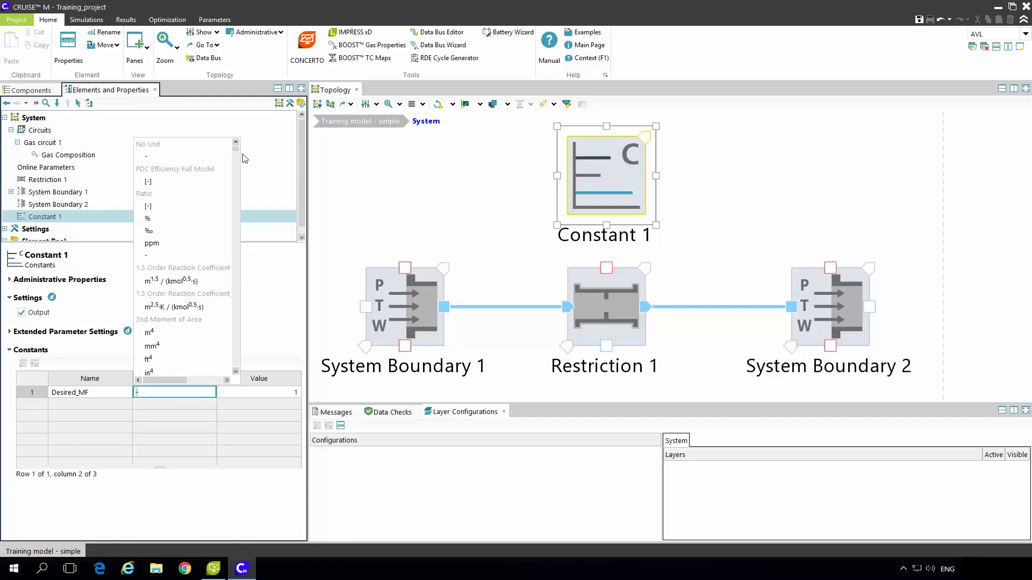
left_click_drag(240, 151, 239, 192)
left_click_drag(239, 222, 238, 147)
left_click(180, 395)
left_click(181, 397)
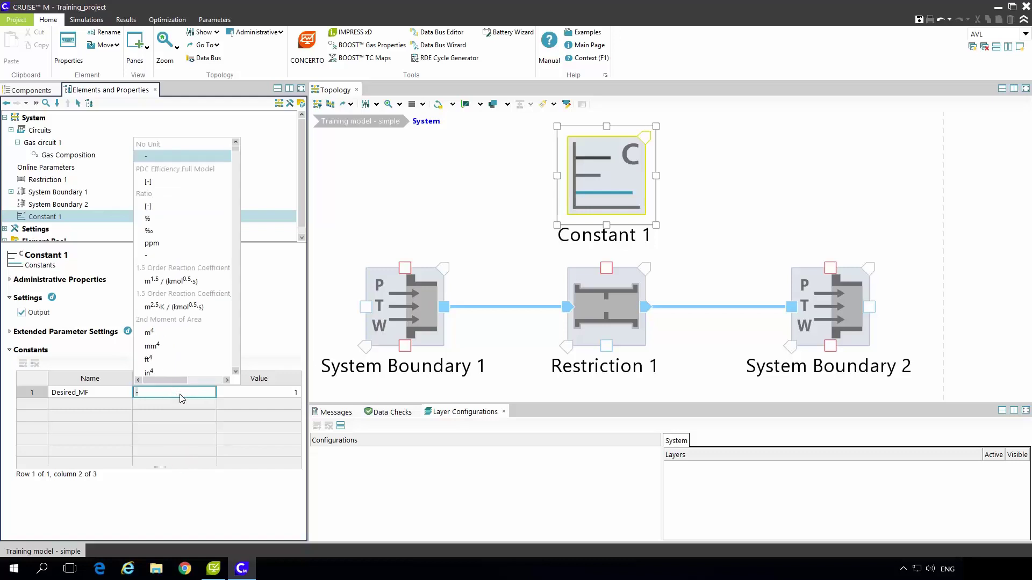
type("k")
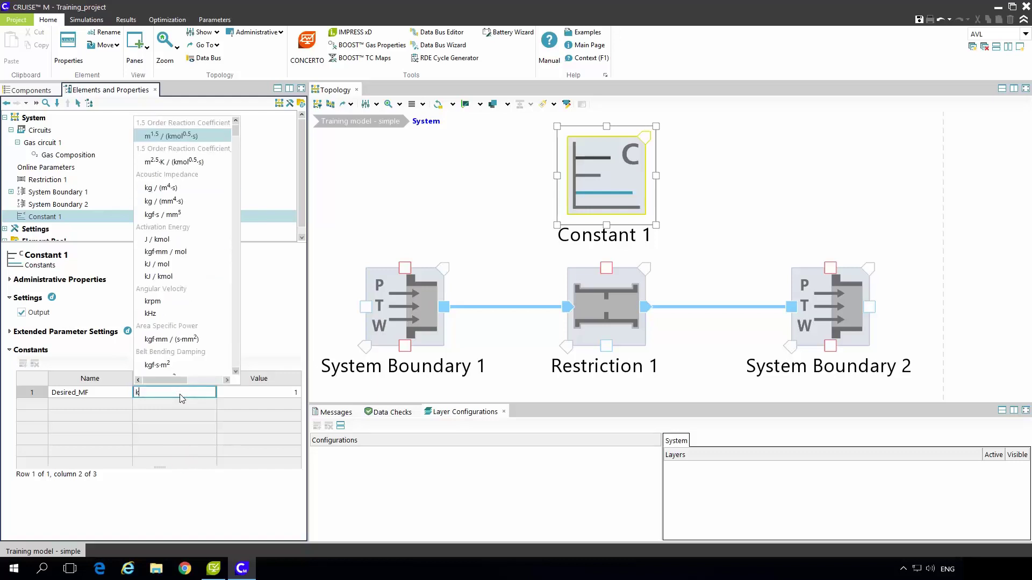
type("g/s")
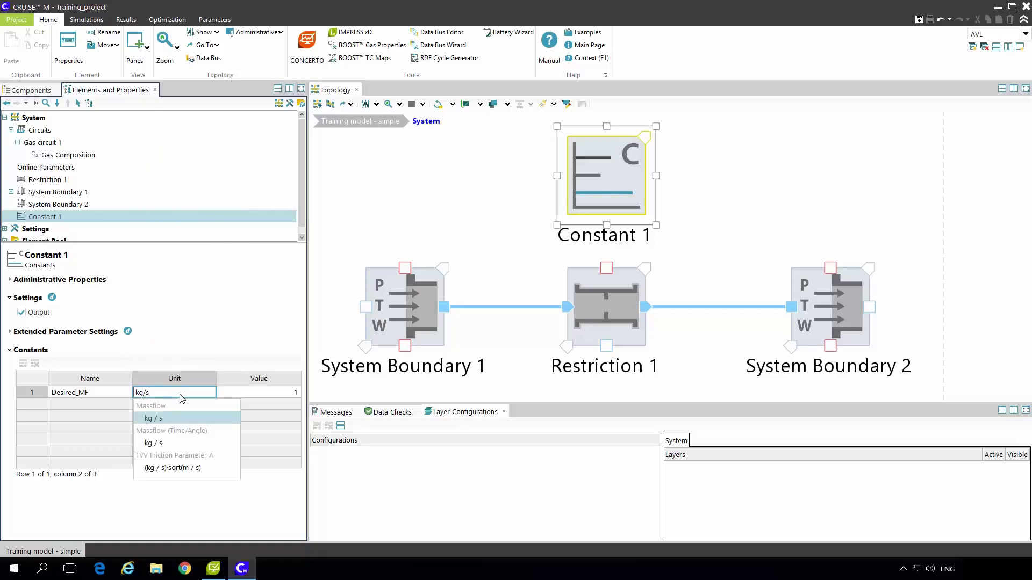
left_click(154, 421)
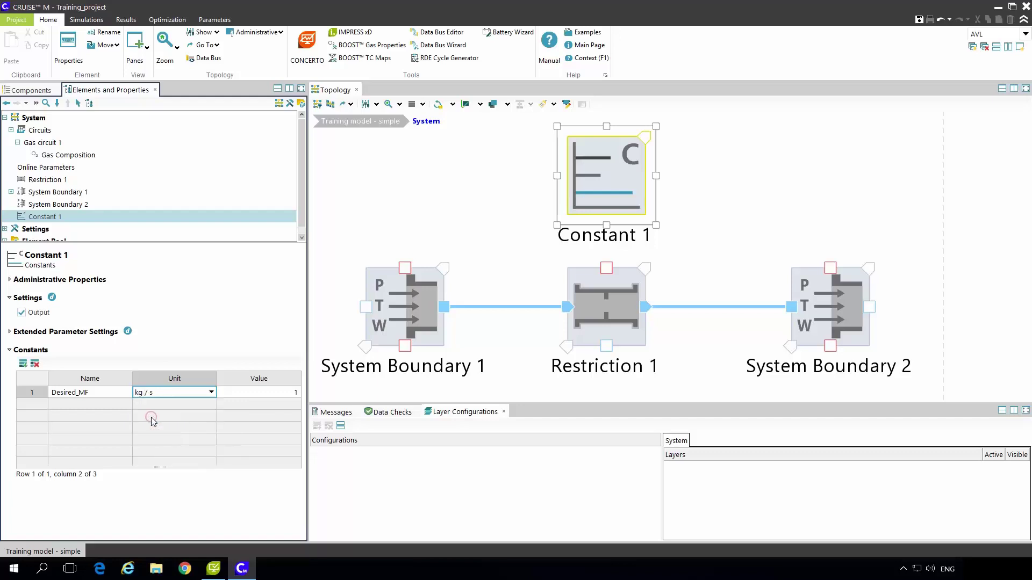
Set the value of the Desired_MF constant to 0.2 and deselect the component.
left_click(241, 395)
type("0.")
key("Return")
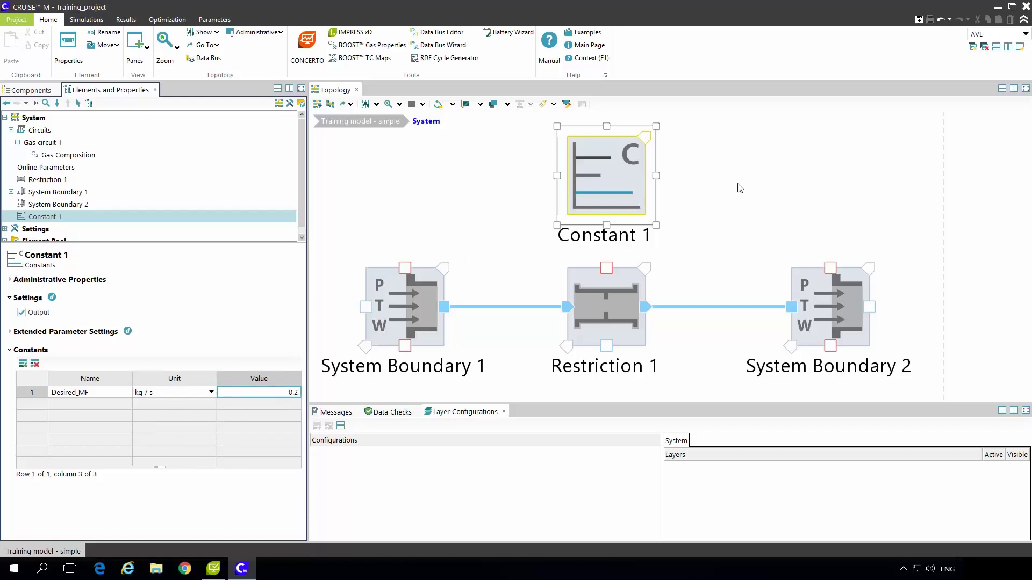
left_click(753, 175)
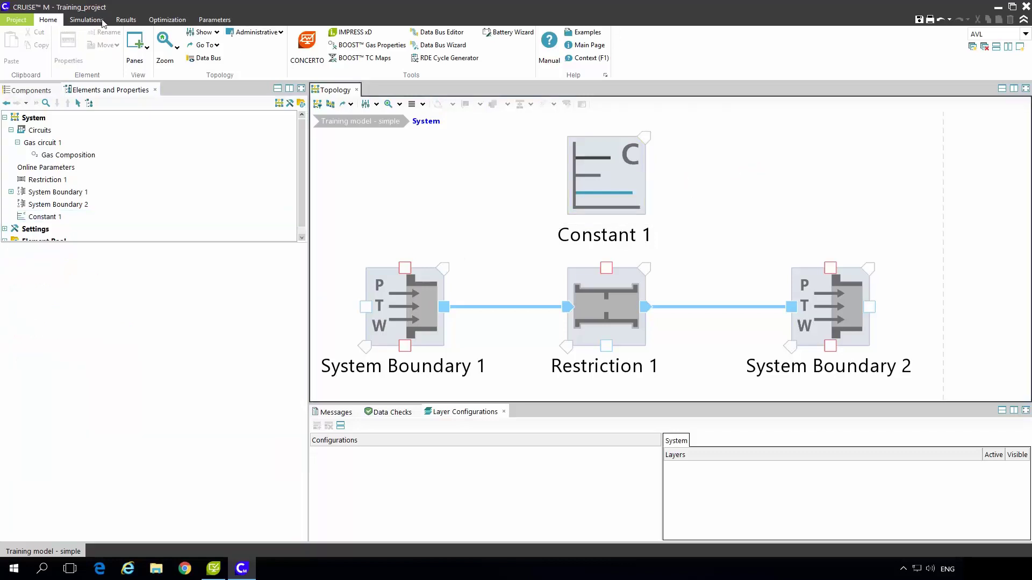
Run the simulation of the model with the new constant and load the updated results.
left_click(86, 19)
left_click(228, 48)
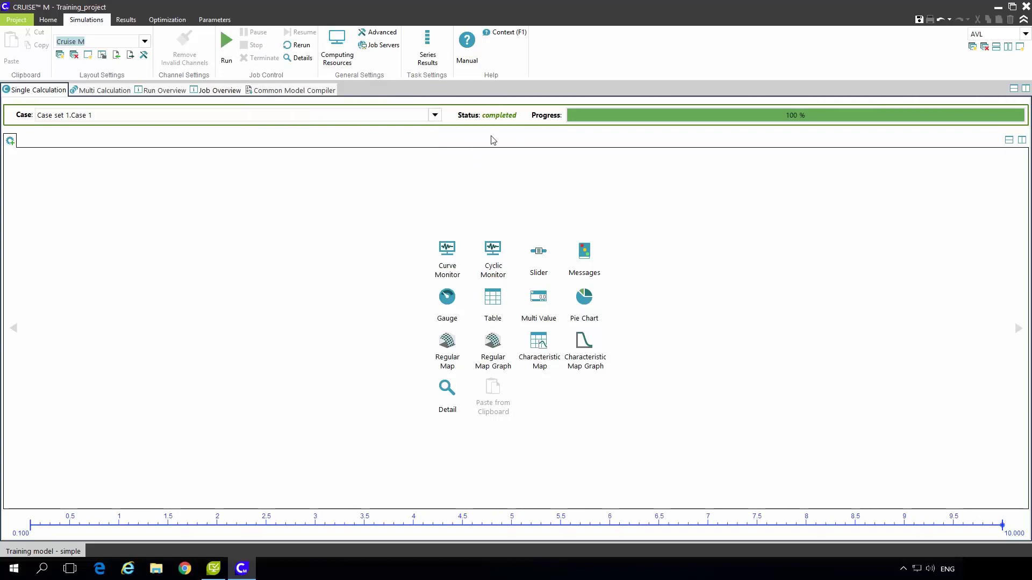
left_click(128, 22)
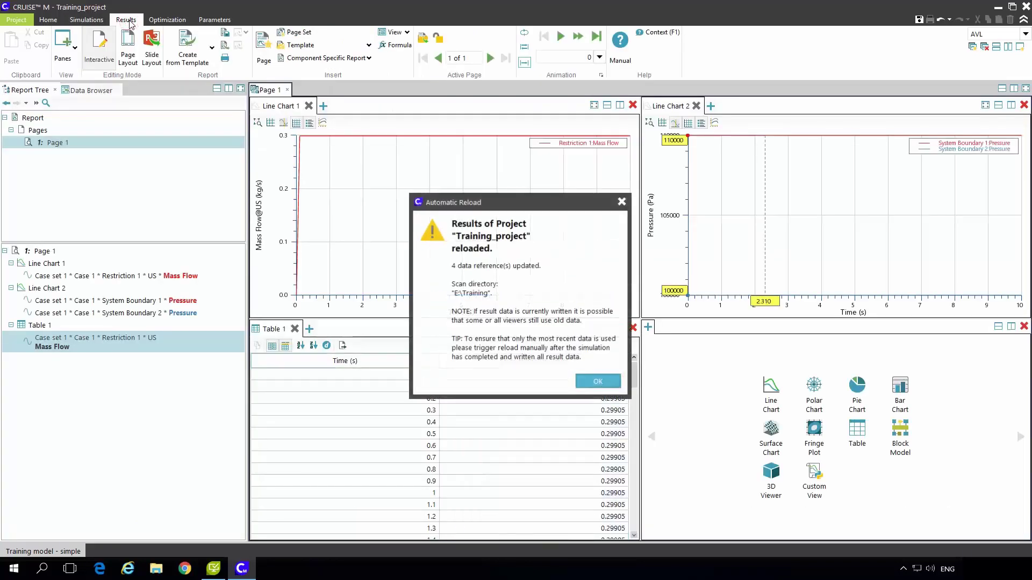
left_click(598, 381)
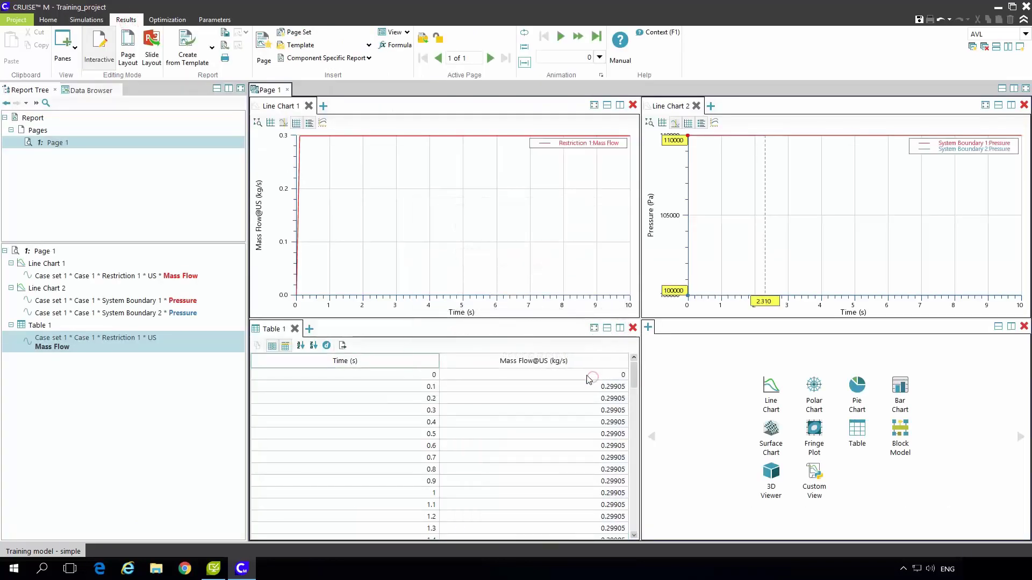
Add the Desired_MF result of Constant 1 to the Restriction 1 mass flow chart and highlight its curve.
left_click(91, 90)
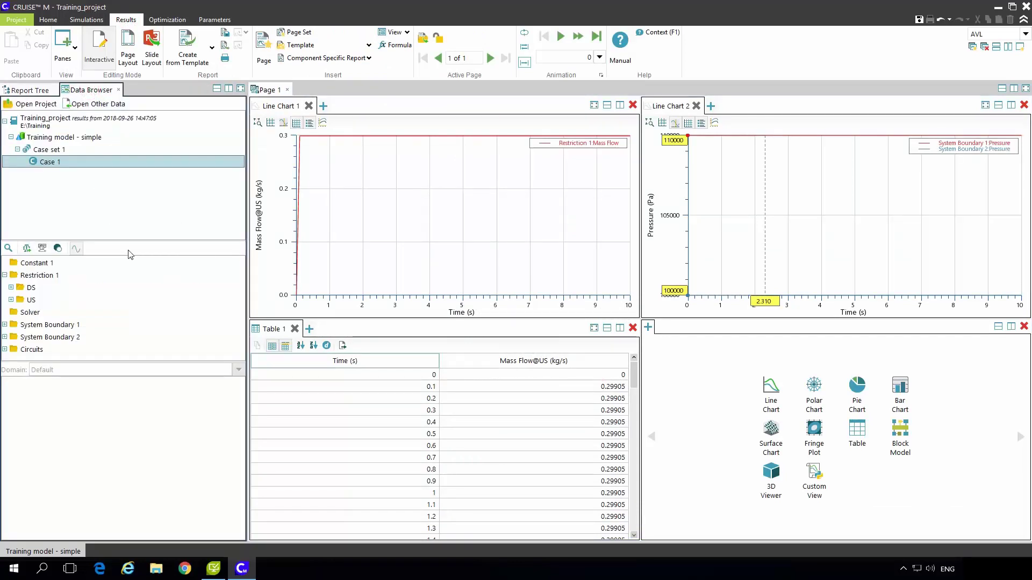
left_click(36, 263)
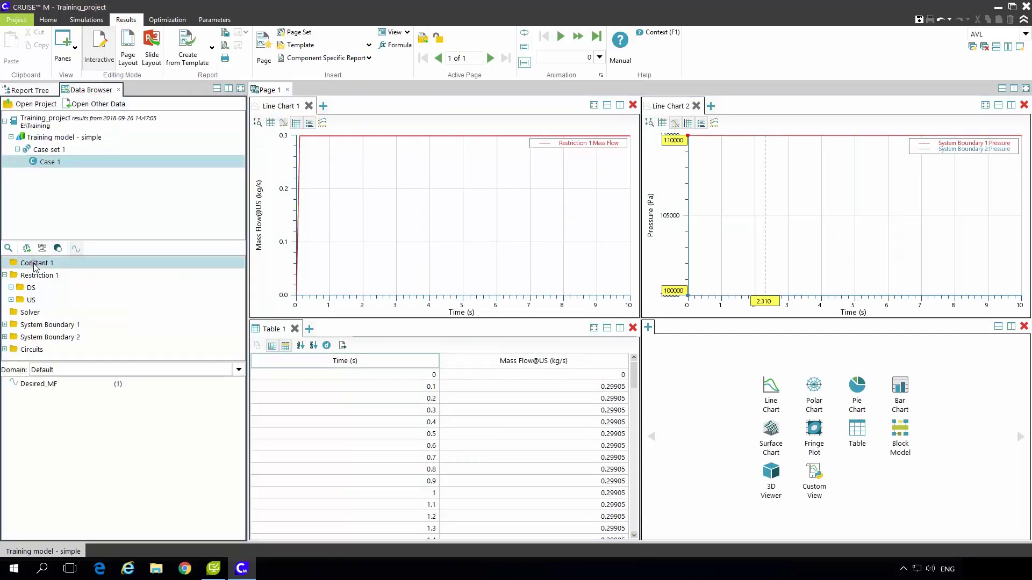
left_click_drag(46, 387, 400, 250)
left_click(591, 151)
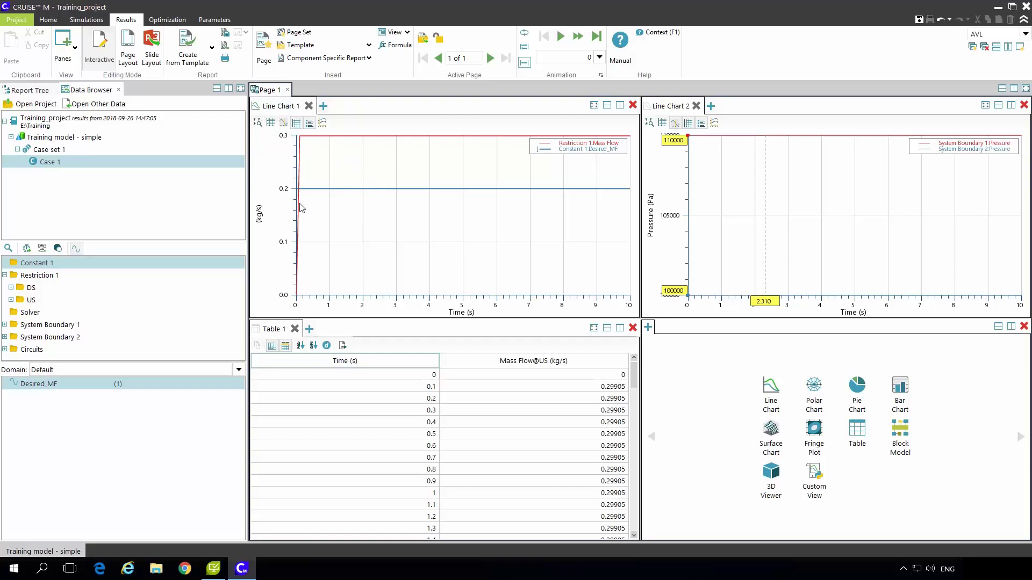
left_click(356, 223)
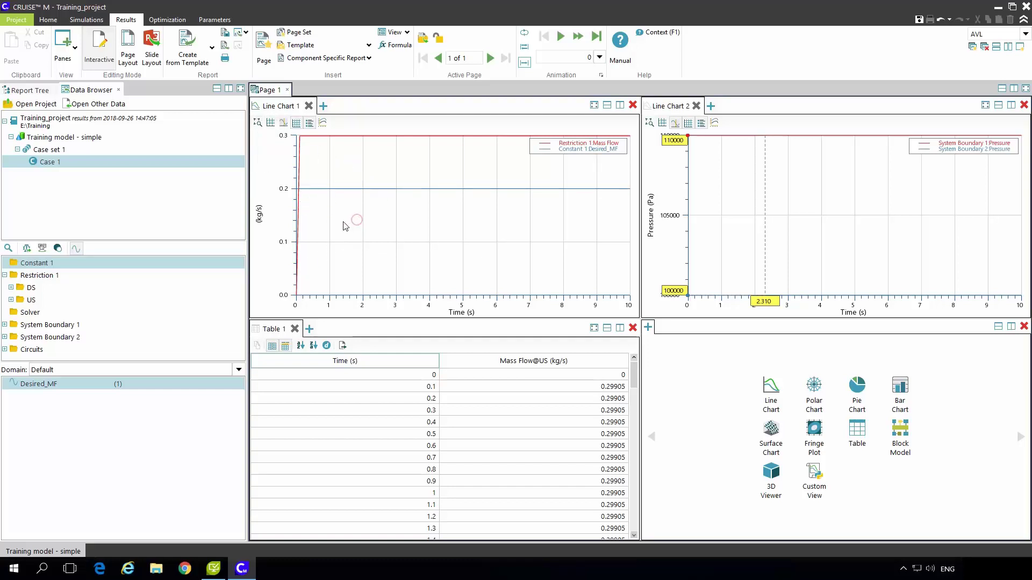
left_click(586, 149)
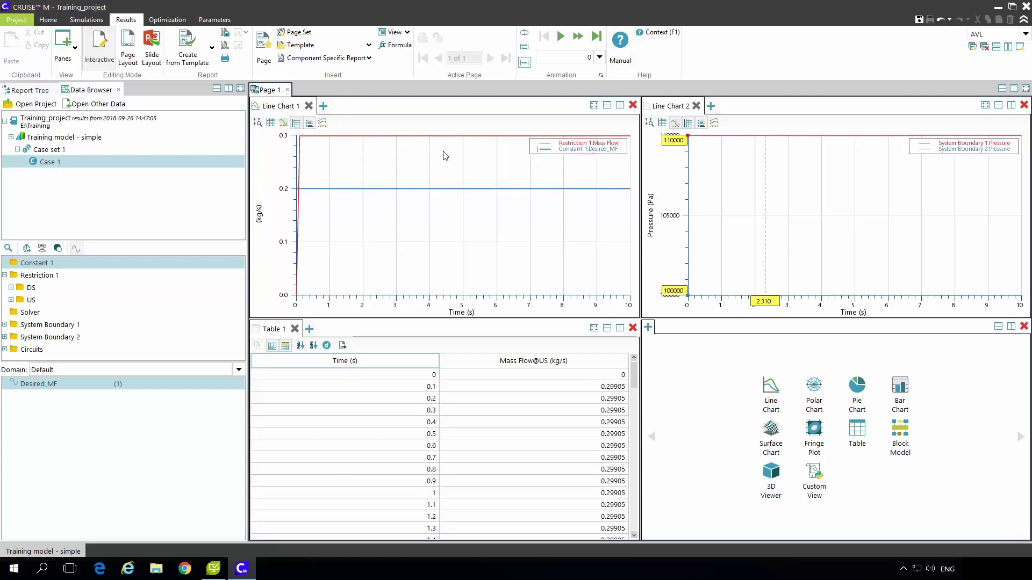
Return to the topology and set flow coefficient B of Restriction 1 to Same as A.
left_click(53, 20)
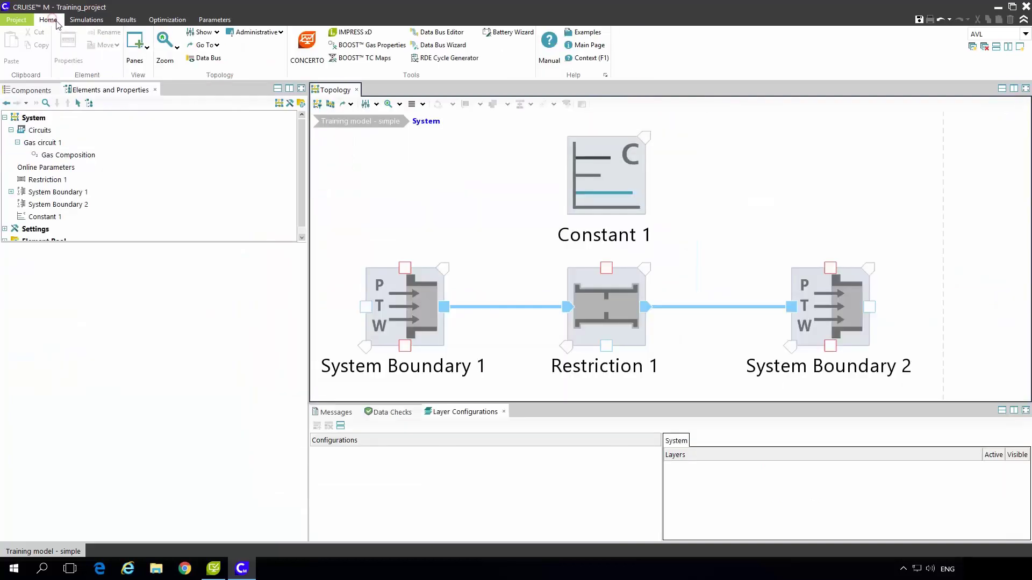
left_click(601, 305)
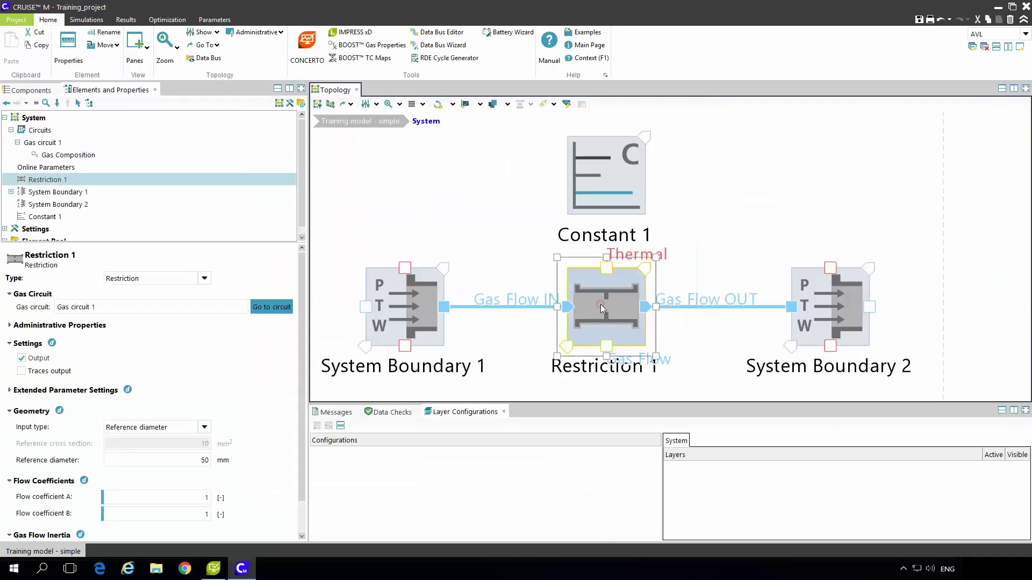
scroll(139, 466, "down", 3)
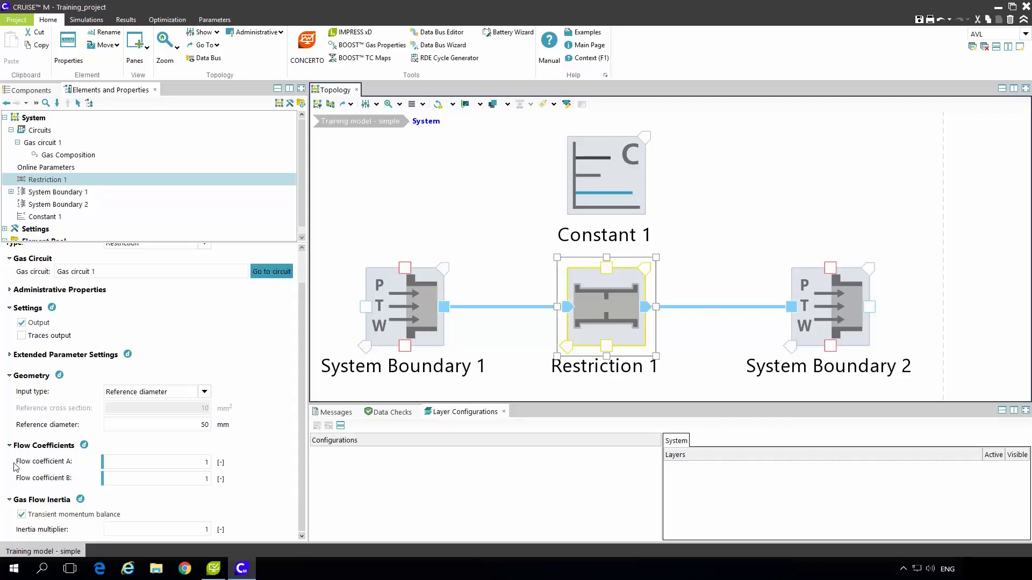
left_click(512, 341)
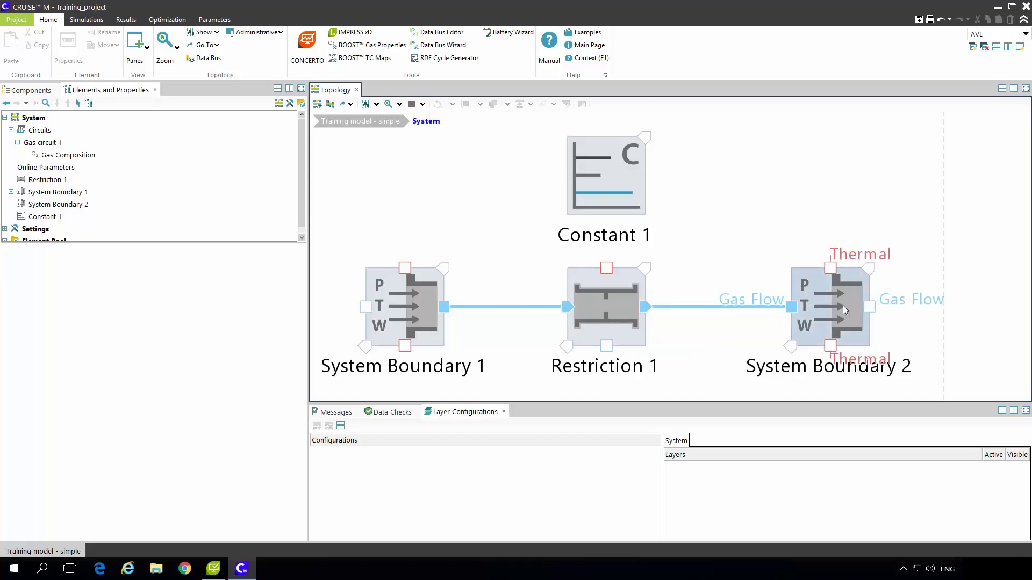
left_click(606, 309)
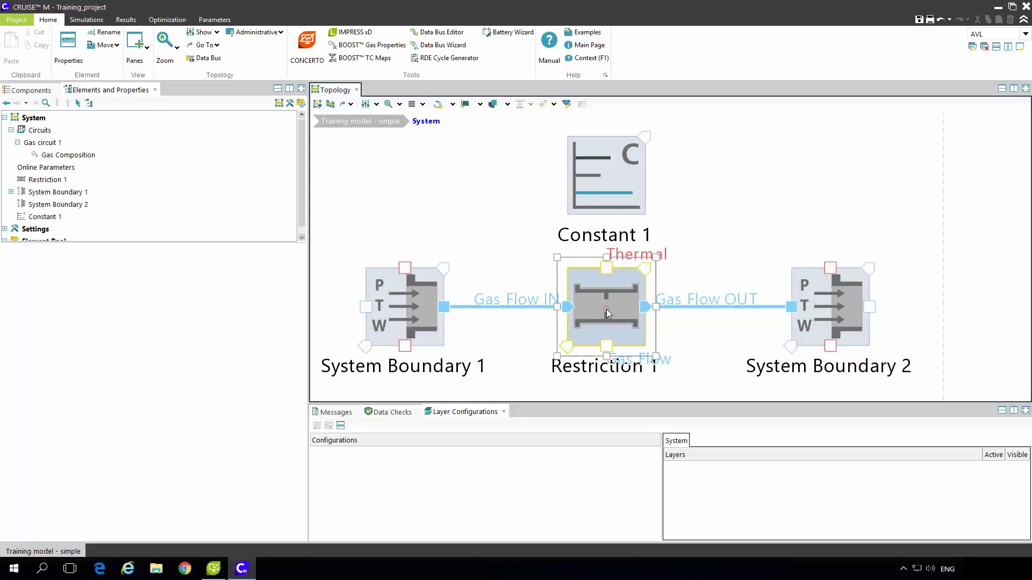
scroll(305, 375, "down", 1)
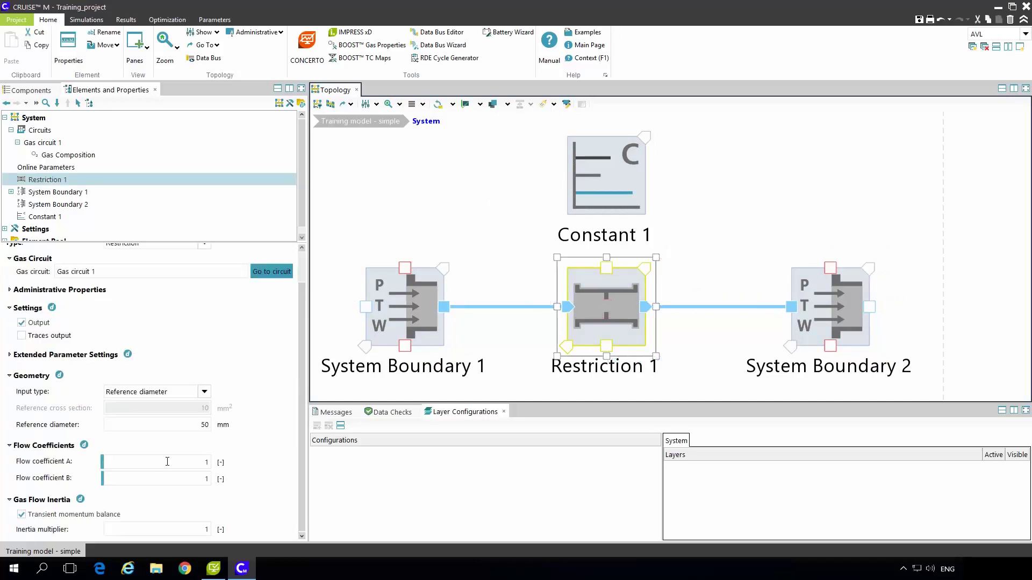
left_click(99, 480)
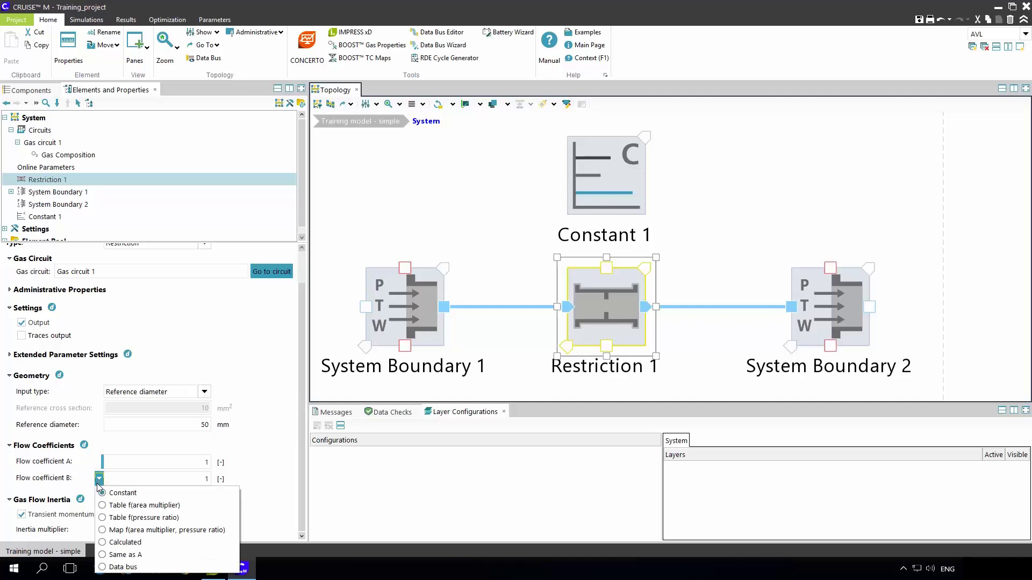
left_click(127, 554)
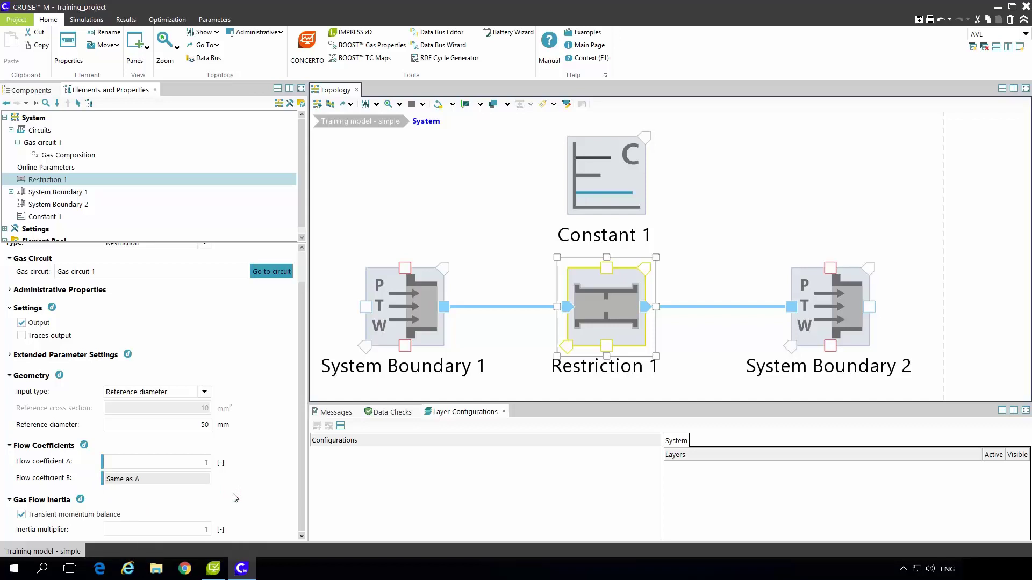
left_click(183, 461)
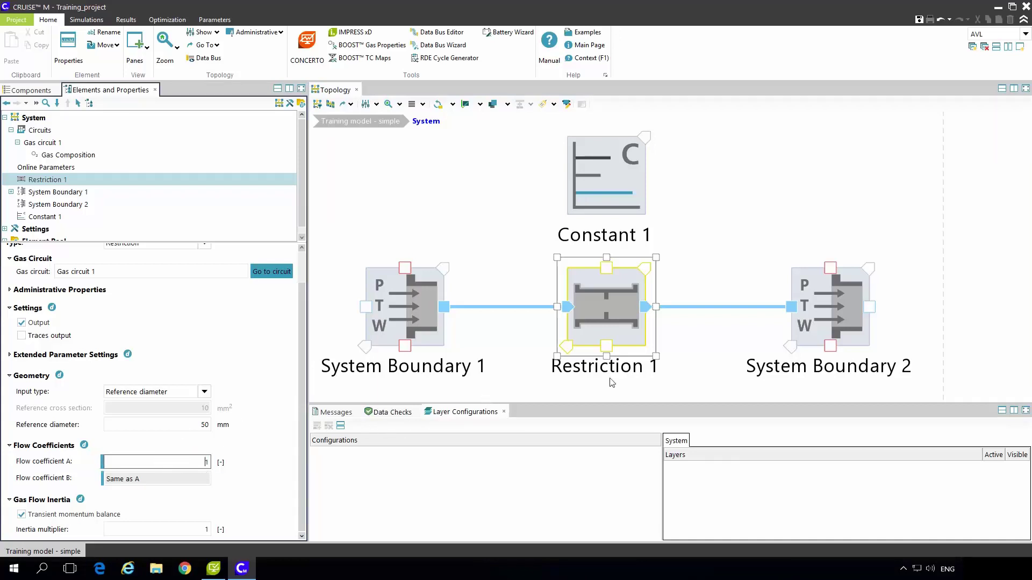
left_click(744, 360)
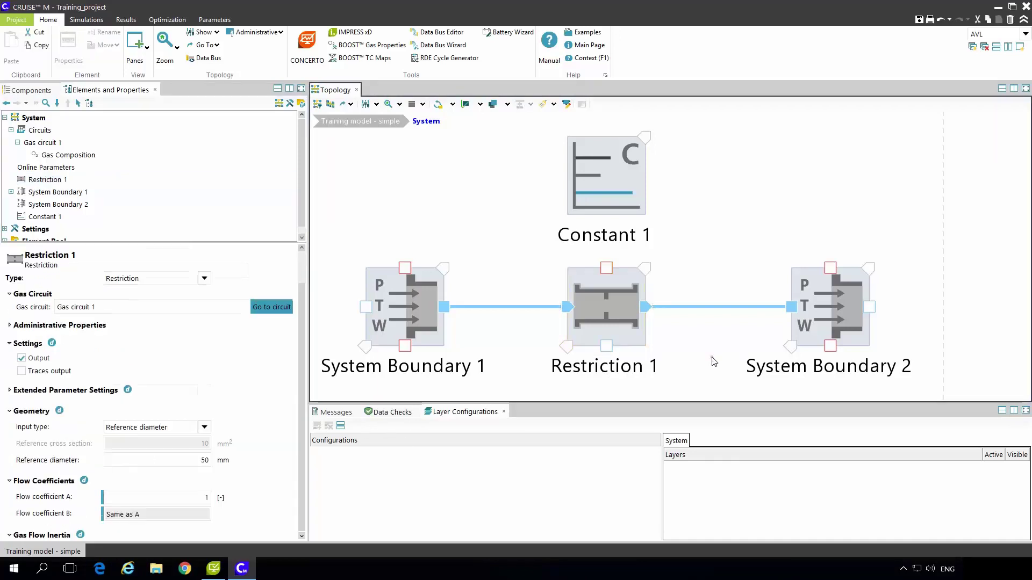
Open the user manual page of the Restriction component and examine the orifice equation in its Theory section.
left_click(610, 308)
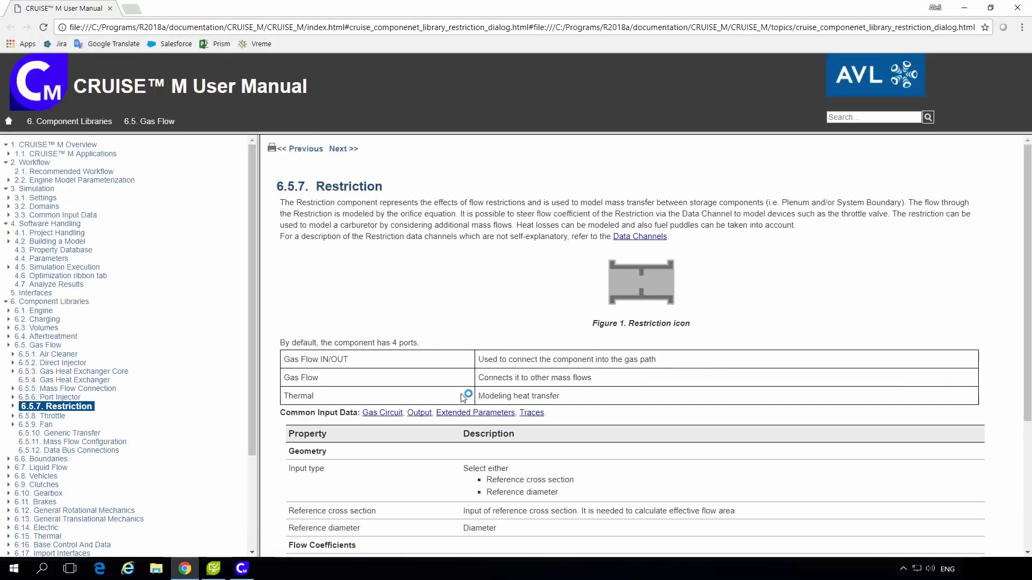
scroll(463, 398, "down", 3)
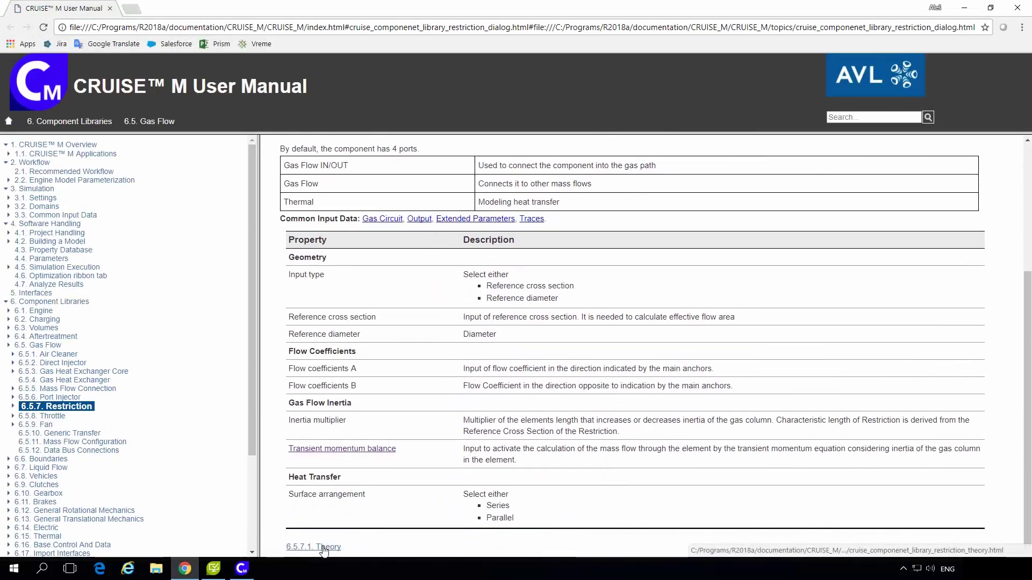
left_click(324, 549)
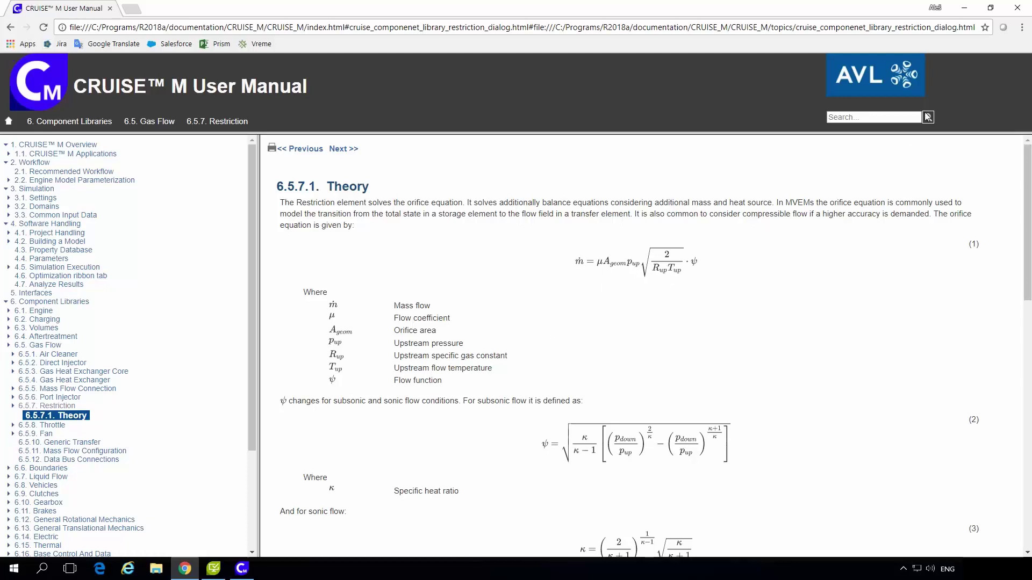
left_click(961, 9)
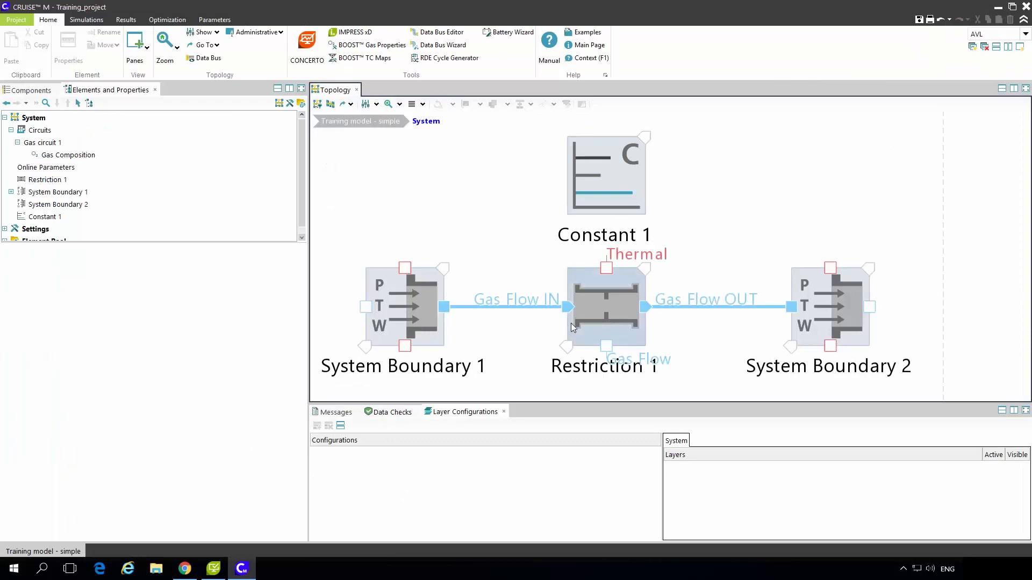
Set flow coefficient A of Restriction 1 to 0.7 and deselect the component.
left_click(602, 324)
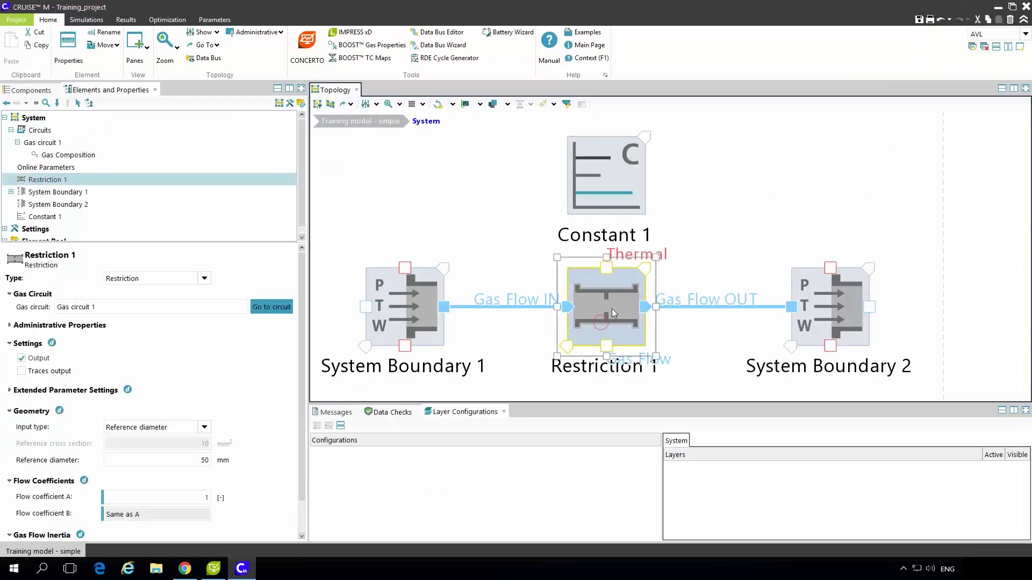
left_click(179, 499)
type("0,")
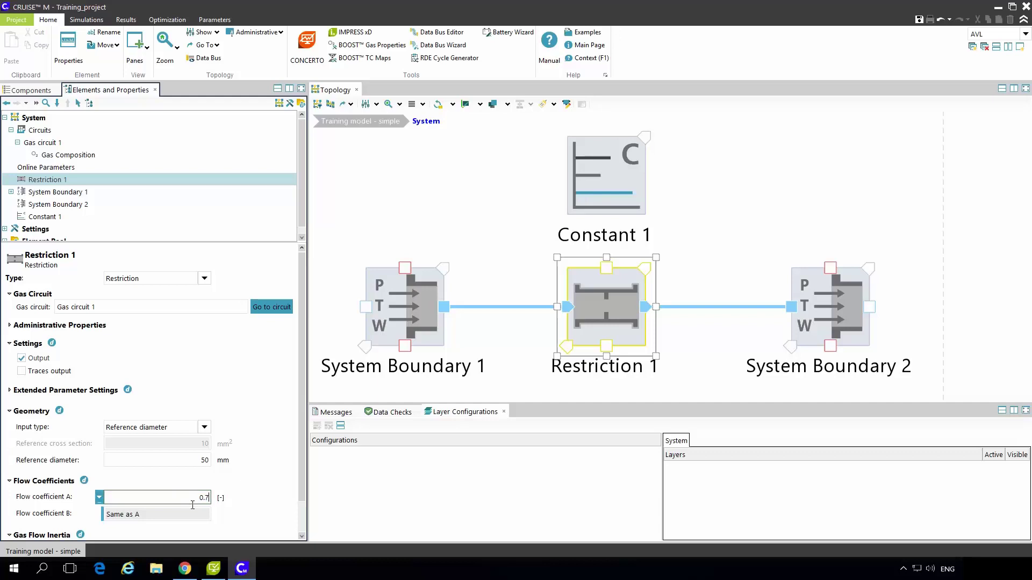
left_click(437, 240)
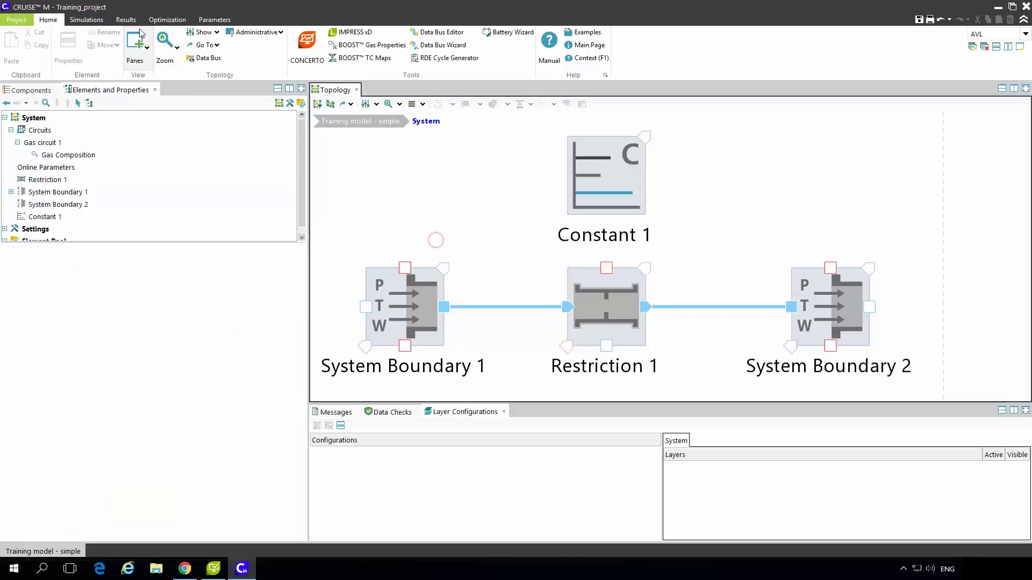
Rerun the simulation with the changed flow coefficients and reload the results in the charts and table.
left_click(86, 20)
left_click(228, 46)
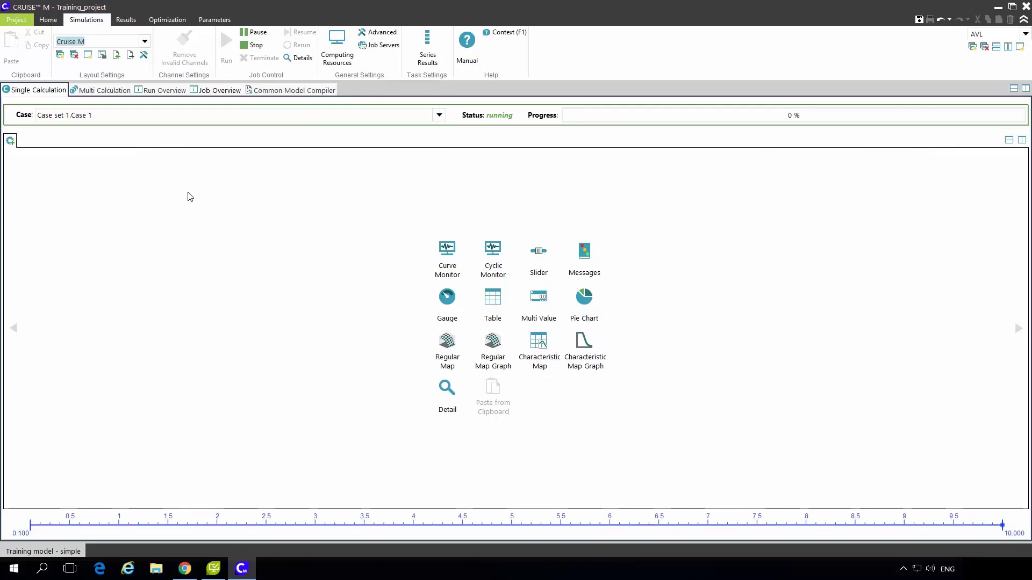
left_click(126, 20)
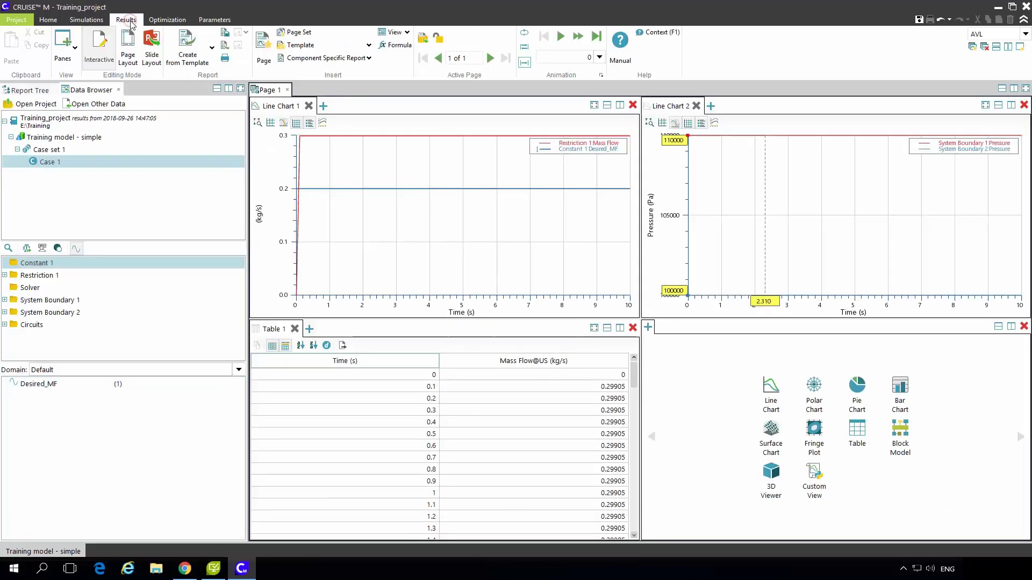
left_click(613, 382)
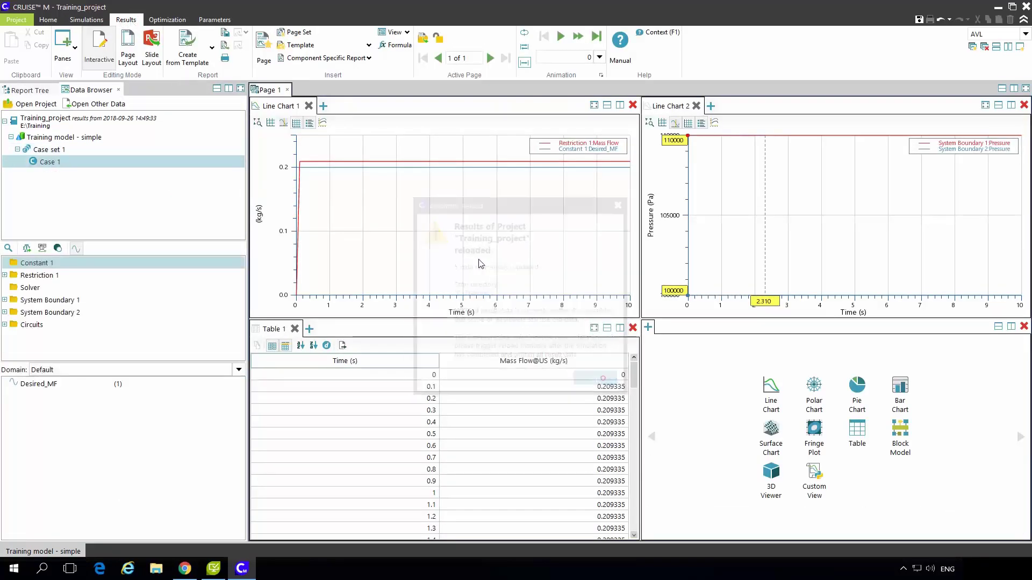
Read the actual and desired mass flow at 10 s with the cursor in Line Chart 1, and hide the cursor.
left_click(284, 123)
left_click_drag(422, 299, 634, 318)
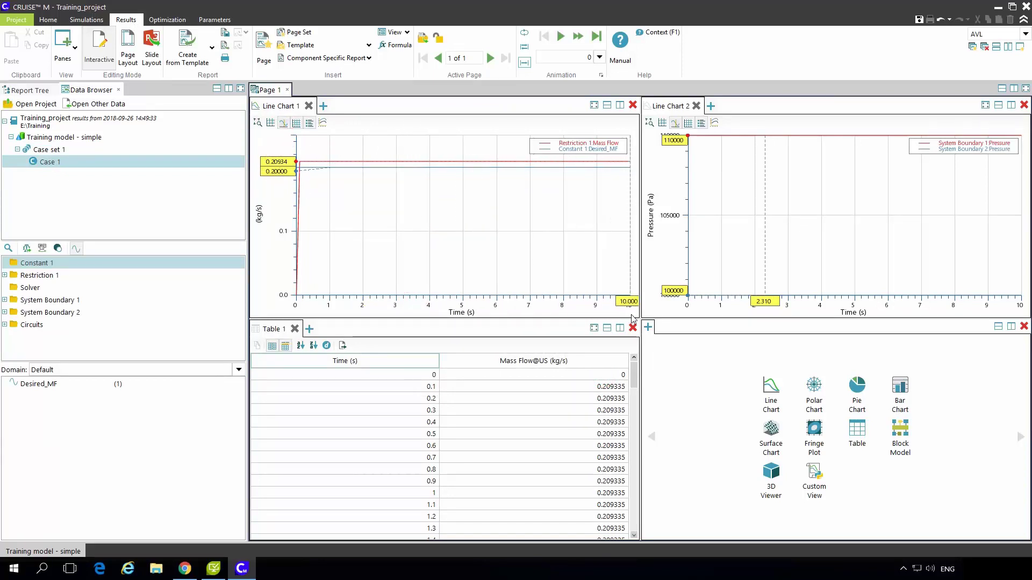
left_click(283, 123)
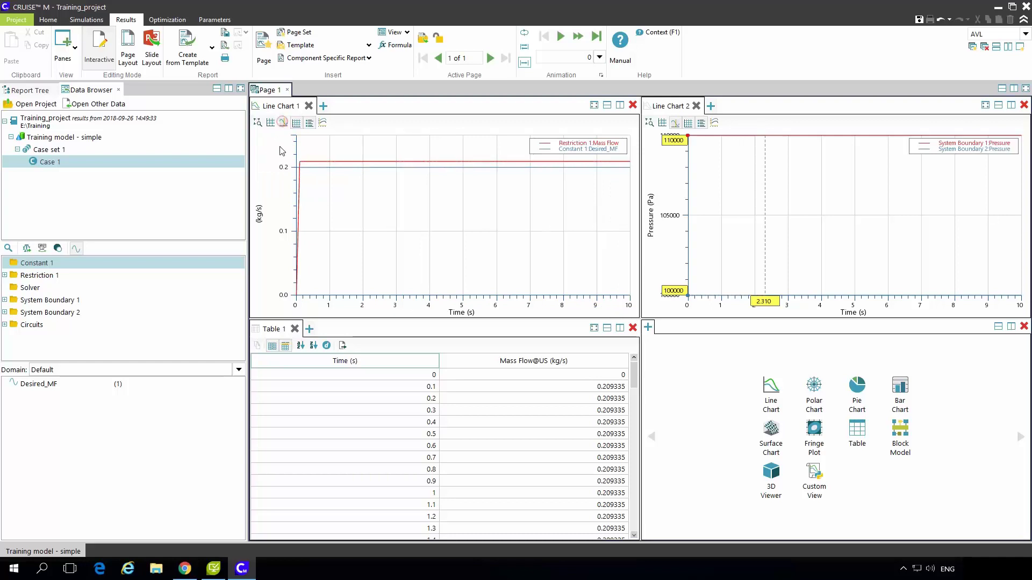
Add a Monitor component from the Base Control and Data group above System Boundary 2 and open its Data Bus Definition.
left_click(55, 22)
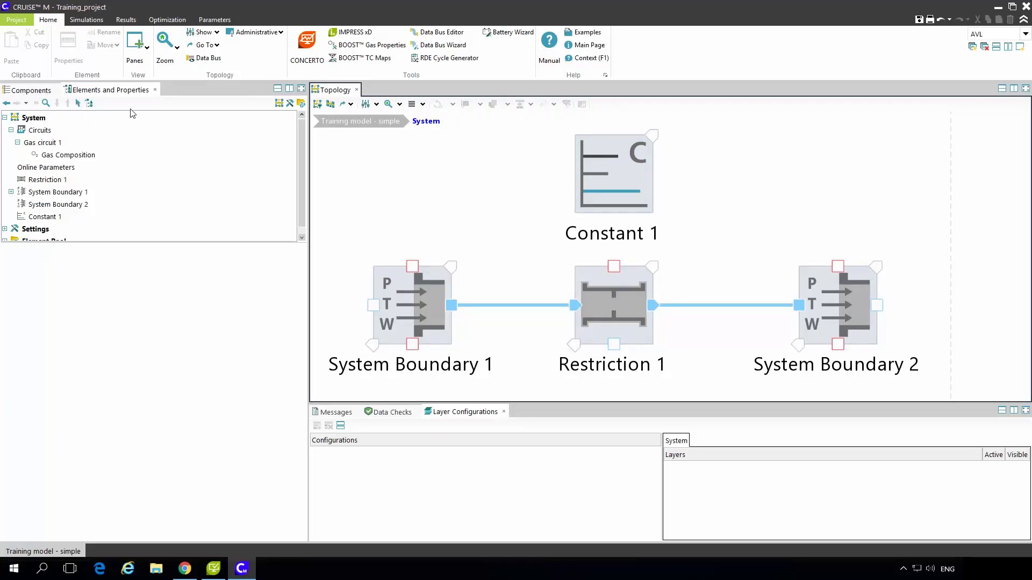
left_click(36, 90)
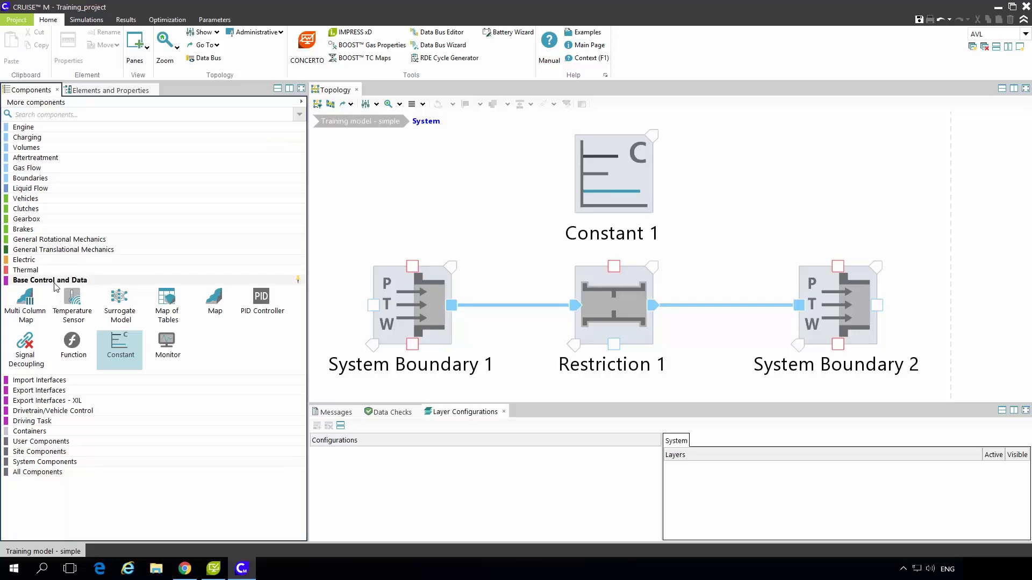
left_click_drag(165, 343, 825, 176)
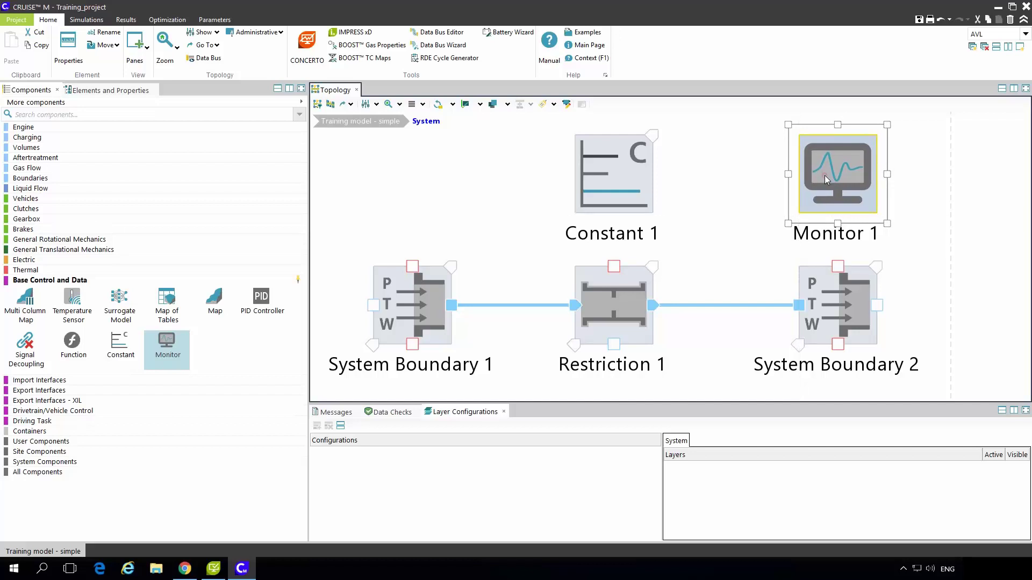
double_click(824, 176)
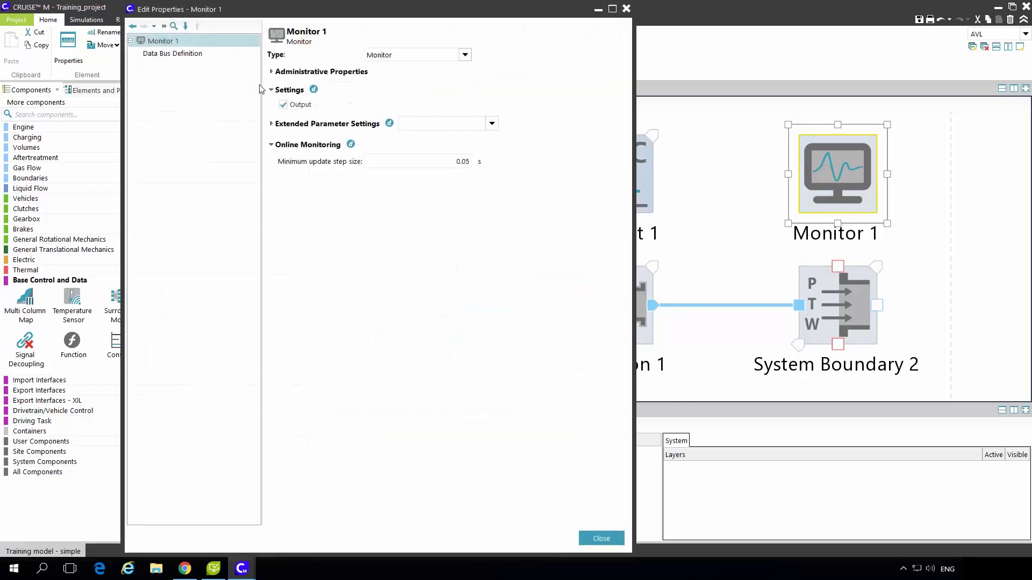
left_click(174, 56)
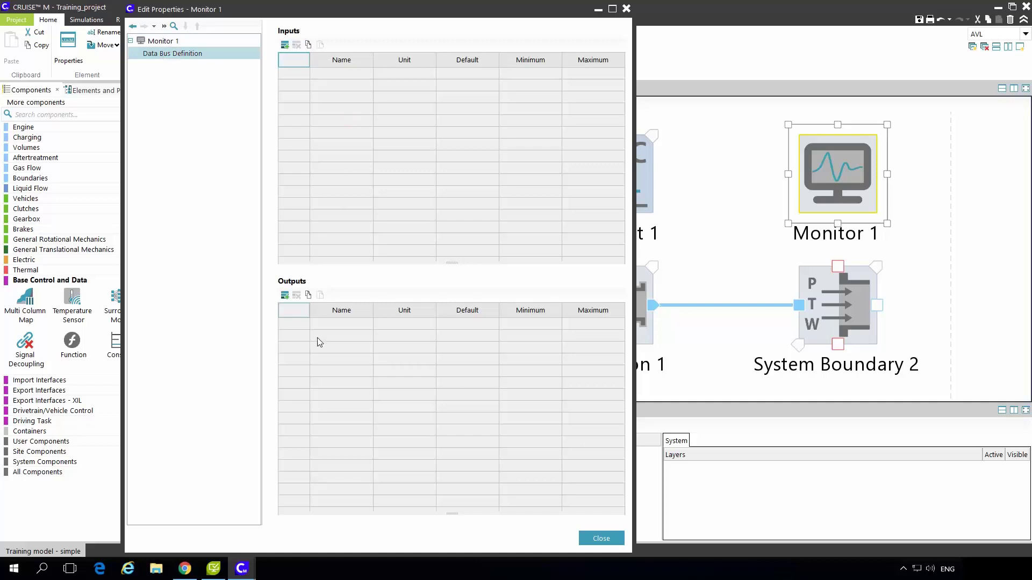
Add an input named Desired_MF with unit kg / s to Monitor 1's Data Bus Definition.
left_click(285, 46)
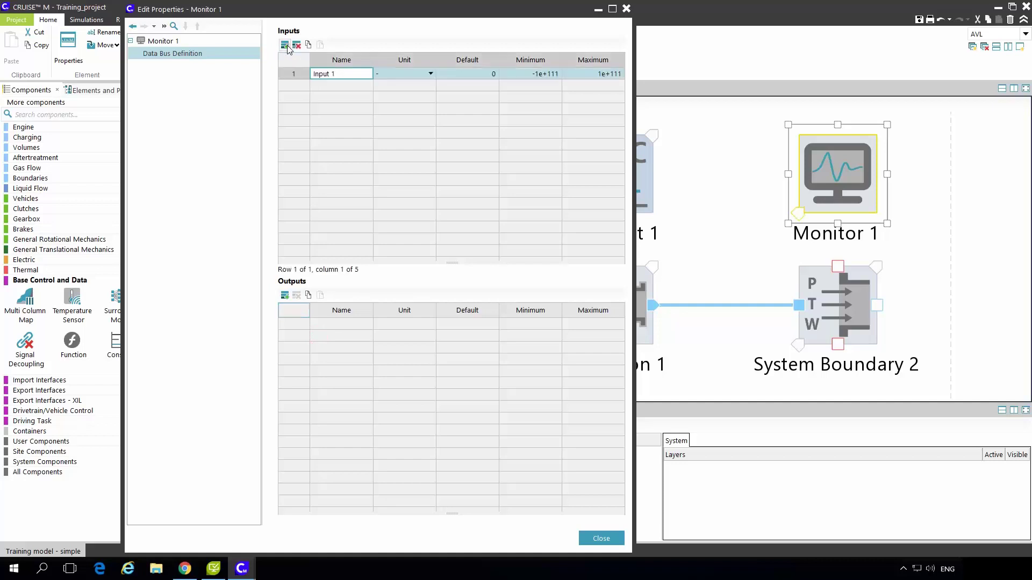
left_click(355, 77)
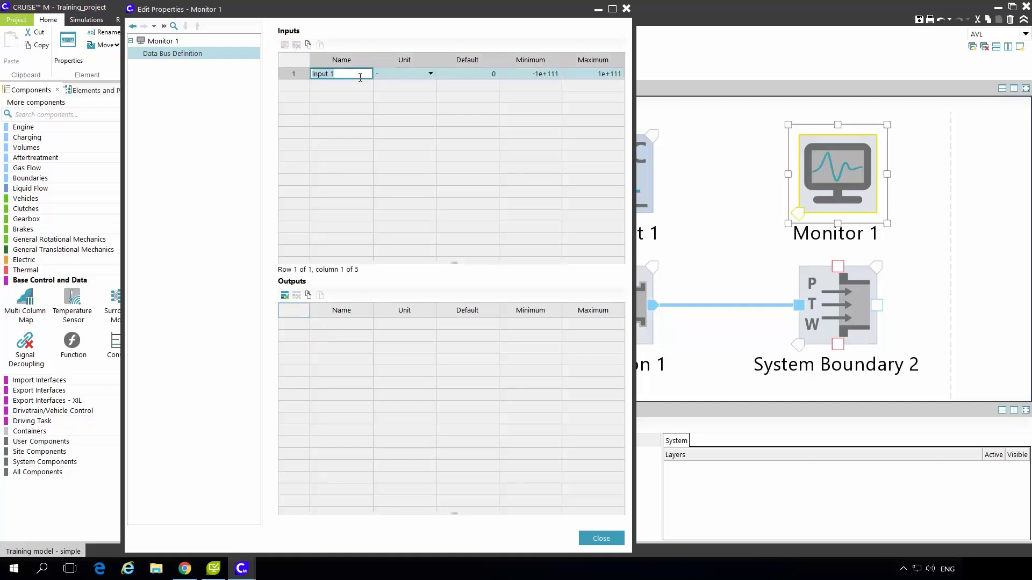
type("Desired_MF")
key("Tab")
type("kg ")
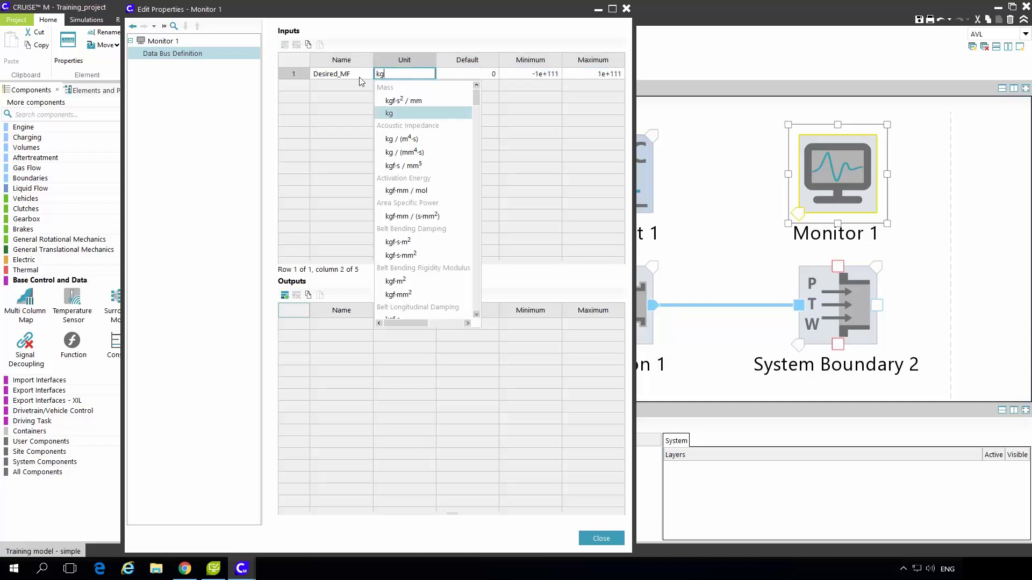
type("/ s")
key("Return")
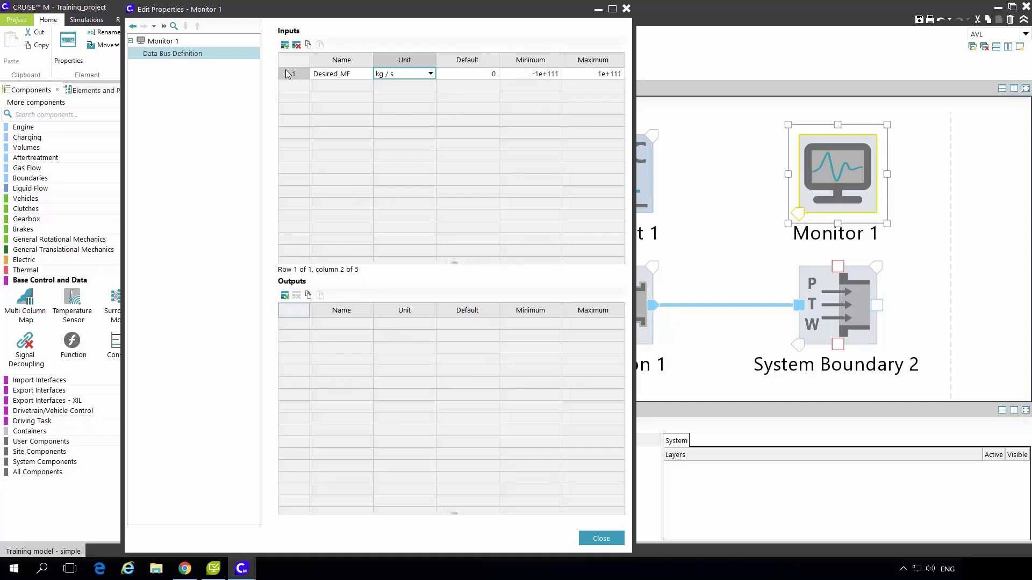
Add a second Monitor 1 input named Actual_MF with the mass flow unit kg / s.
left_click(285, 45)
type("Actual_MF")
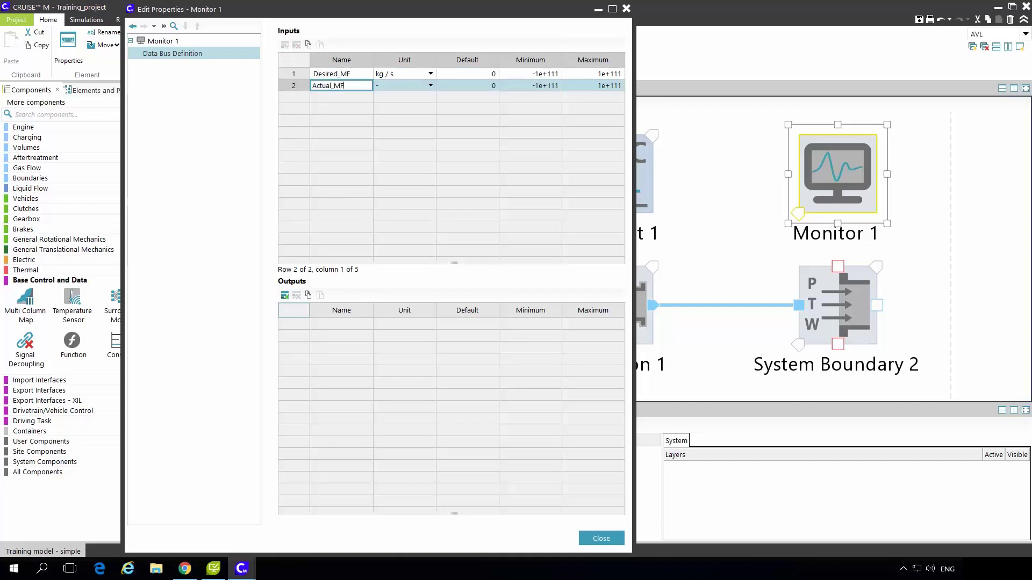
key("Tab")
type("kg/s")
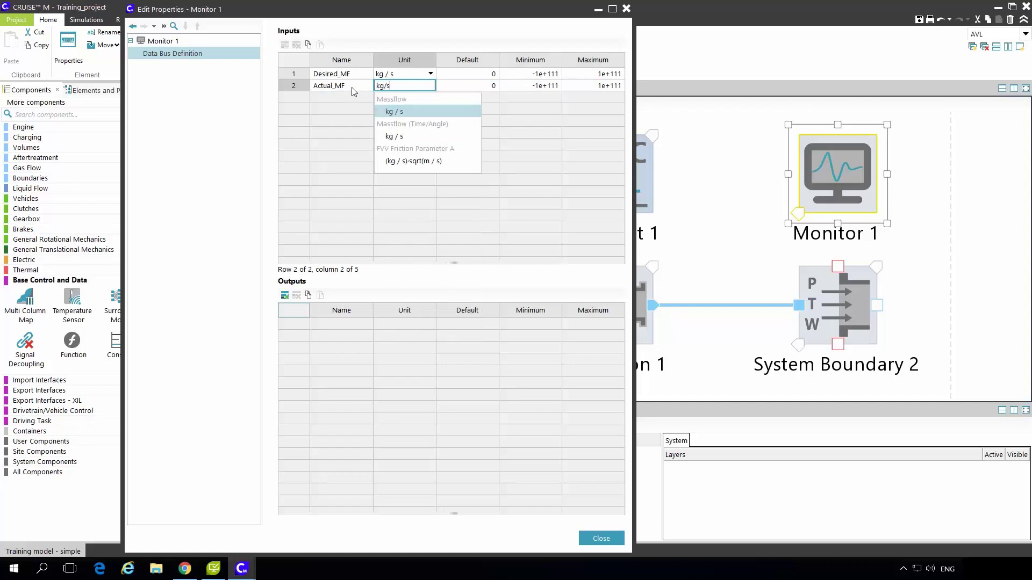
key("Return")
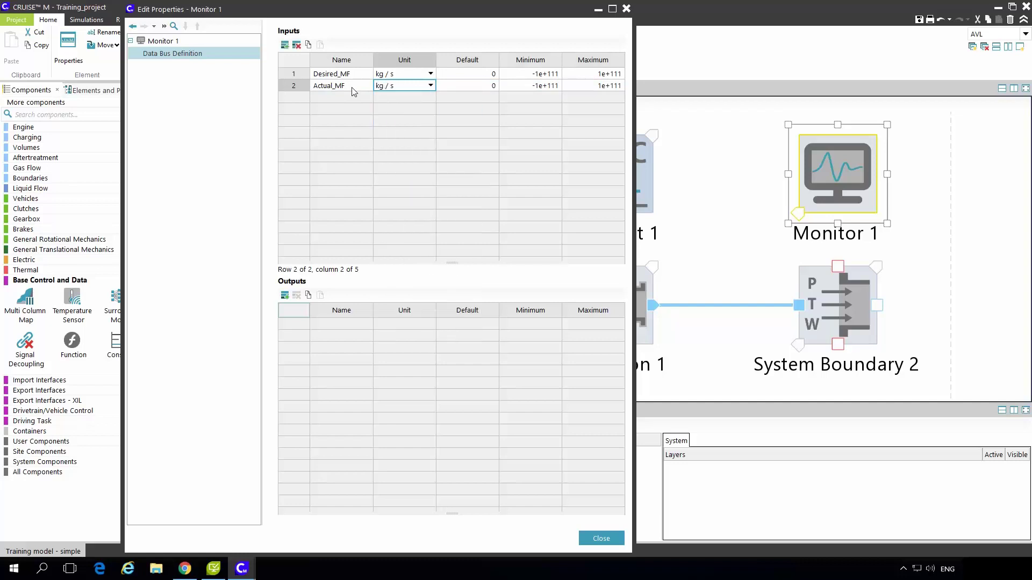
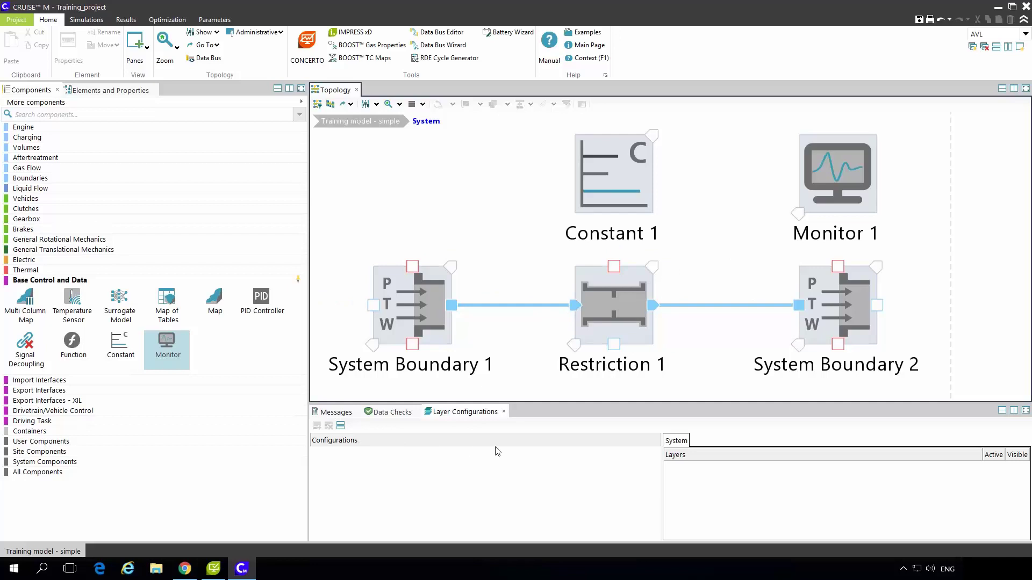
Display the Data Bus Connections for the model's components.
left_click(487, 245)
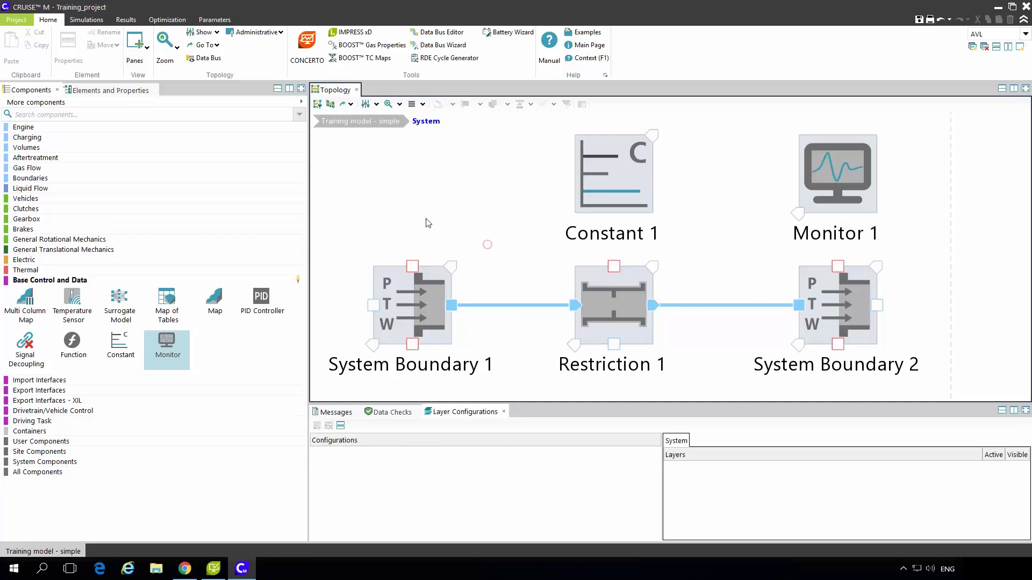
left_click(136, 49)
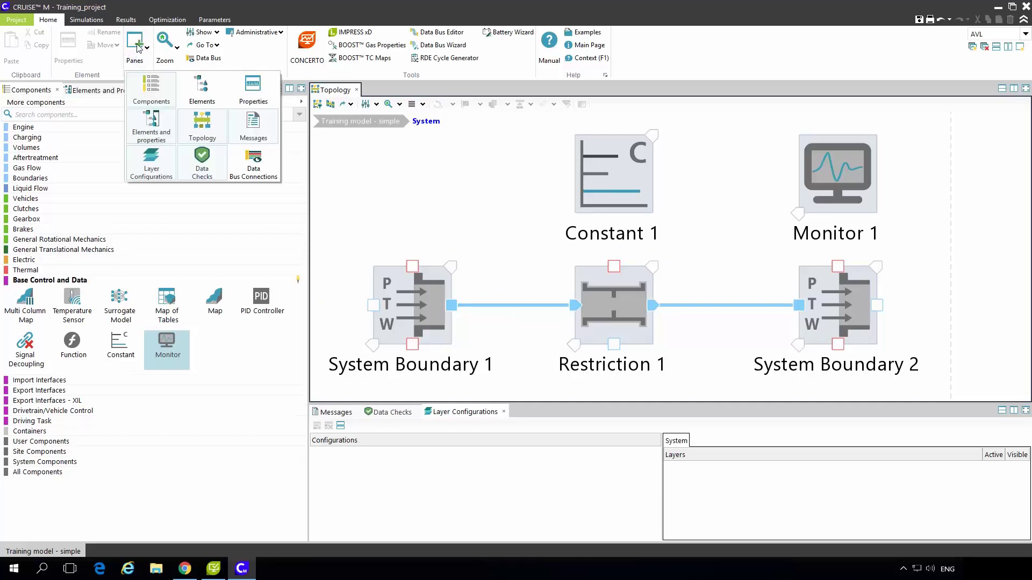
left_click(255, 165)
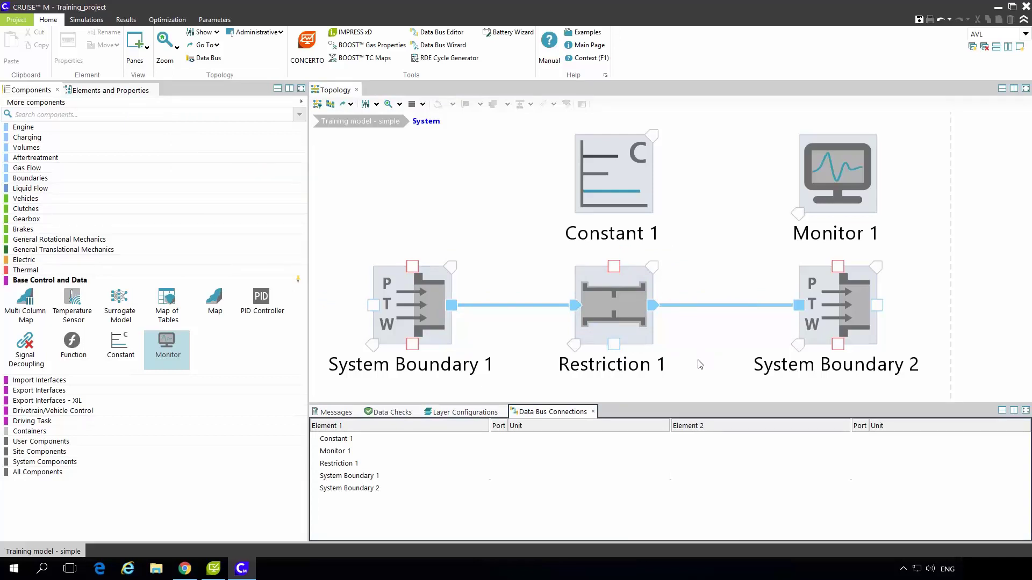
Connect Monitor 1's Desired_MF input to the Desired_MF port of Constant 1 and deselect the monitor.
left_click(836, 182)
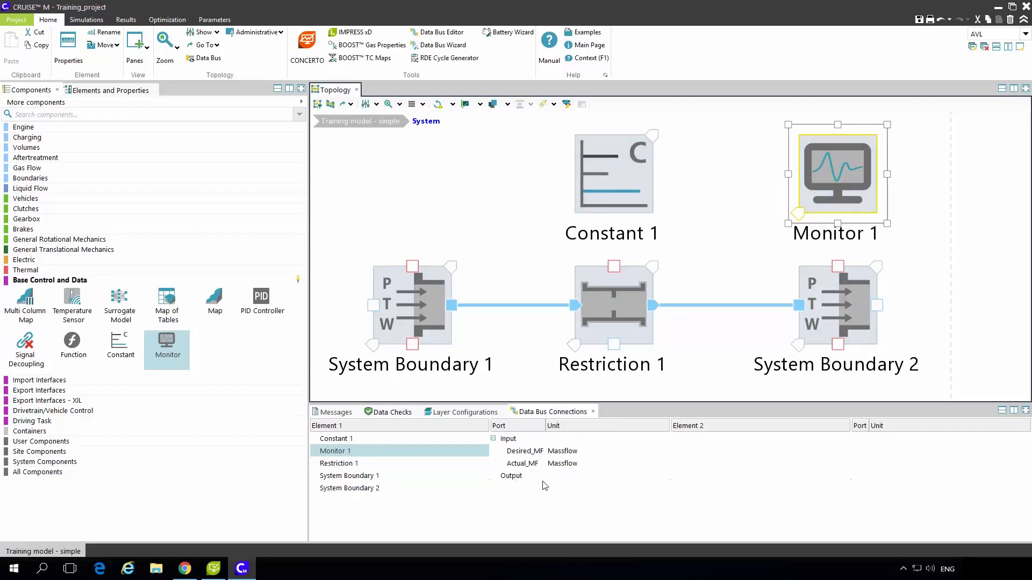
left_click(530, 455)
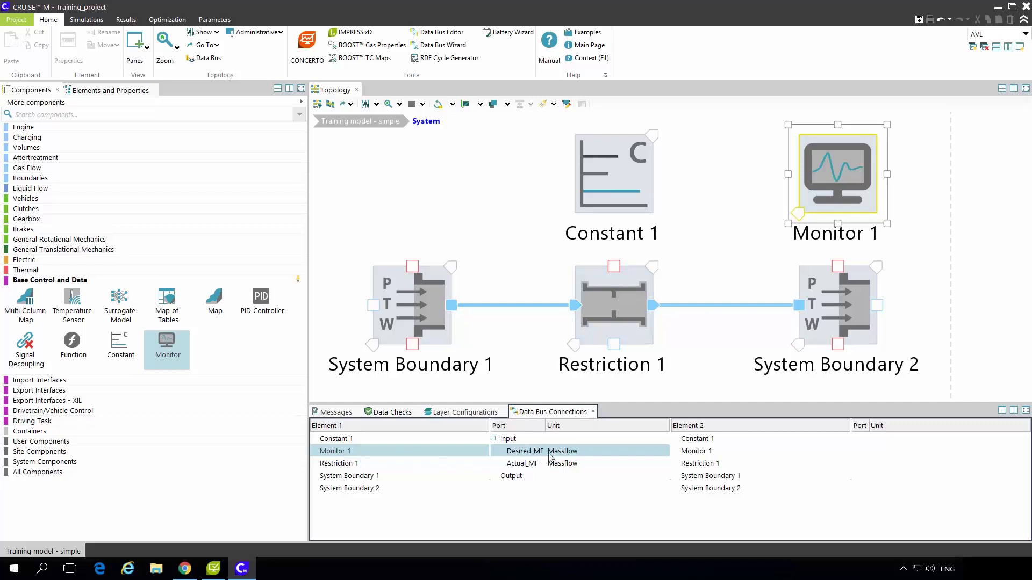
left_click(706, 439)
left_click(879, 439)
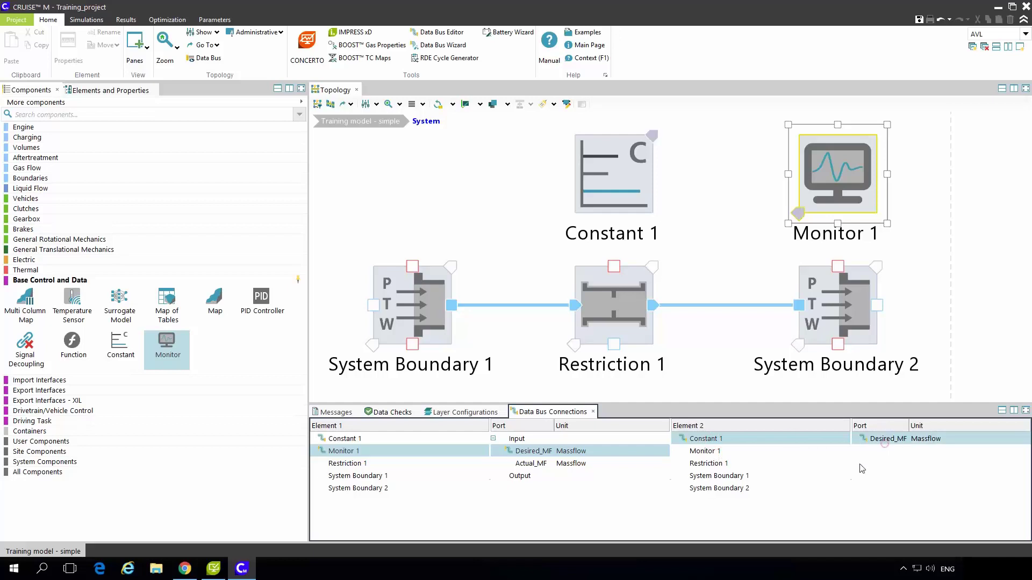
left_click(739, 275)
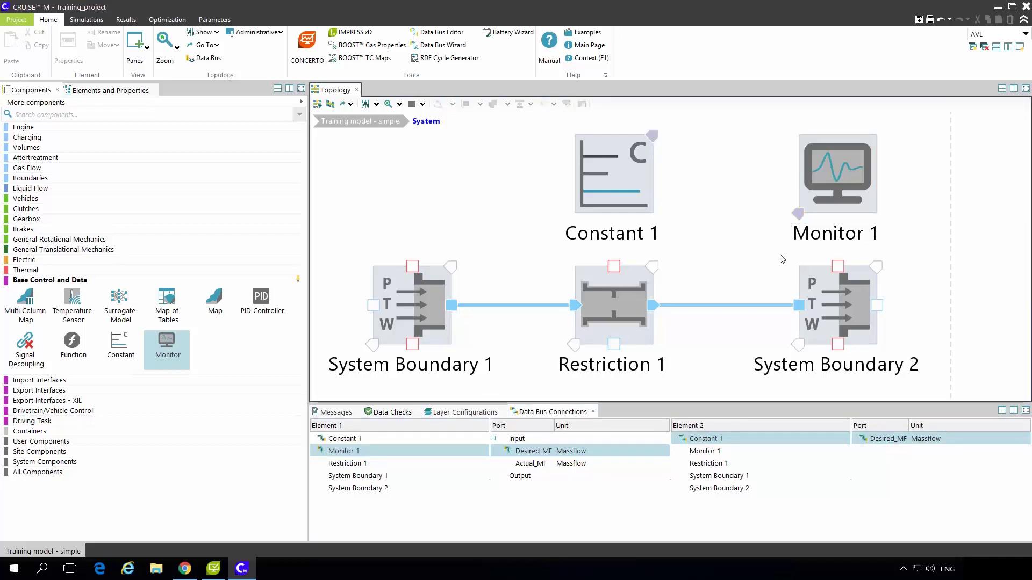
Inspect the data bus link between Constant 1 and Monitor 1 at their ports in the topology.
left_click(803, 216)
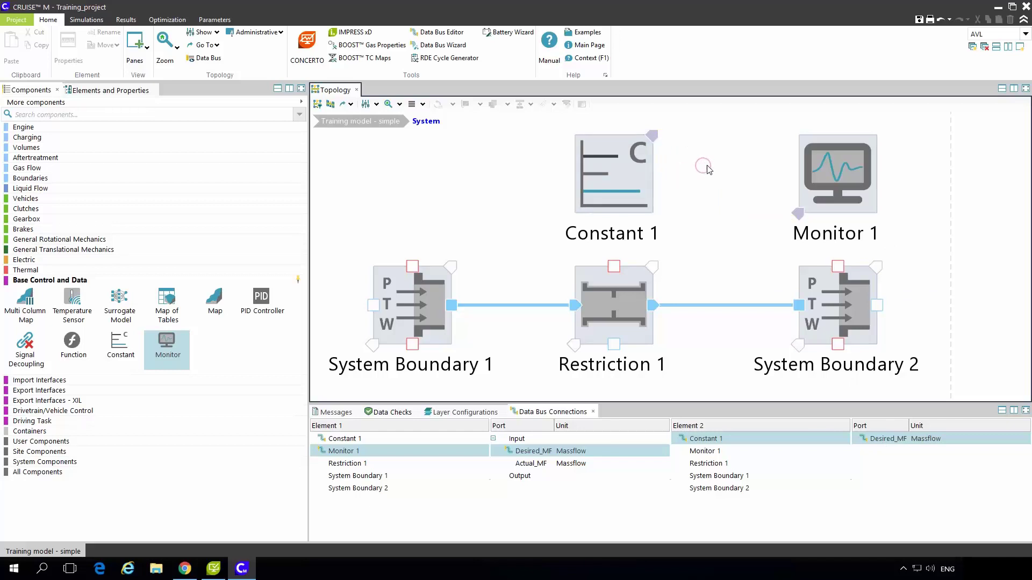
mouse_move(656, 133)
mouse_move(802, 215)
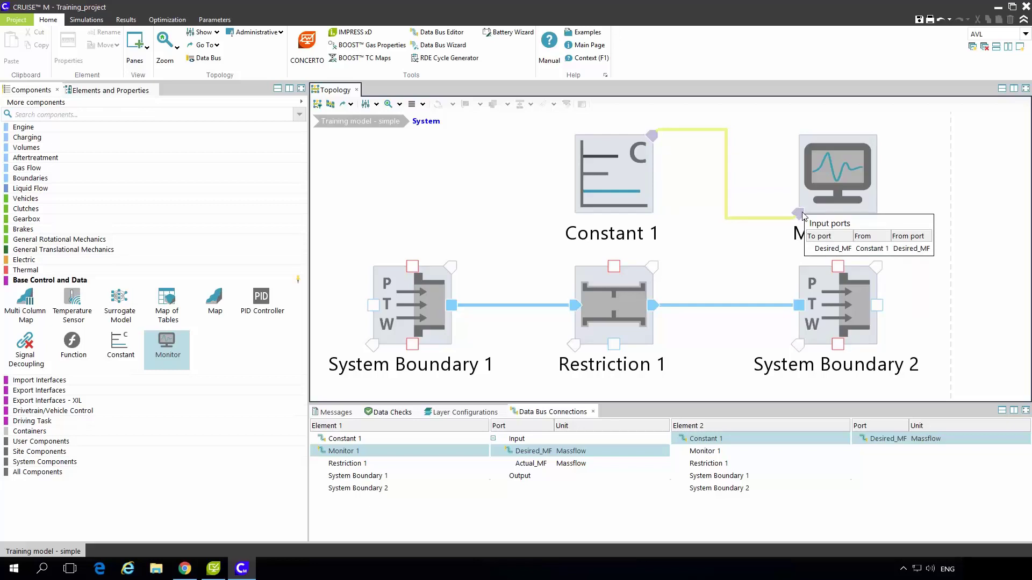
Connect Monitor 1's Actual_MF input to the Upstream mass flow port of Restriction 1 and deselect the monitor.
left_click(845, 178)
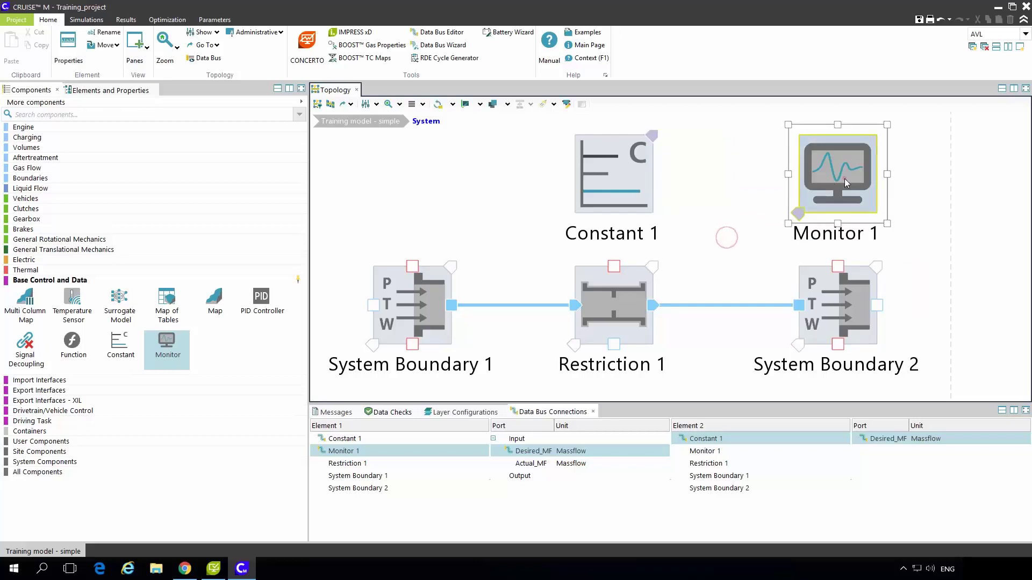
left_click(524, 465)
left_click(523, 466)
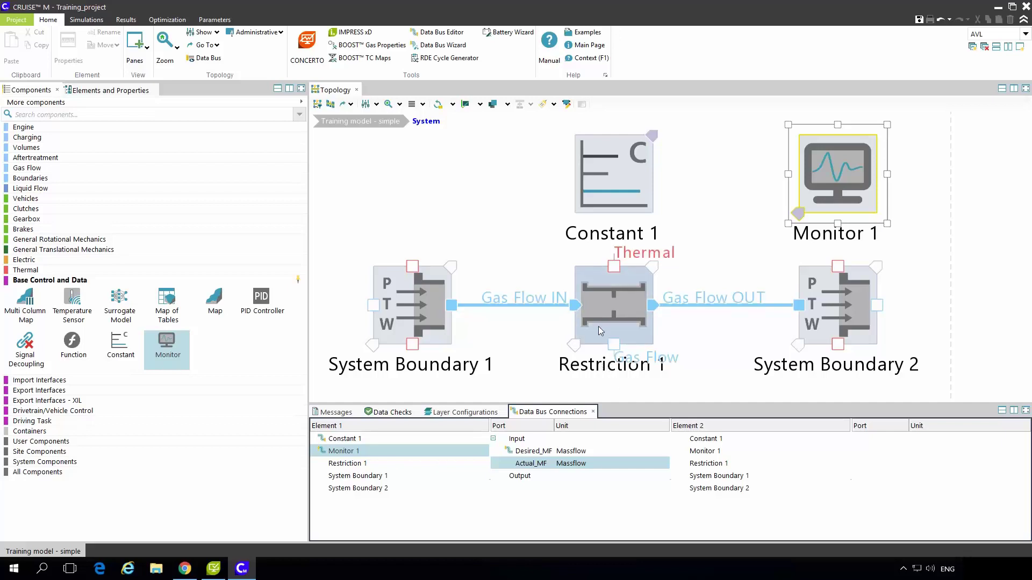
left_click(722, 466)
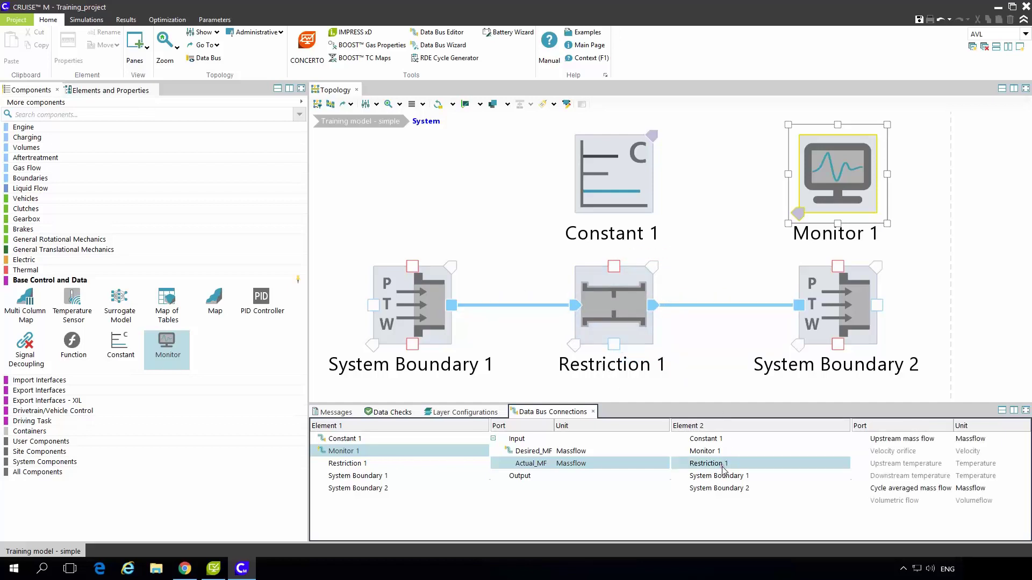
left_click(904, 440)
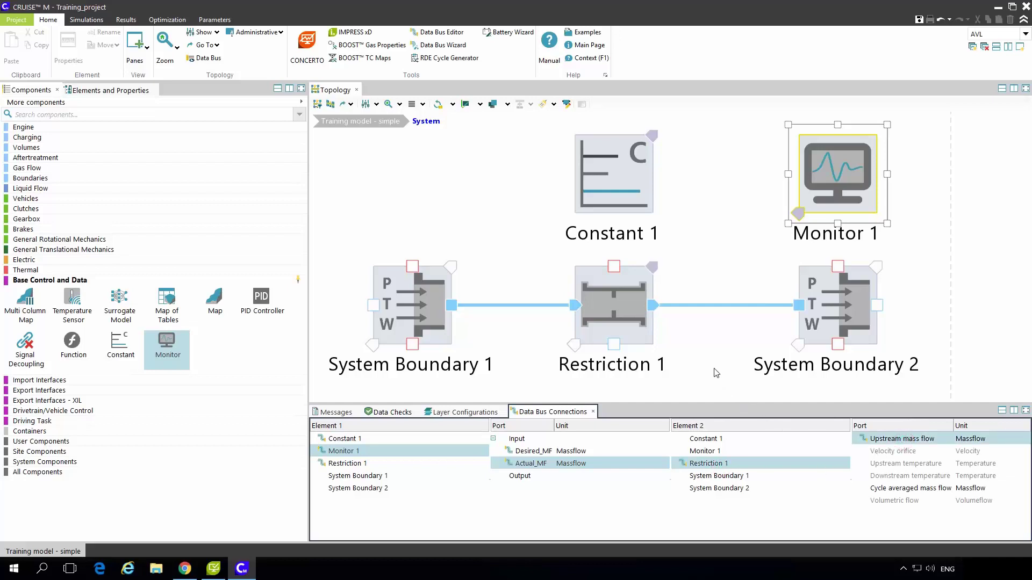
left_click(729, 229)
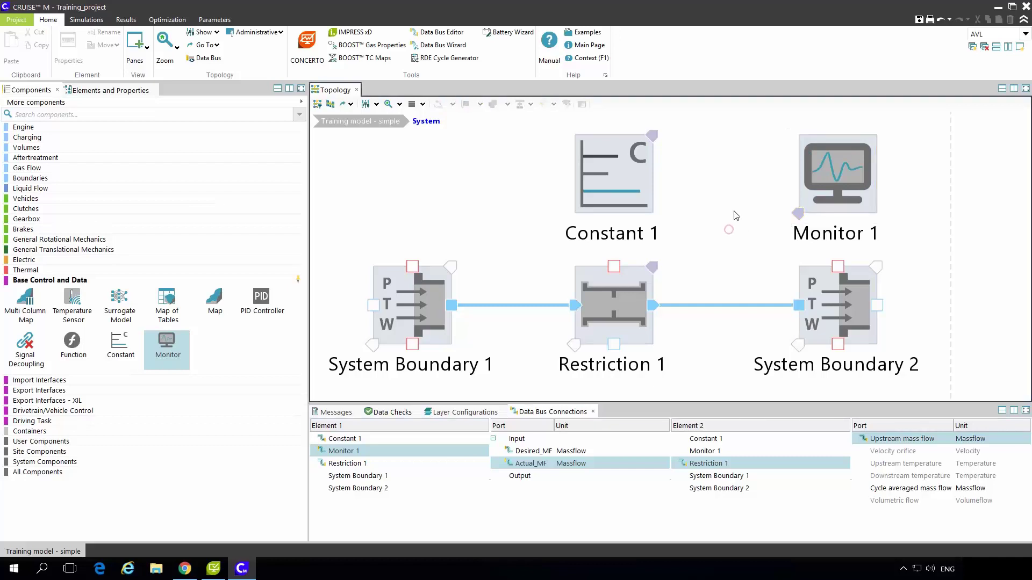
Add a Curve Monitor to the single calculation view with the channels Monitor 1 Desired_MF and Monitor 1 Actual_MF.
left_click(92, 22)
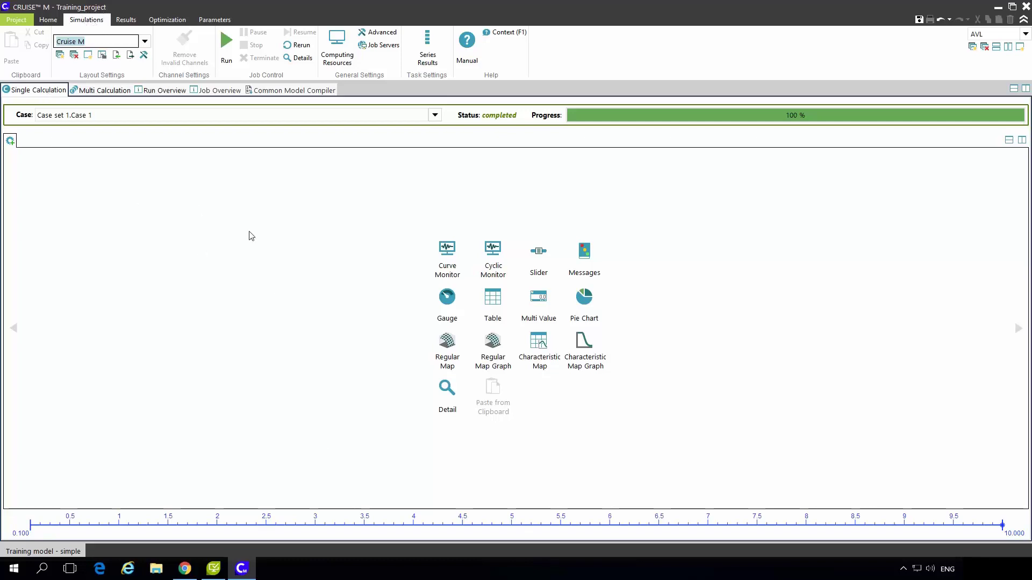
left_click(453, 253)
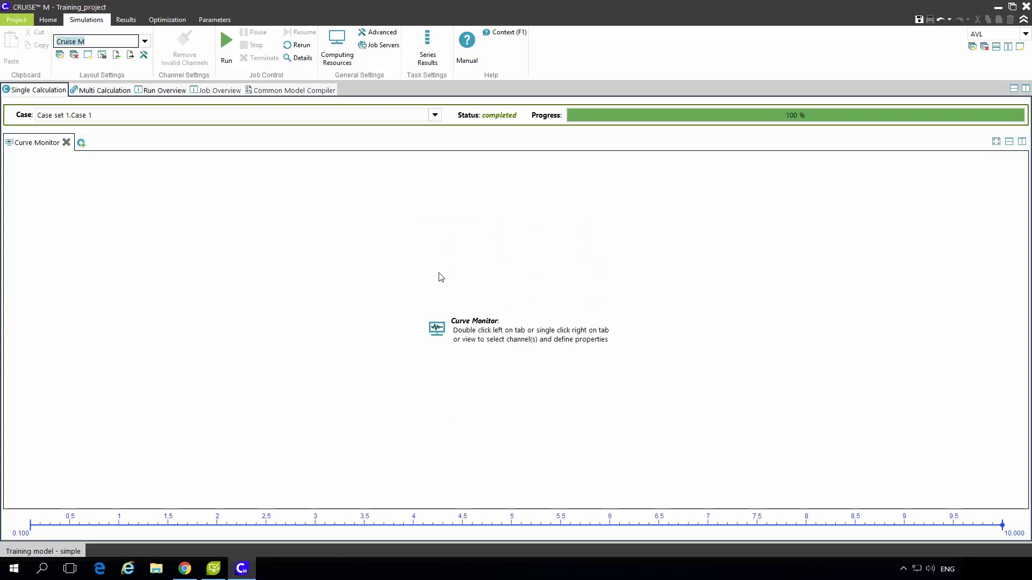
right_click(451, 311)
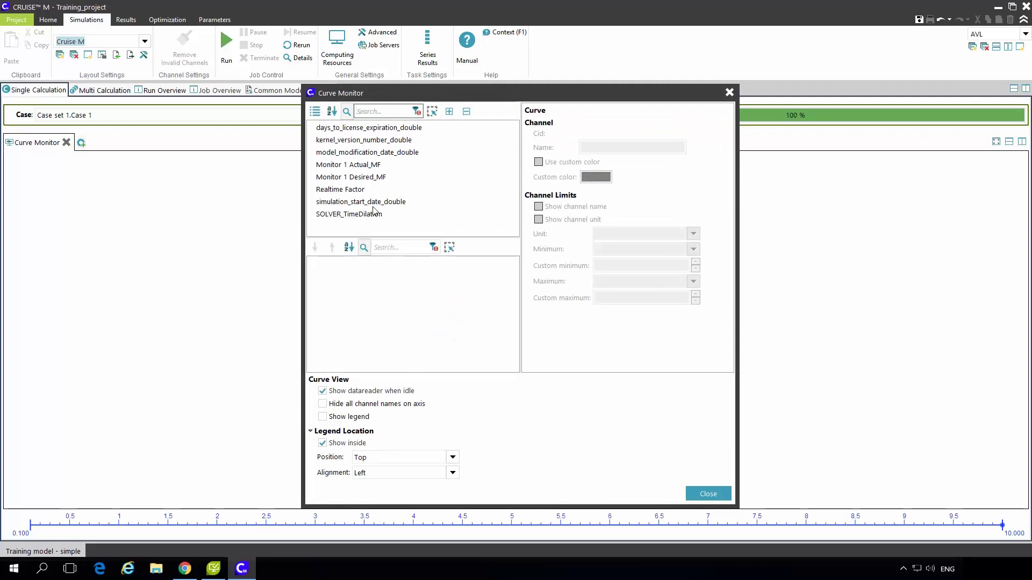
left_click(368, 178)
left_click(315, 248)
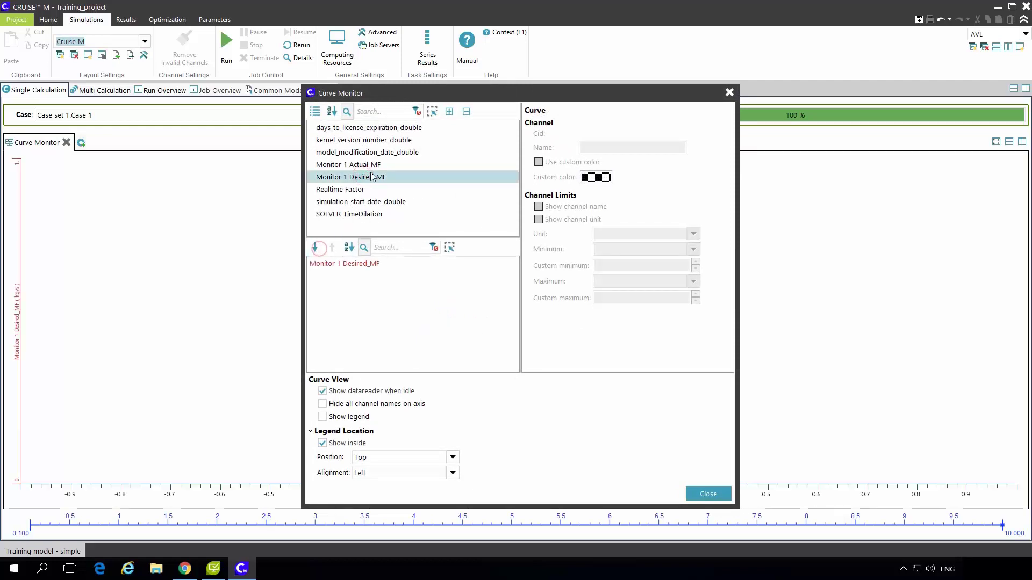
left_click(366, 164)
left_click(317, 250)
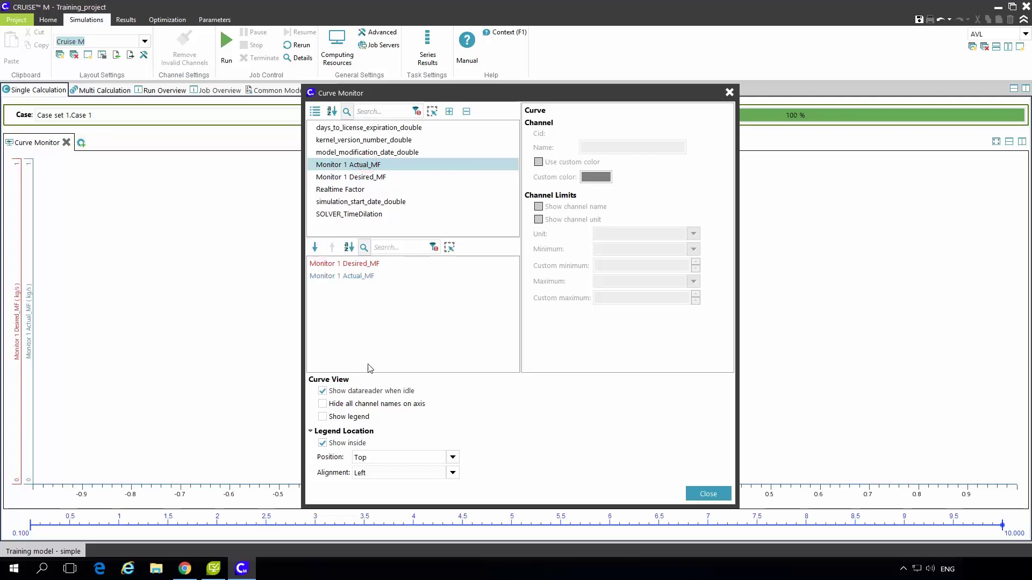
Set custom limits for both Curve Monitor channels, with minimum 0 and maximum 0.3 kg / s.
left_click(360, 263)
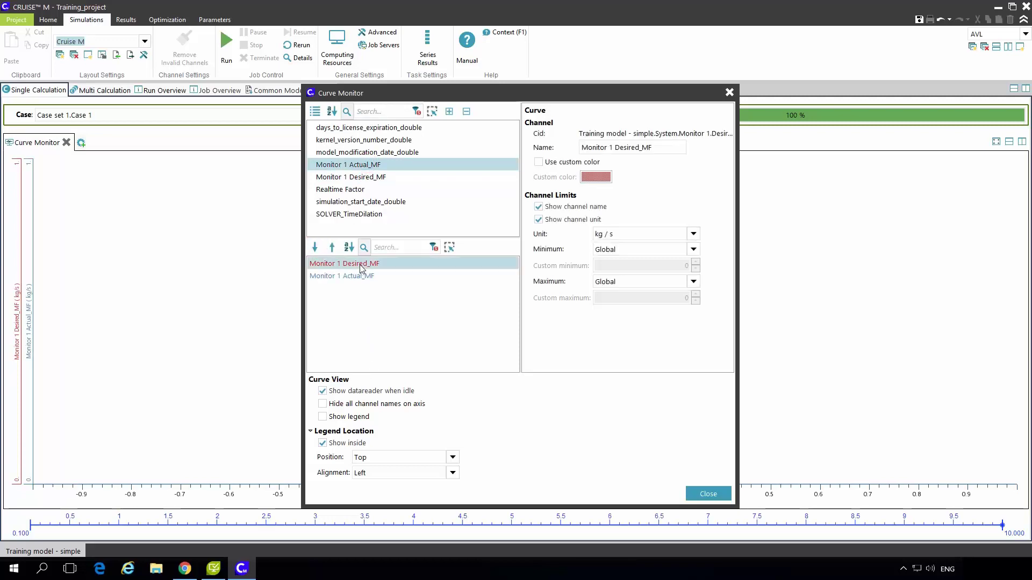
left_click(357, 276, "ctrl")
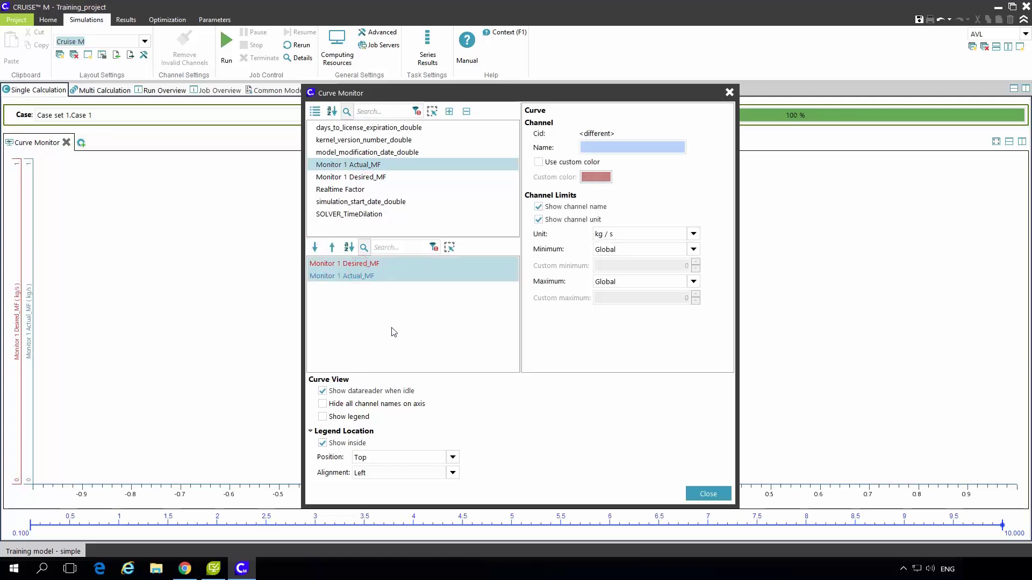
left_click(617, 250)
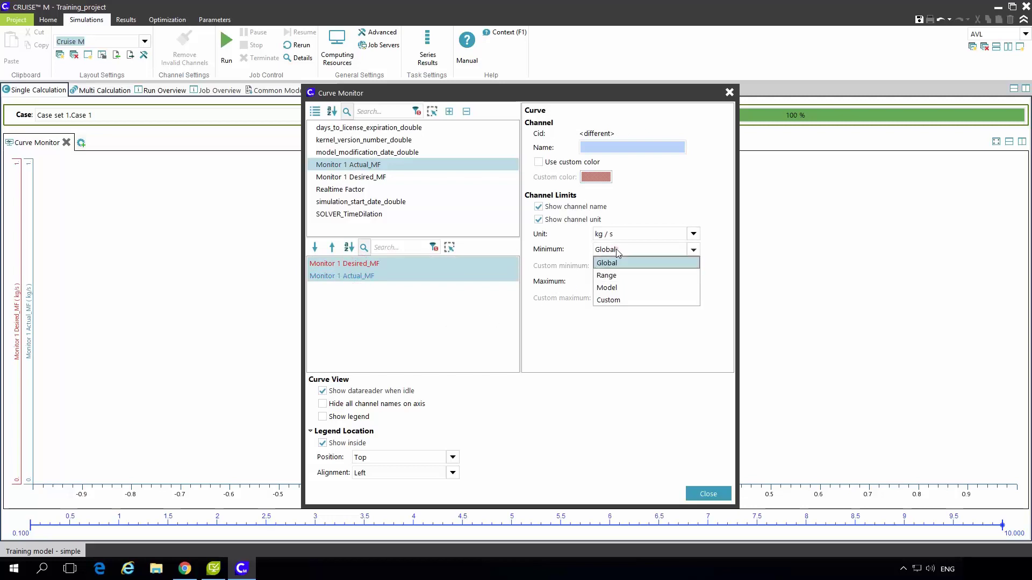
left_click(609, 300)
left_click(615, 283)
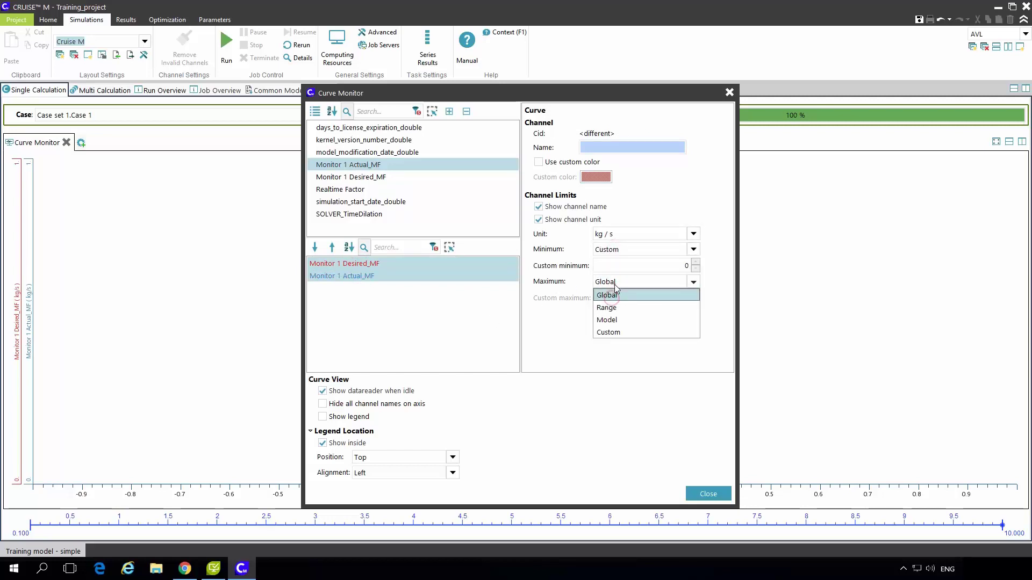
left_click(611, 332)
left_click(664, 299)
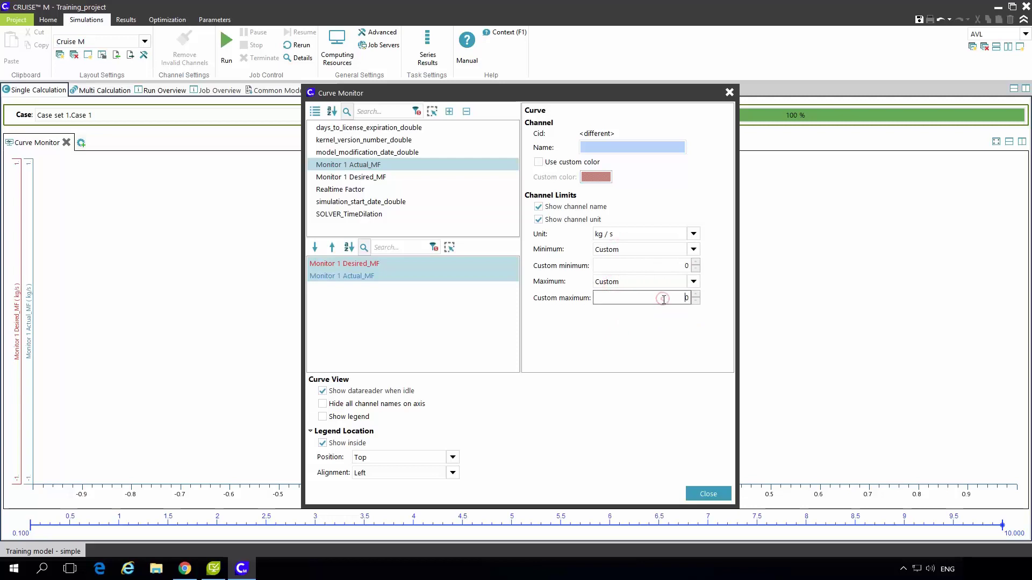
type("0.3")
Give the curves custom colors, dark #351D1D for Monitor 1 Desired_MF and red for Monitor 1 Actual_MF, and close the Curve Monitor settings.
left_click(356, 264)
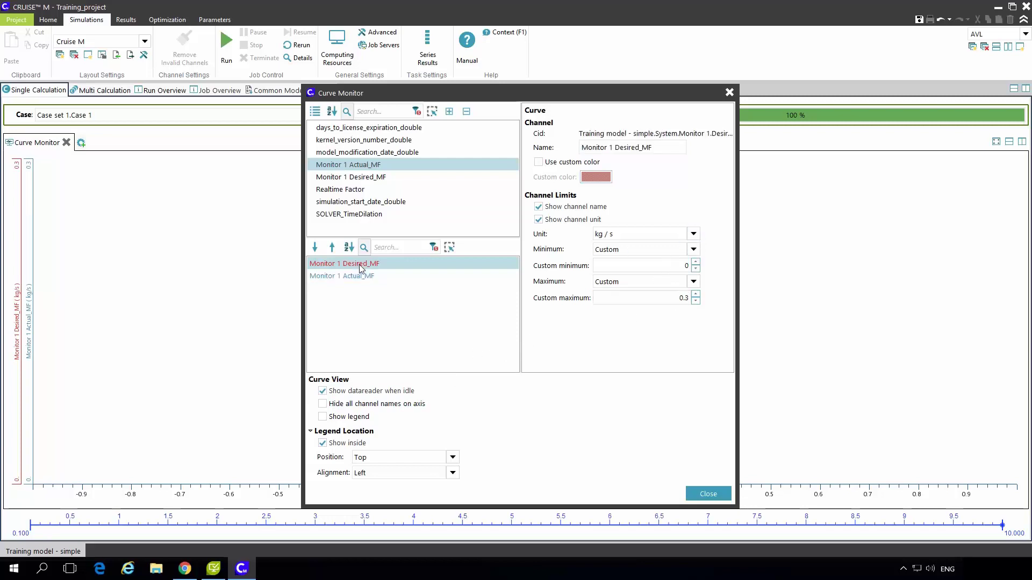
left_click(569, 164)
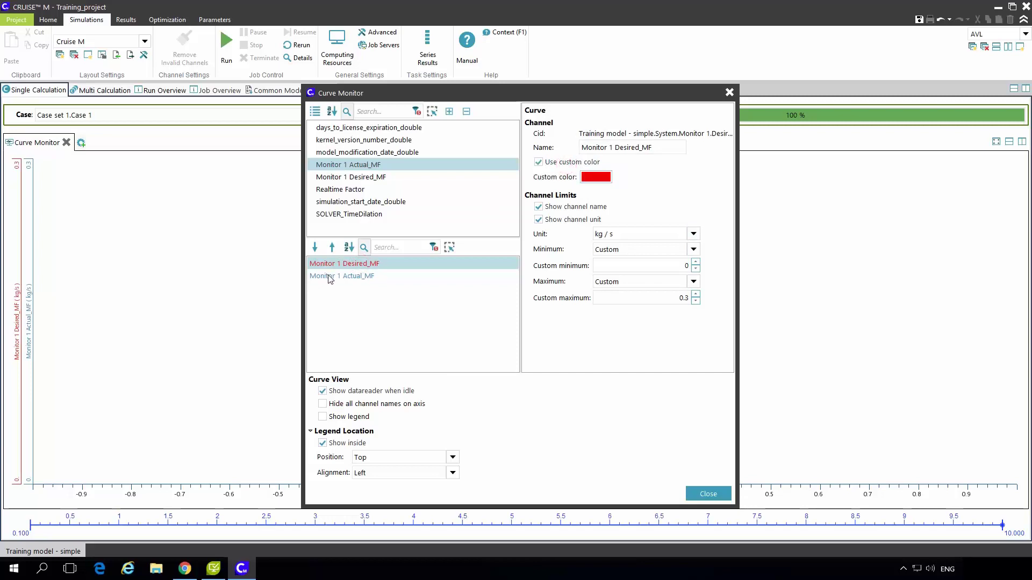
left_click(594, 179)
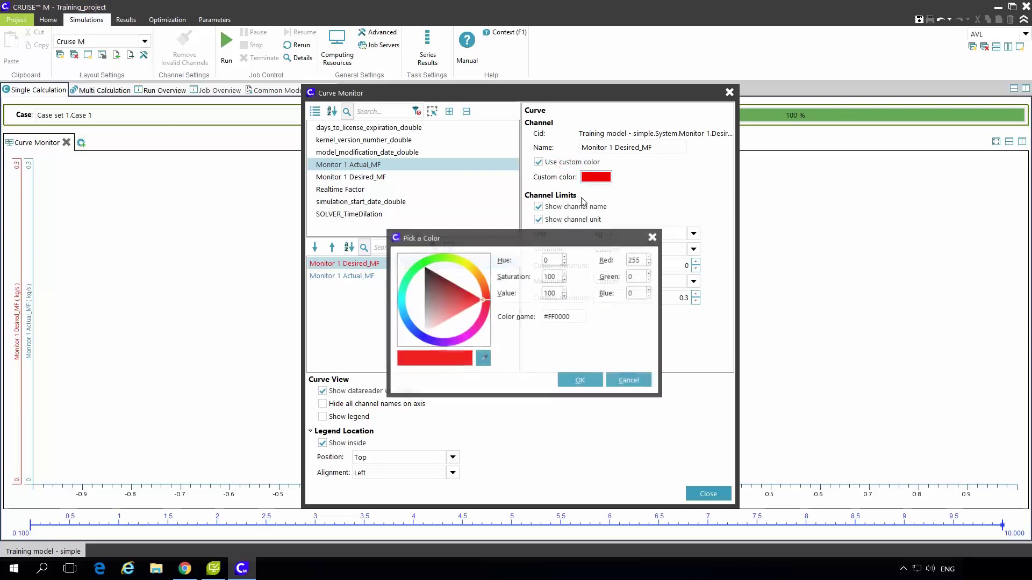
left_click(429, 275)
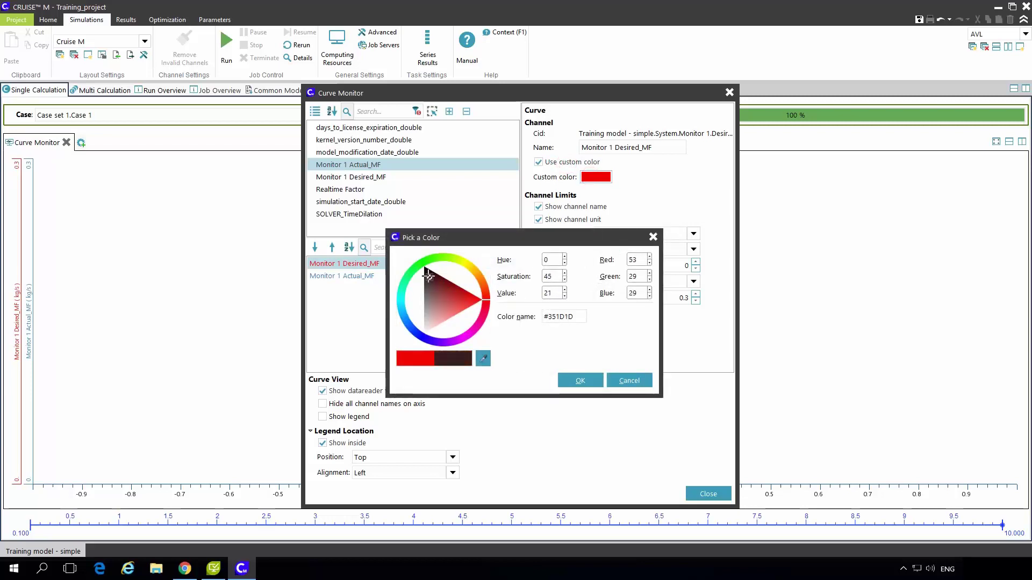
left_click(570, 377)
left_click(374, 277)
left_click(570, 162)
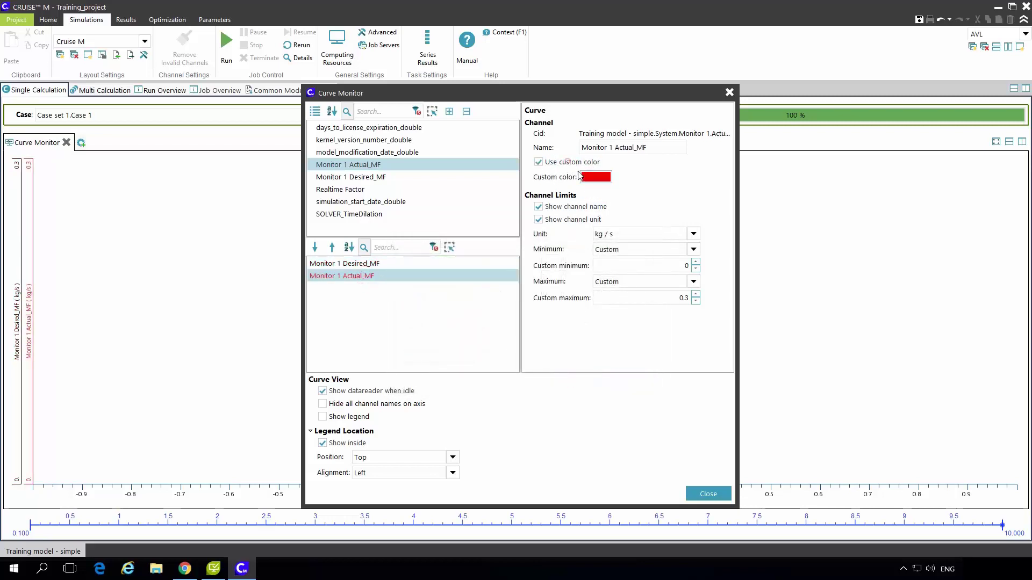
left_click(708, 493)
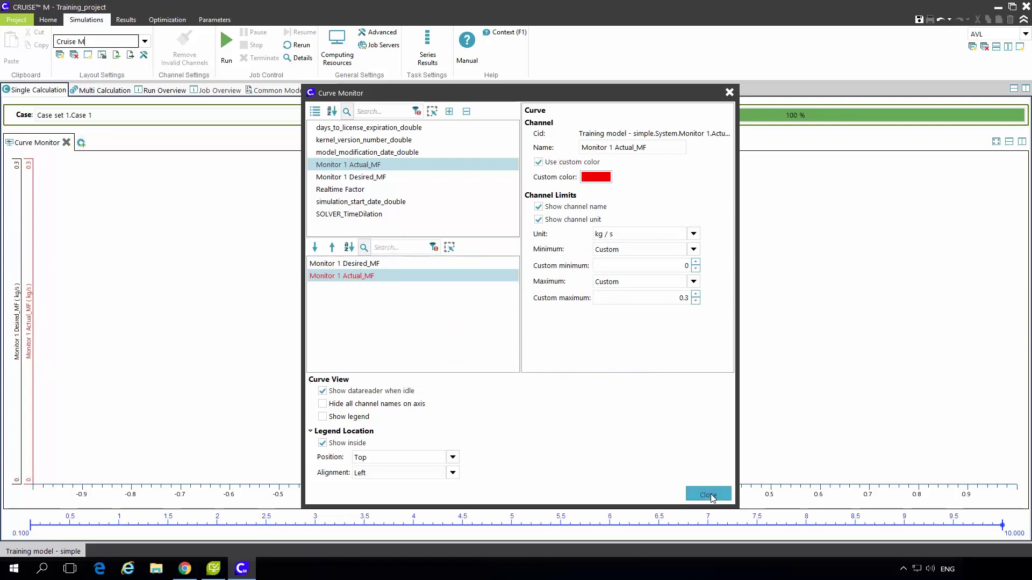
Run the single calculation for Case 1 and return to the model topology.
left_click(224, 43)
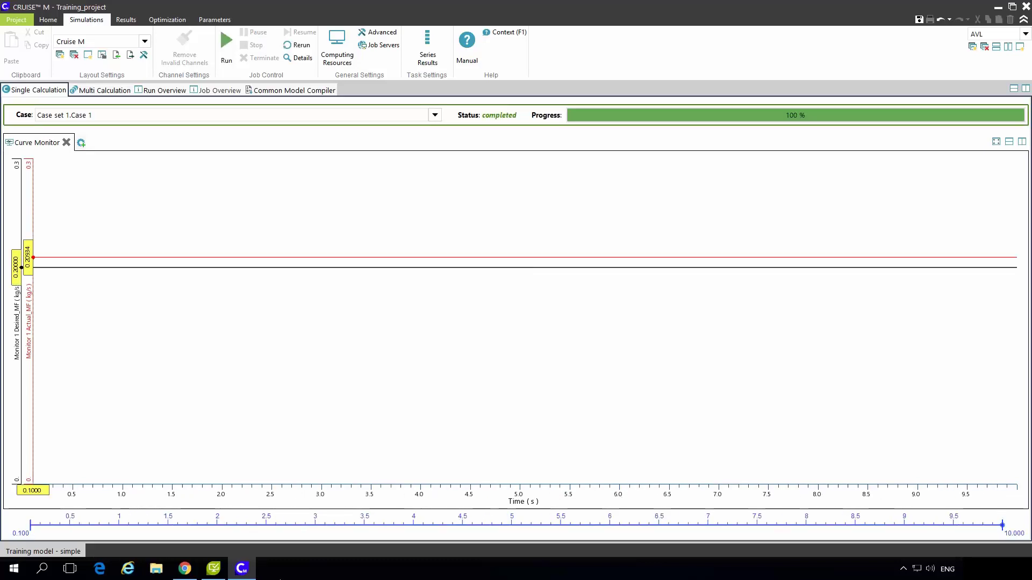
left_click(272, 393)
left_click(48, 20)
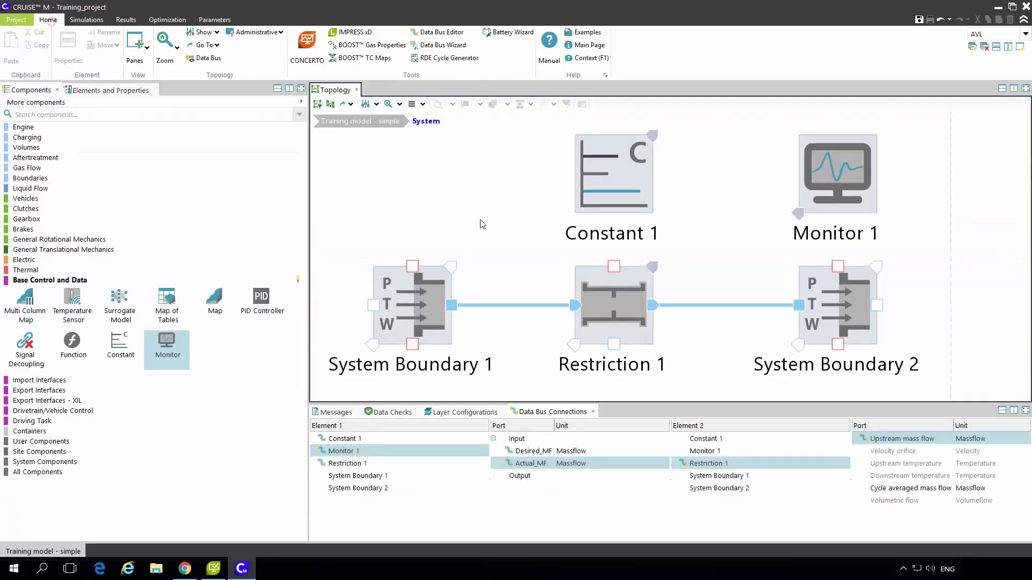
Add an output named FC_A to Monitor 1's data bus definition.
right_click(829, 191)
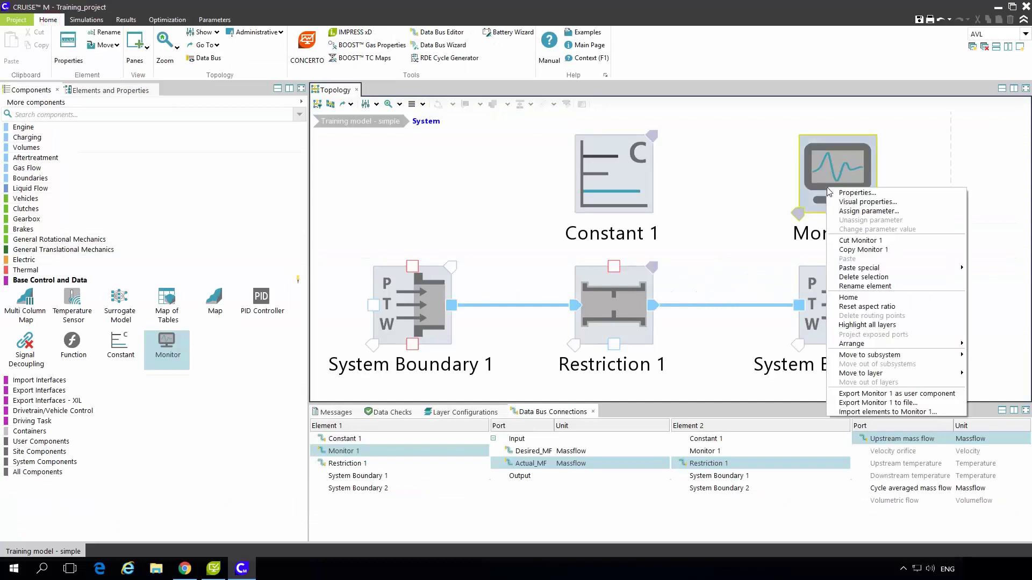
left_click(855, 193)
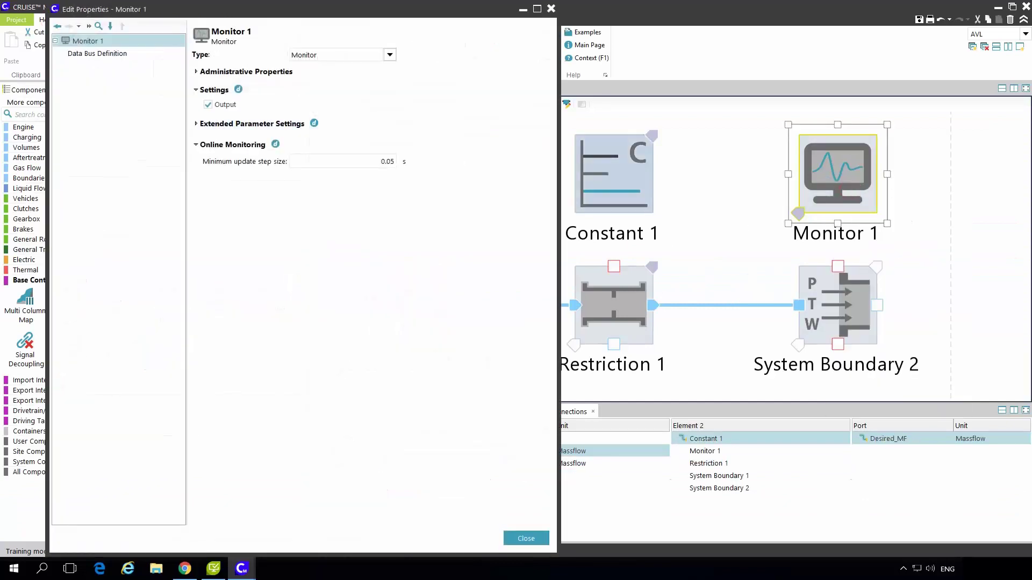
left_click(108, 55)
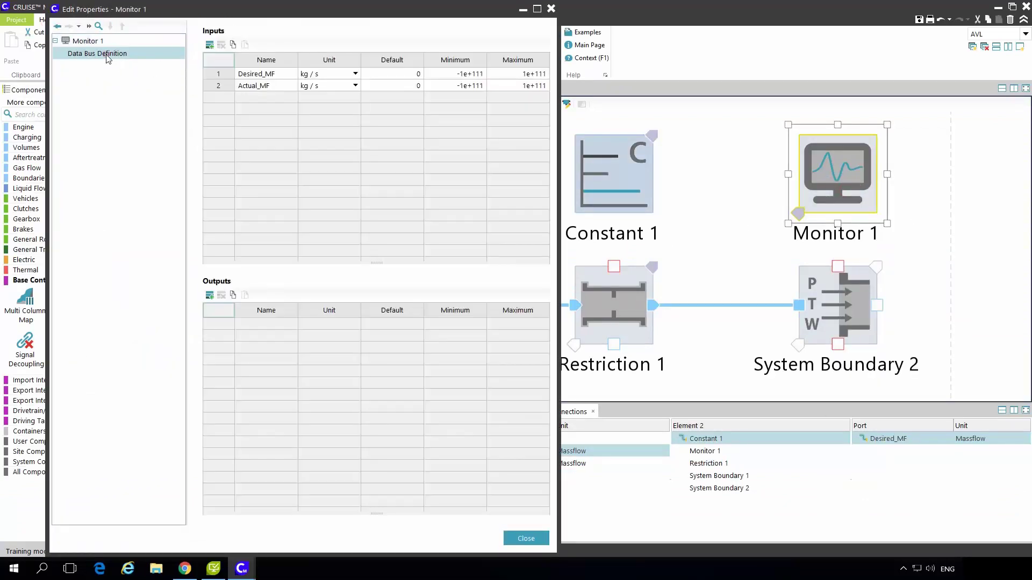
left_click(209, 295)
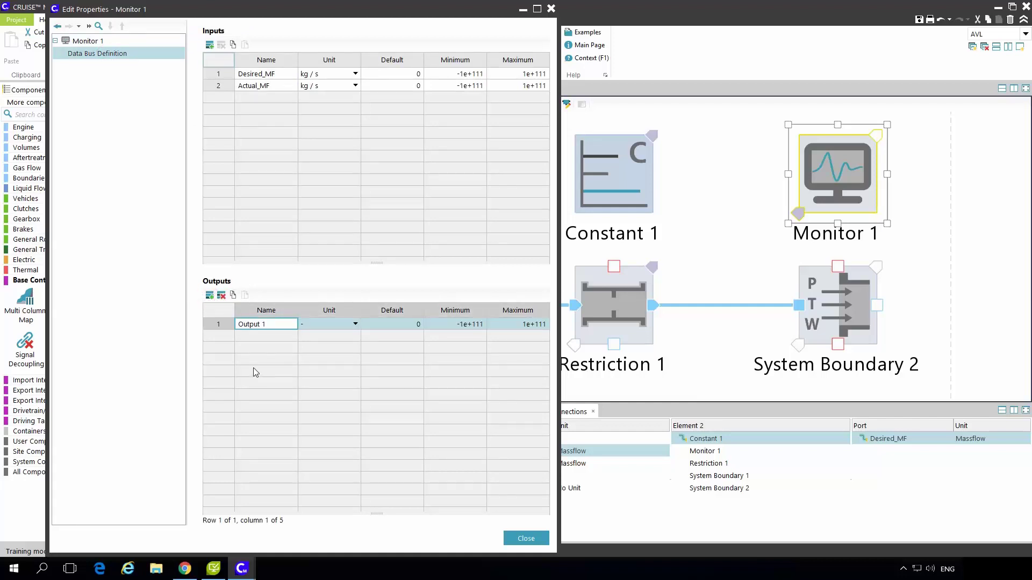
double_click(280, 323)
type("FC_A")
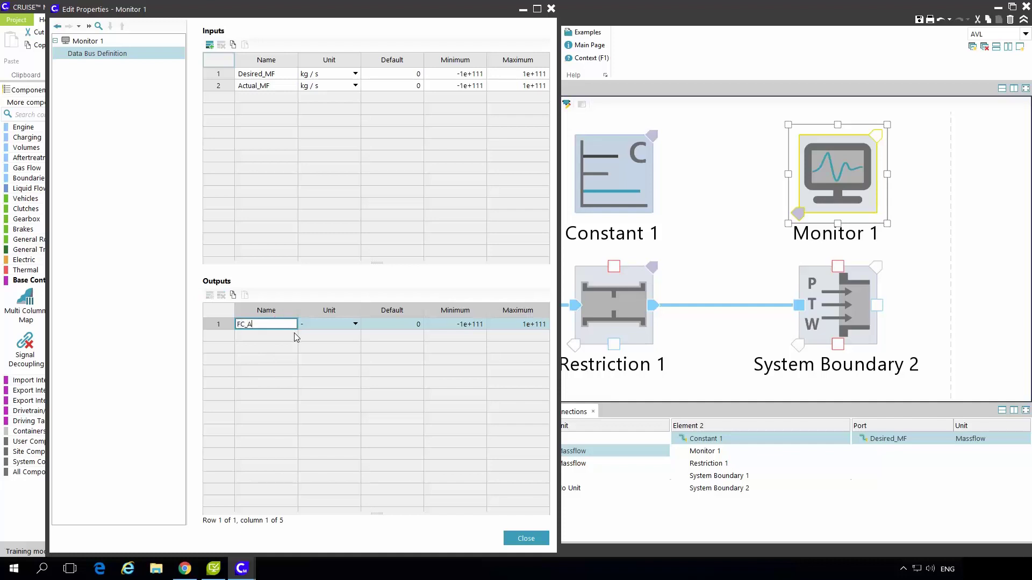
left_click(273, 347)
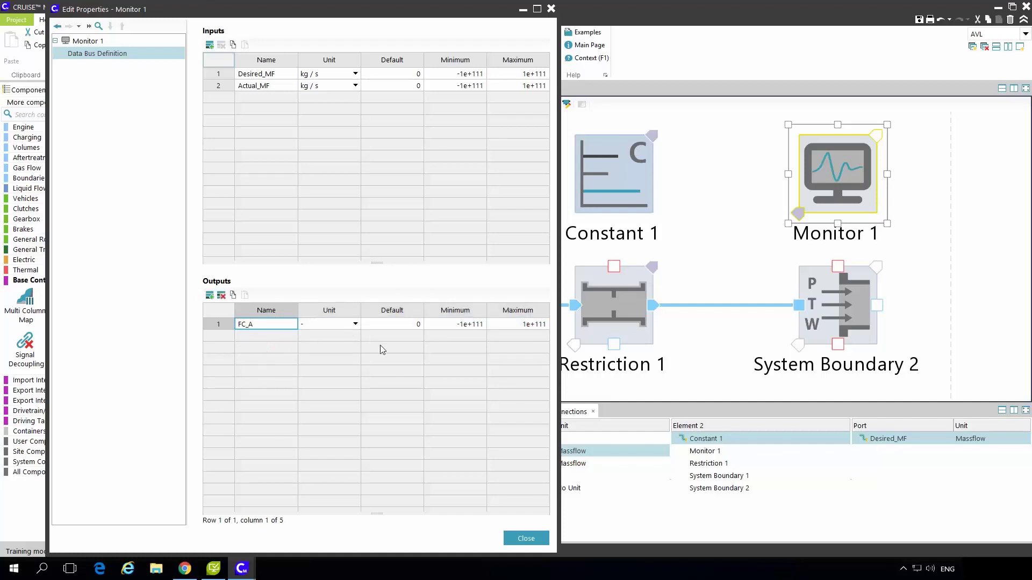
Set the FC_A output's unit to Ratio [-], its minimum to 0 and its maximum to 1, and close Monitor 1's properties.
left_click(355, 324)
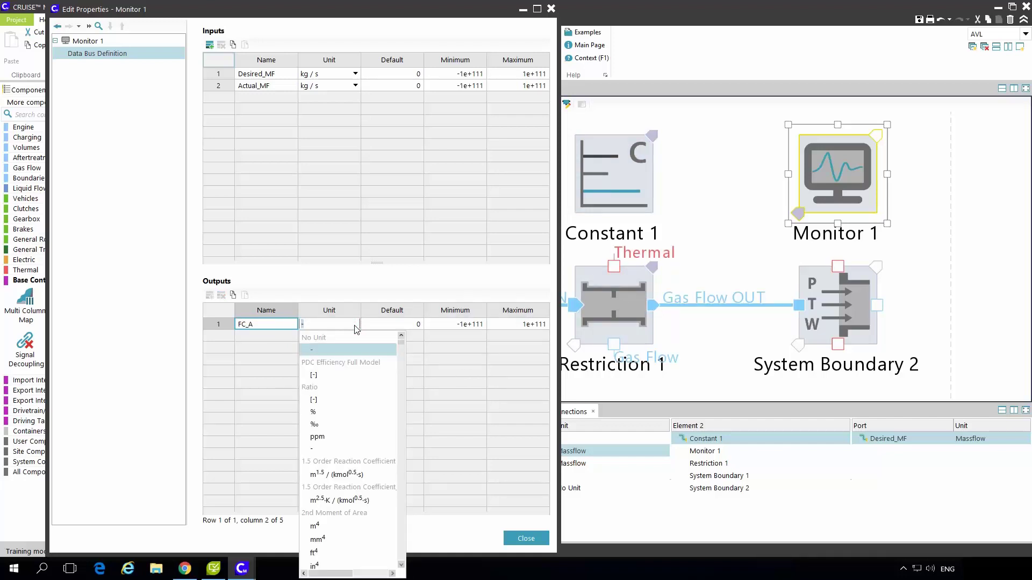
left_click(324, 400)
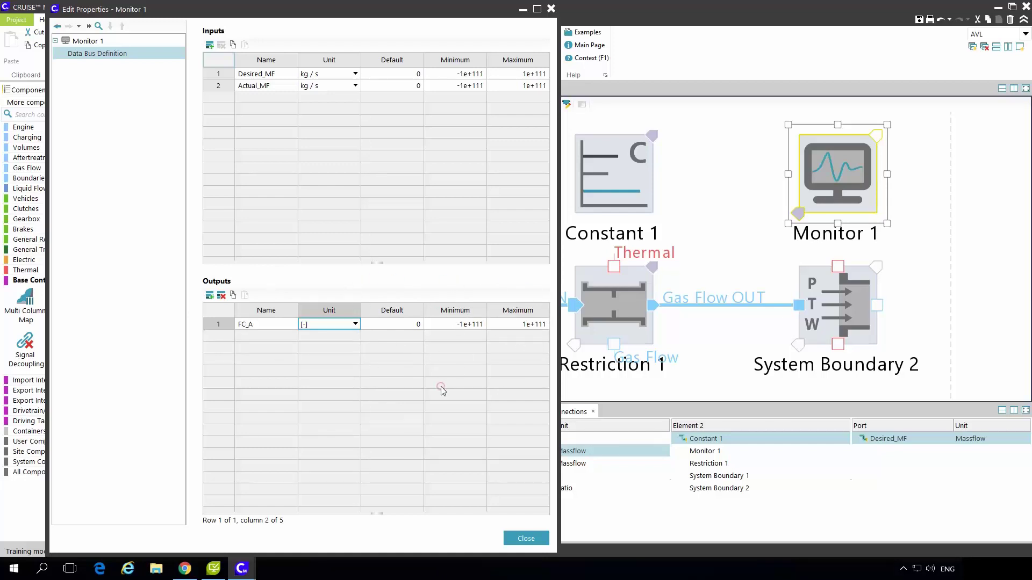
left_click(455, 325)
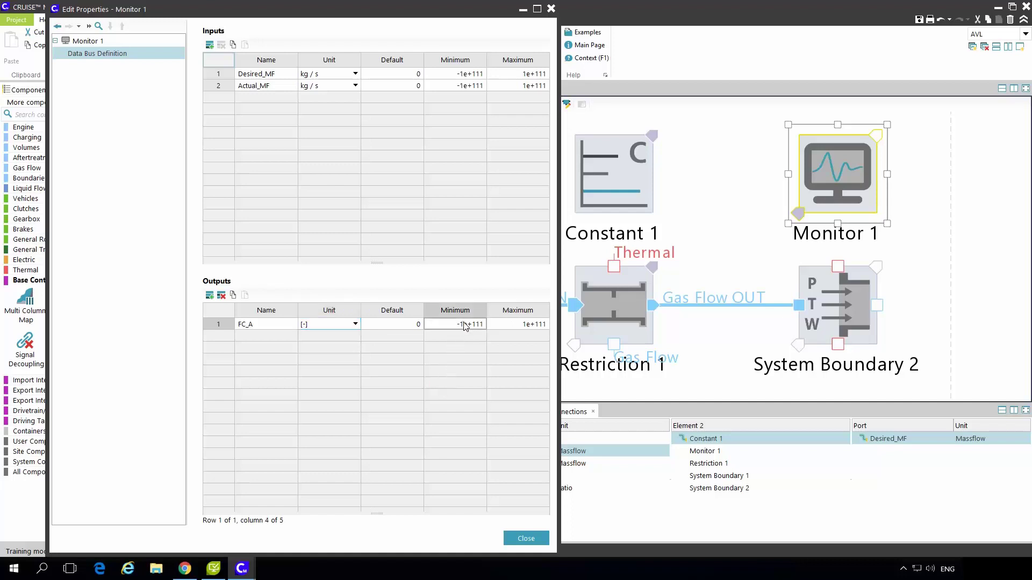
type("0")
key("Tab")
type("1")
key("Tab")
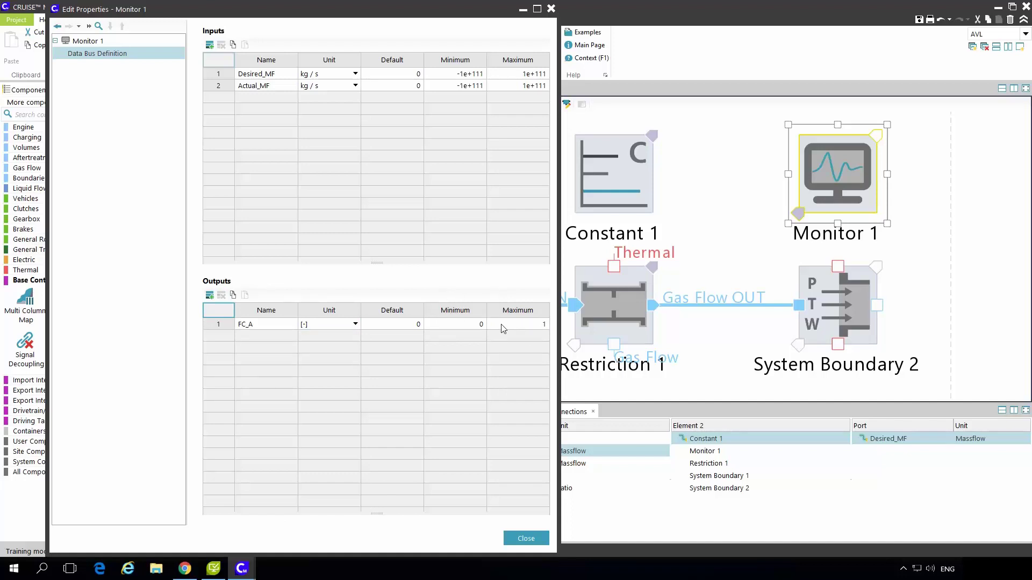
left_click(395, 326)
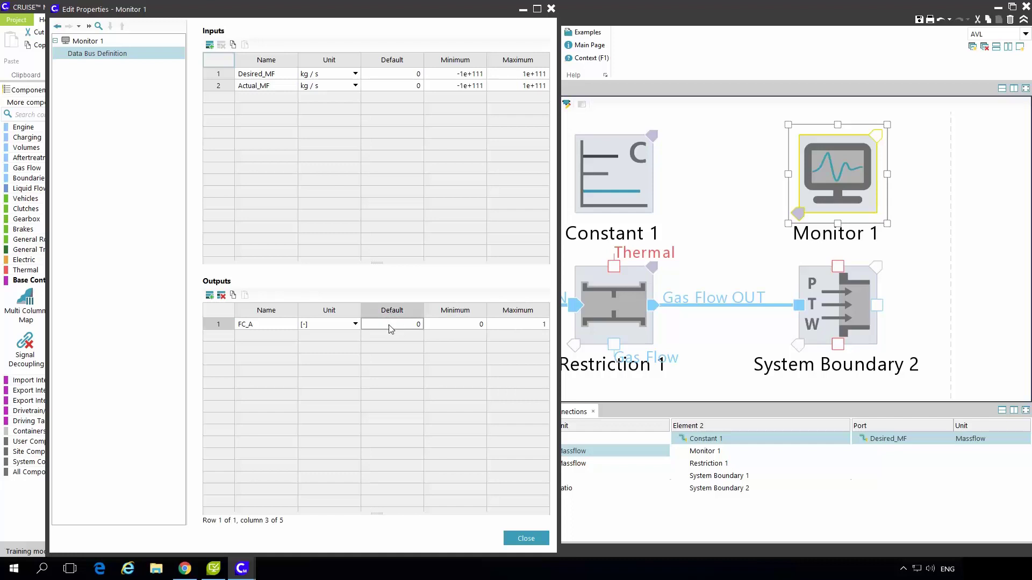
double_click(396, 325)
key("Return")
left_click(526, 539)
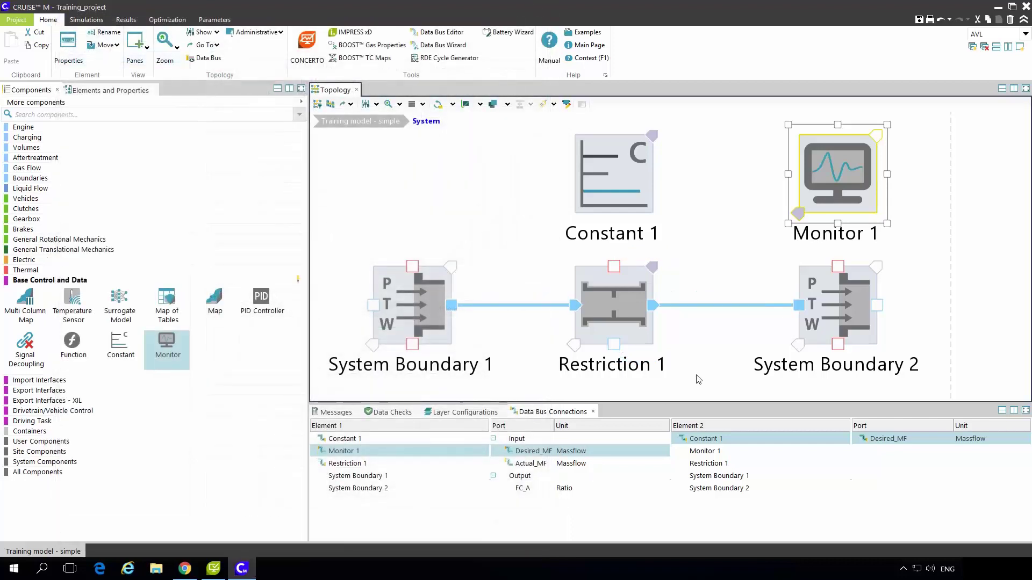
Switch Restriction 1's flow coefficient A from a constant to Data bus input and deselect the element.
left_click(624, 314)
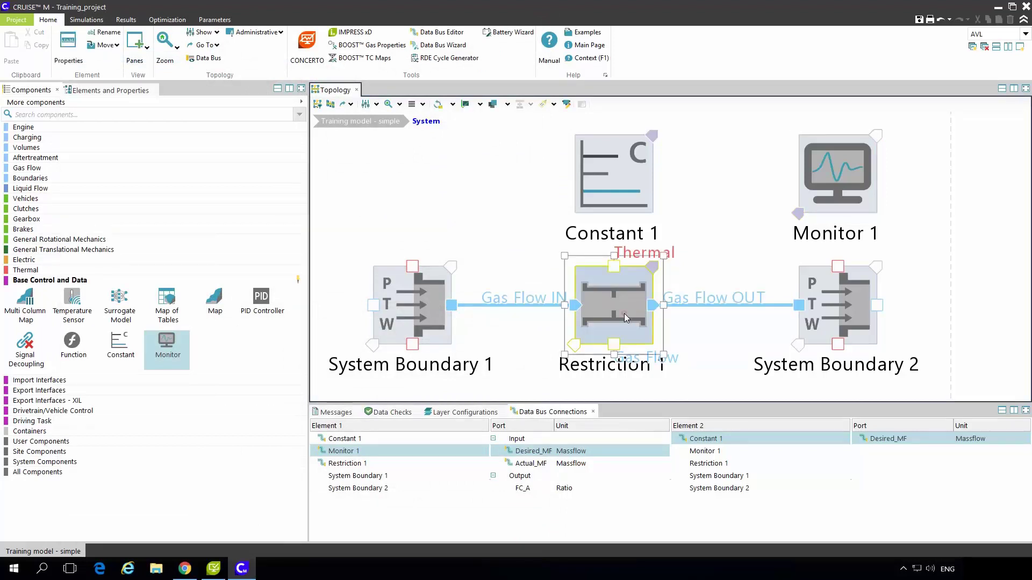
left_click(89, 90)
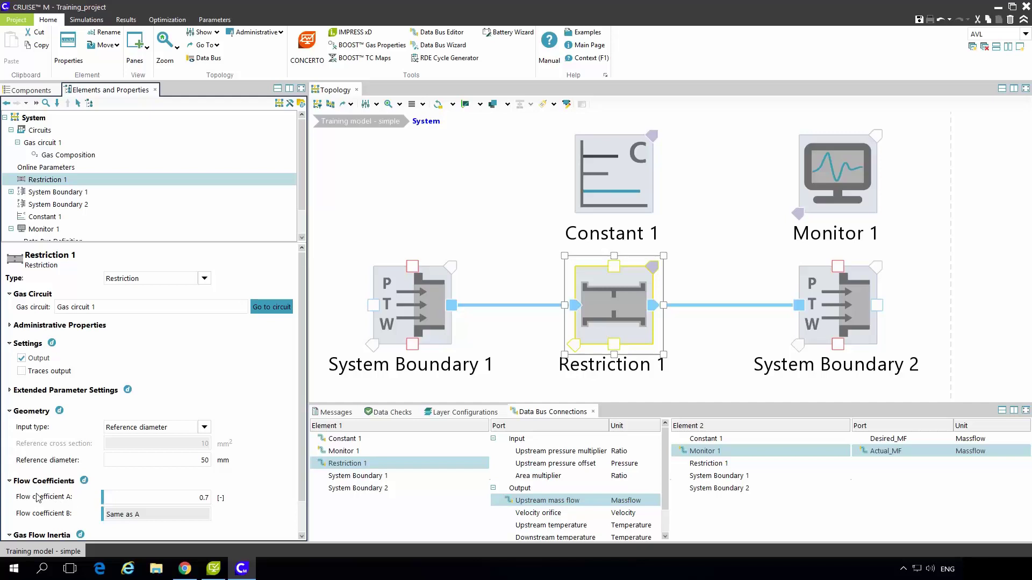
left_click(99, 498)
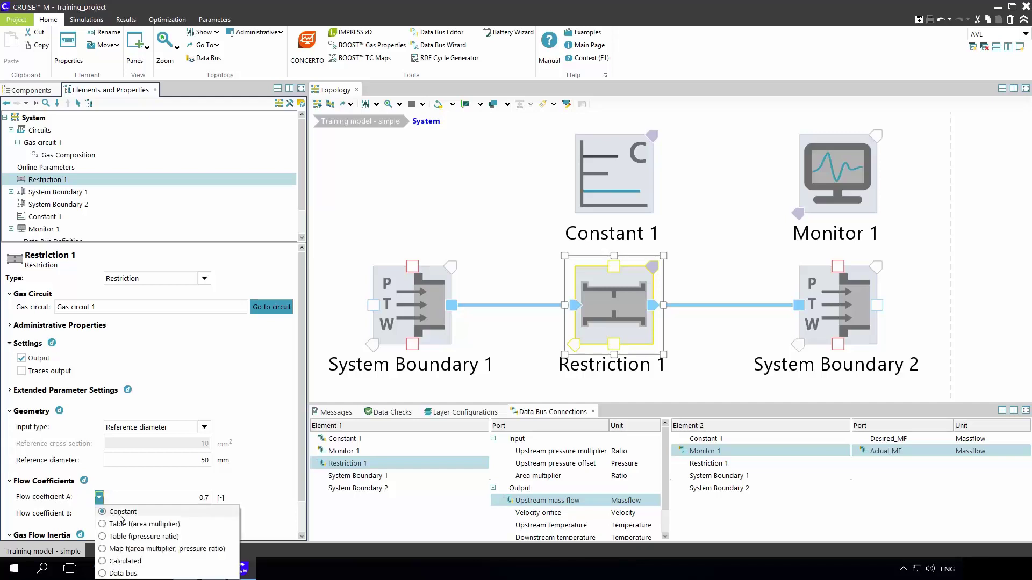
left_click(124, 574)
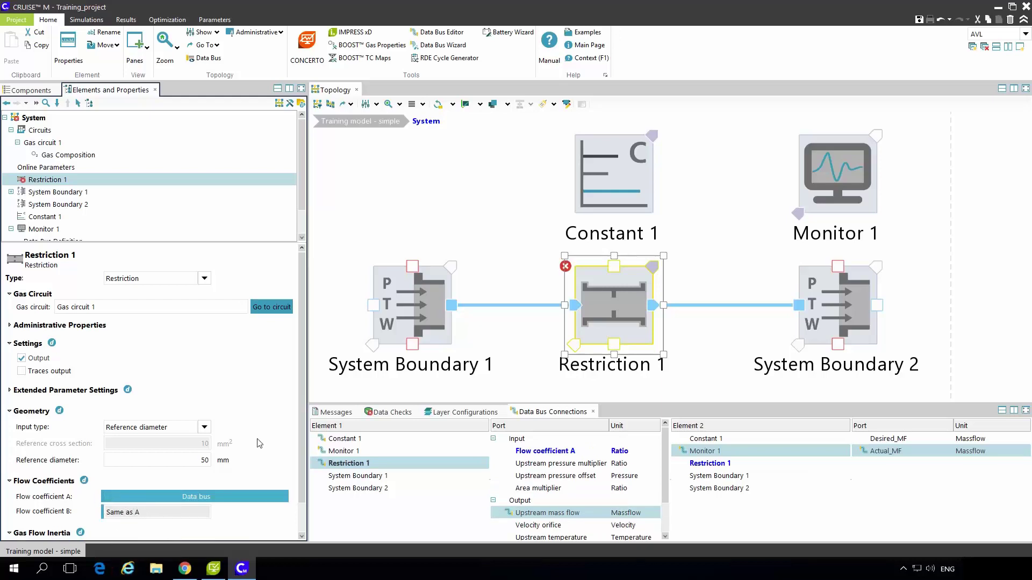
left_click(531, 353)
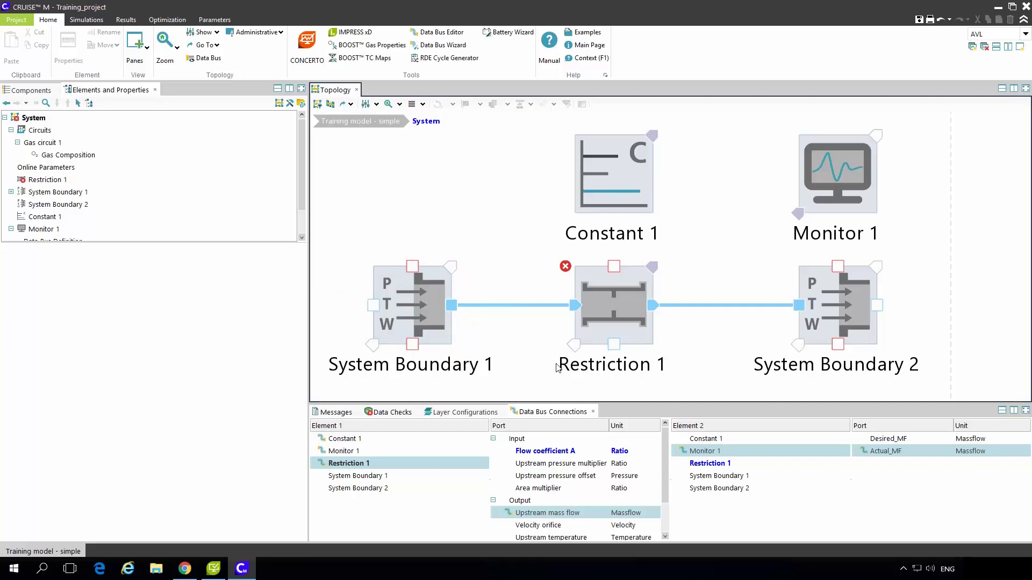
Select Restriction 1's Flow coefficient A port and check the model's data check messages for its error.
left_click(547, 454)
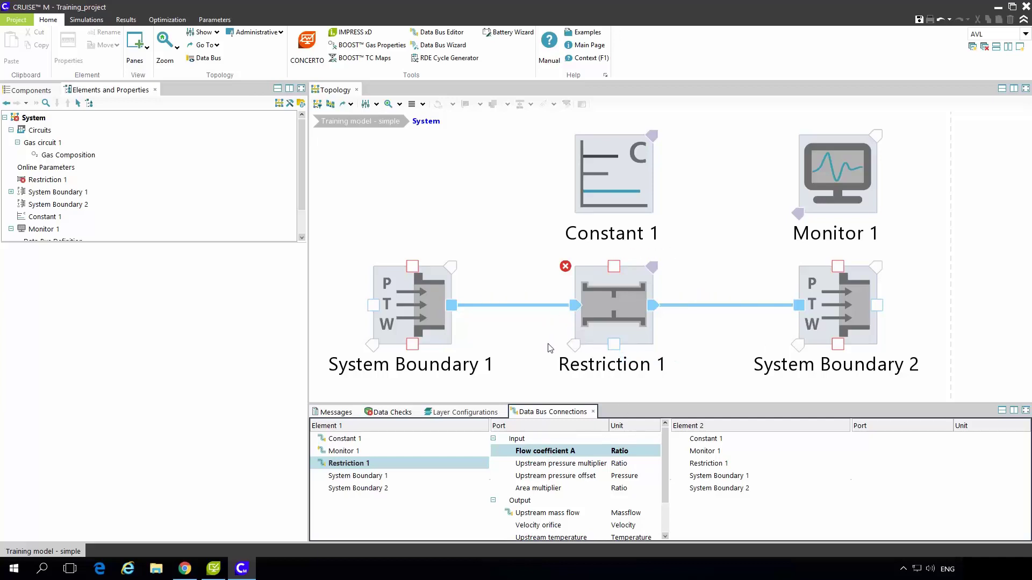
mouse_move(566, 267)
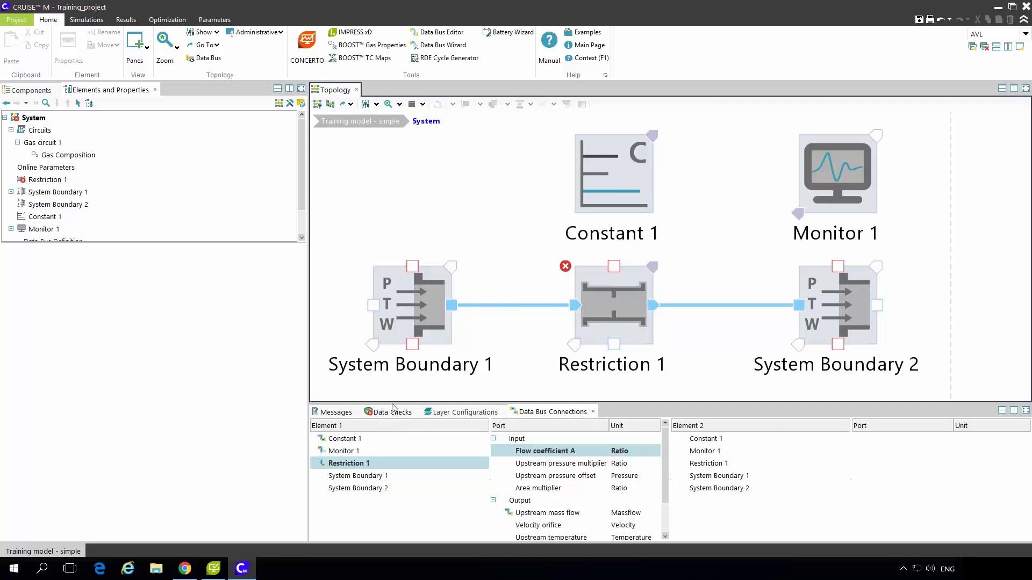
left_click(386, 413)
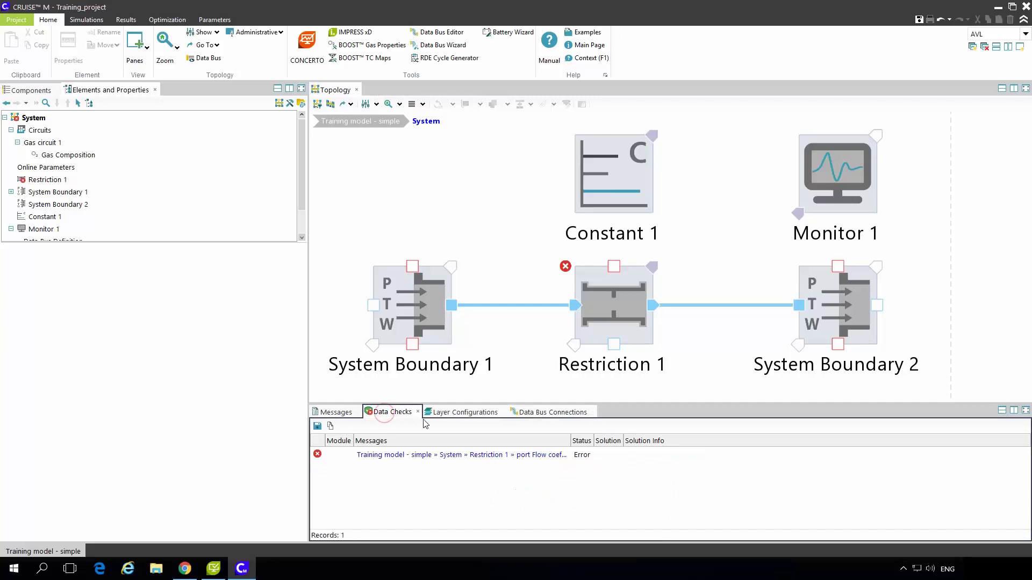
Try a temperature of -300 °C for System Boundary 1, undo it and deselect the element.
left_click(417, 324)
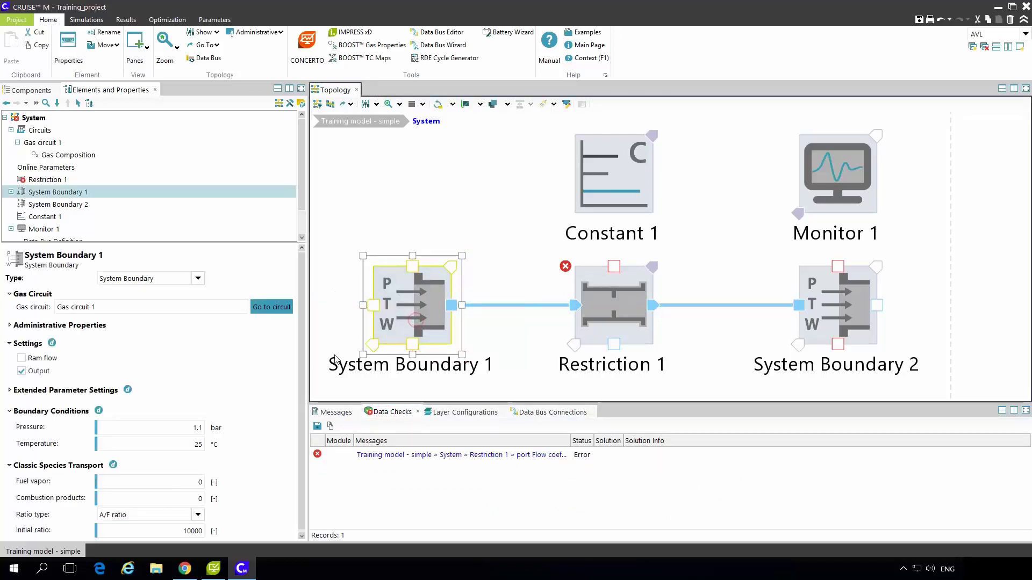
left_click(170, 449)
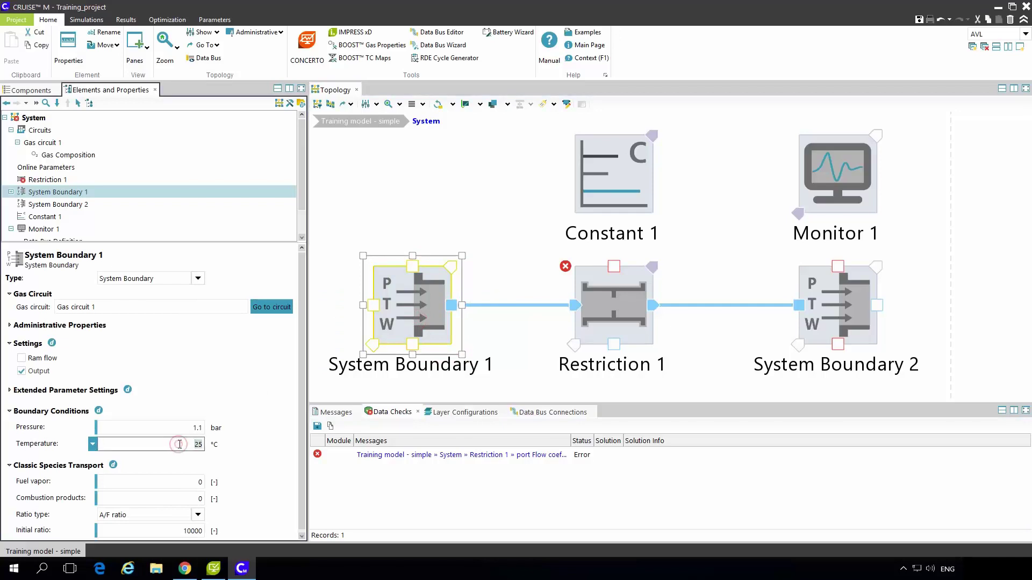
key("BackSpace")
type("-300")
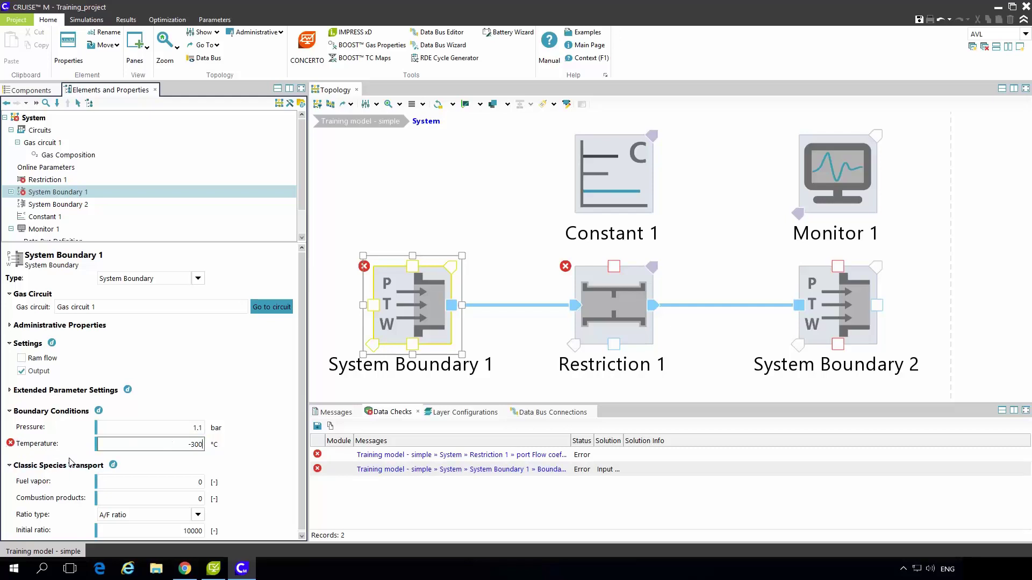
key("ctrl+z")
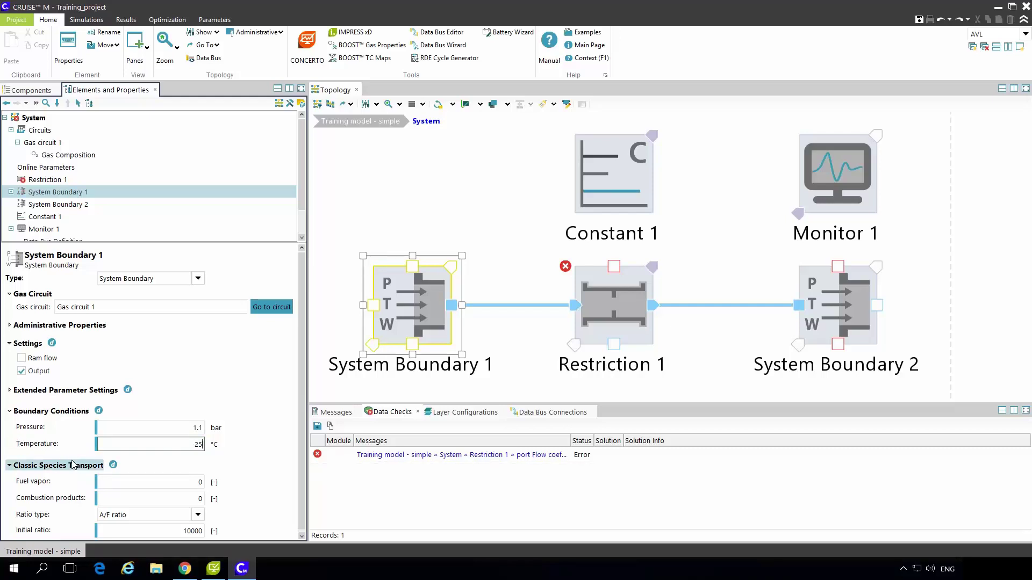
left_click(503, 216)
Widen the data checks' Messages column to read the Restriction 1 error, and follow its link to the Flow coefficient A port.
left_click(389, 412)
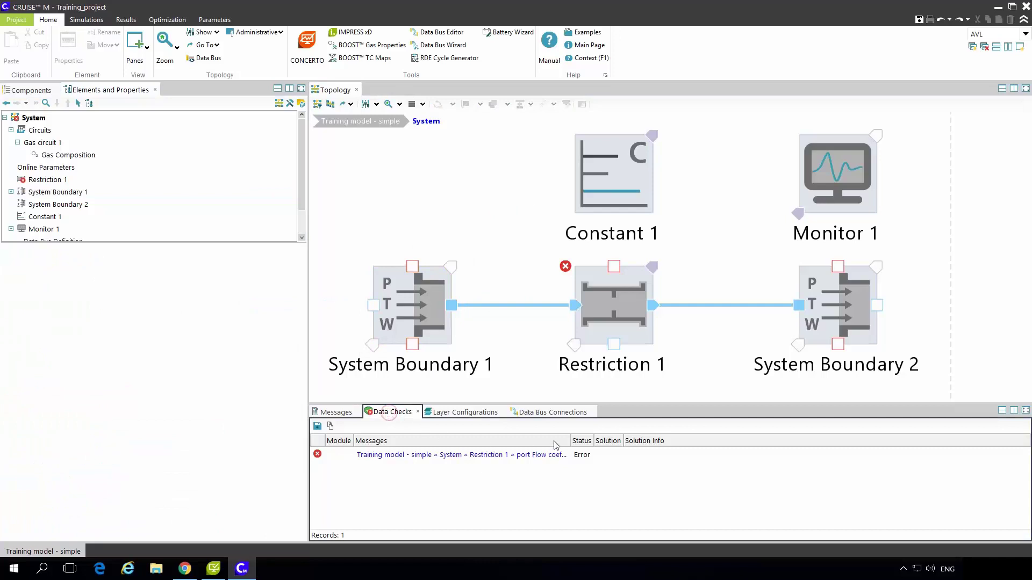
left_click_drag(571, 442, 692, 448)
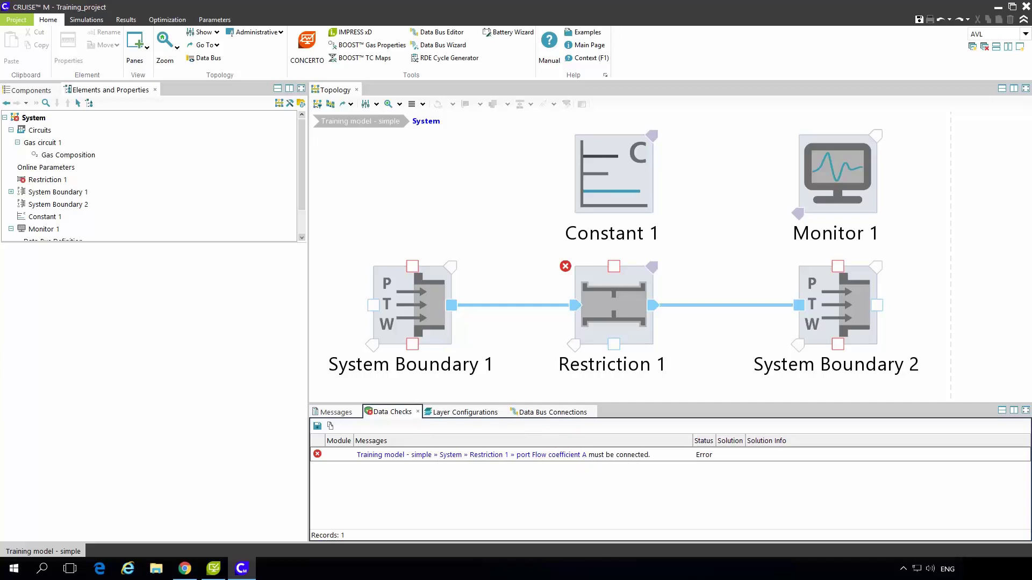
left_click(545, 455)
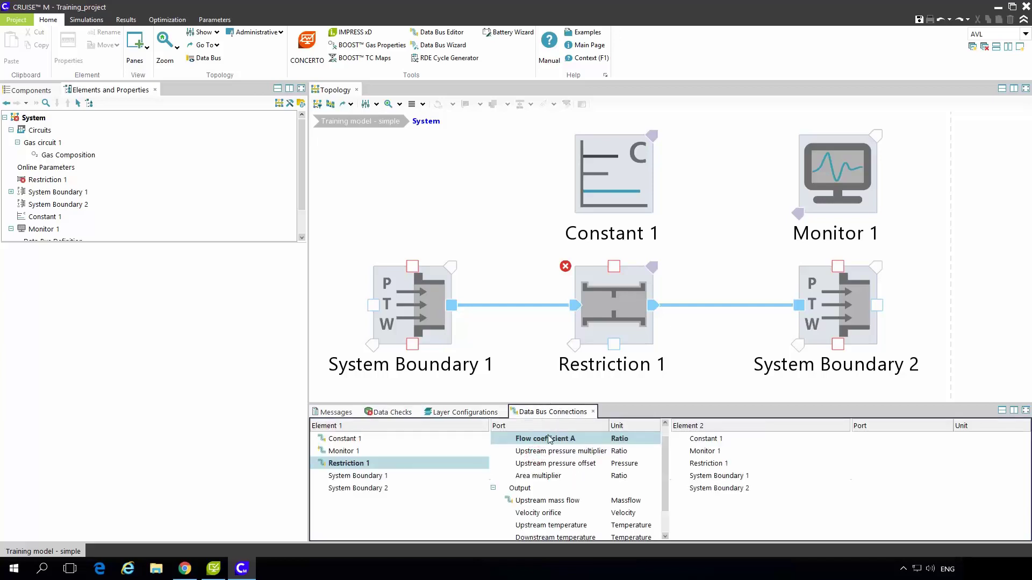
Try to run the simulation for Case set 1.Case 1 and close the solver input messages.
scroll(550, 440, "up", 1)
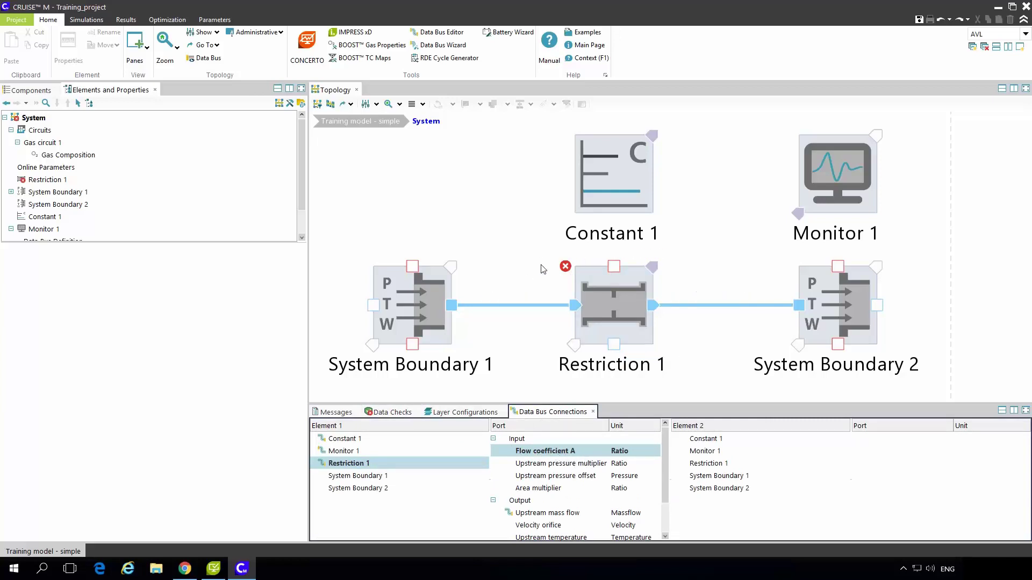
left_click(86, 19)
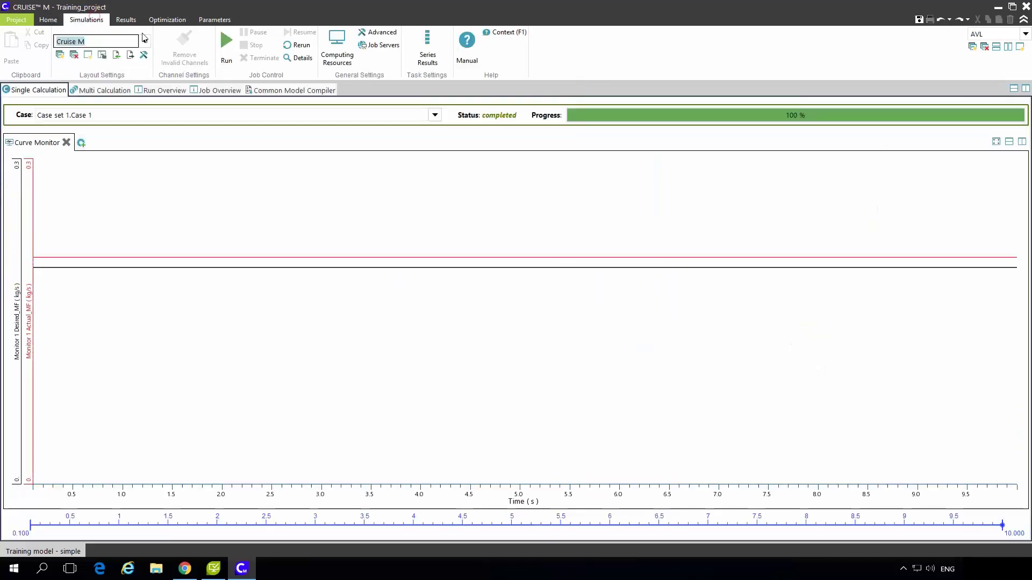
left_click(227, 43)
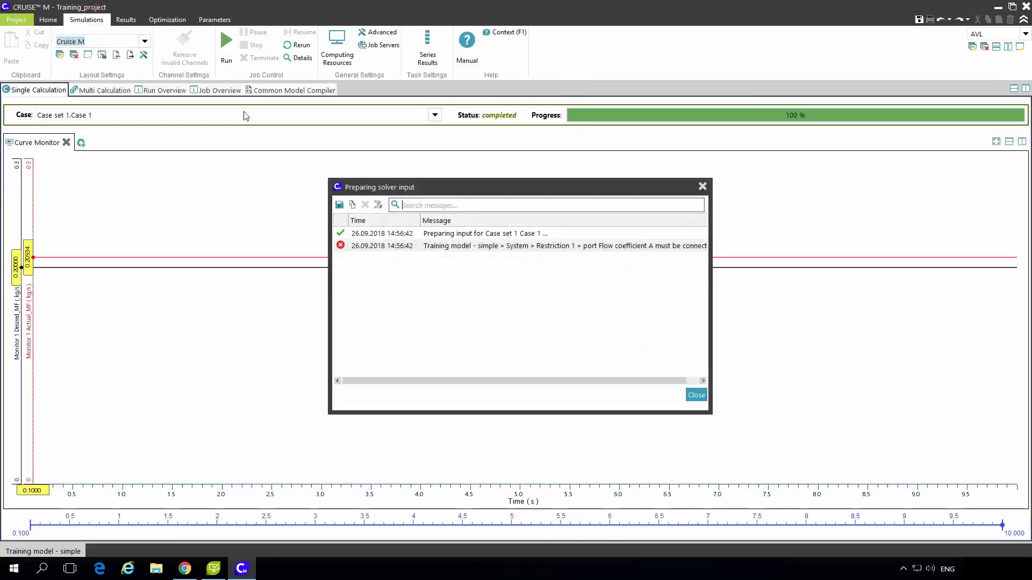
left_click(694, 395)
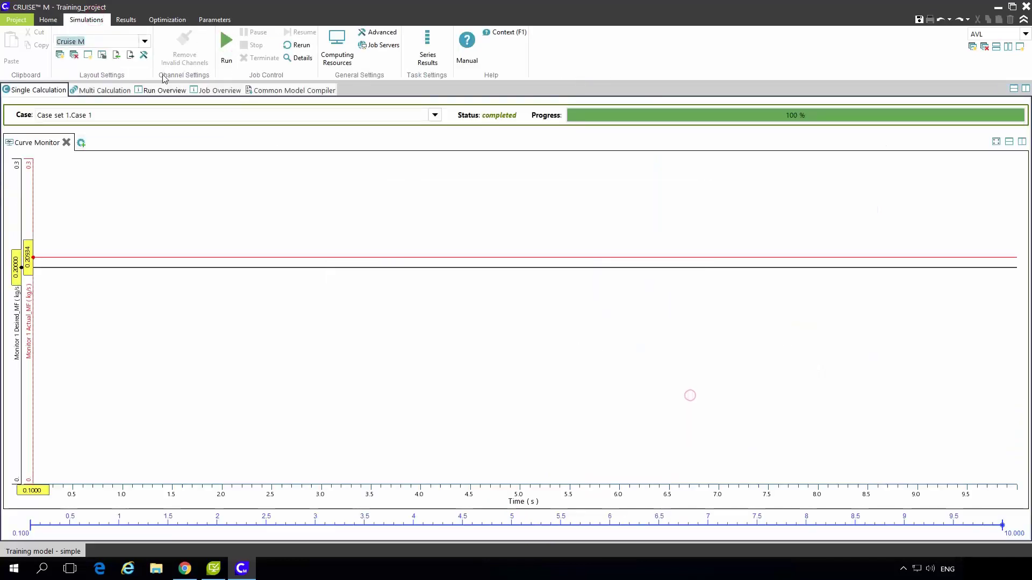
Connect Restriction 1's Flow coefficient A input to Monitor 1's FC_A port on the data bus and run the simulation.
left_click(54, 21)
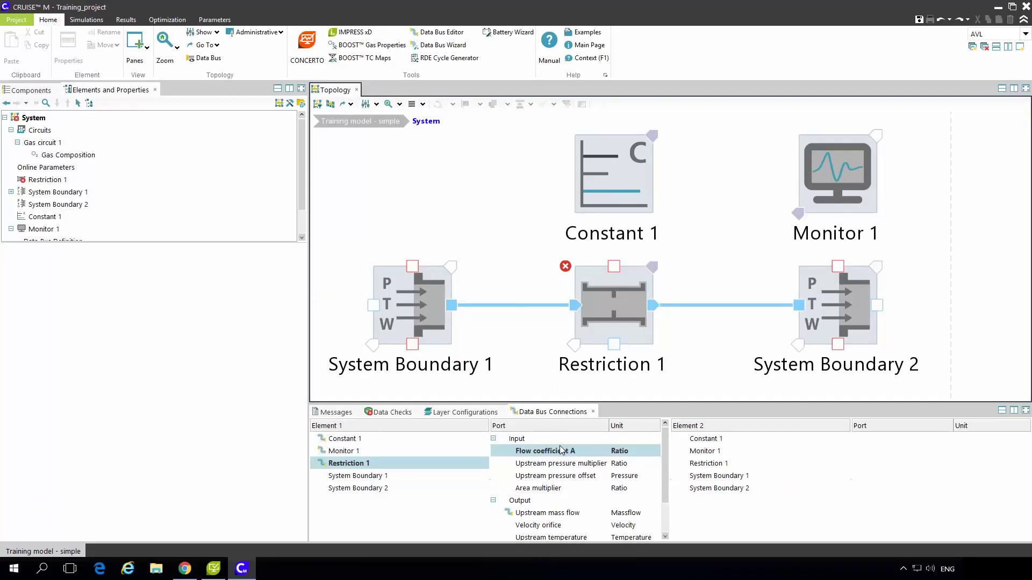
left_click(704, 451)
left_click(874, 440)
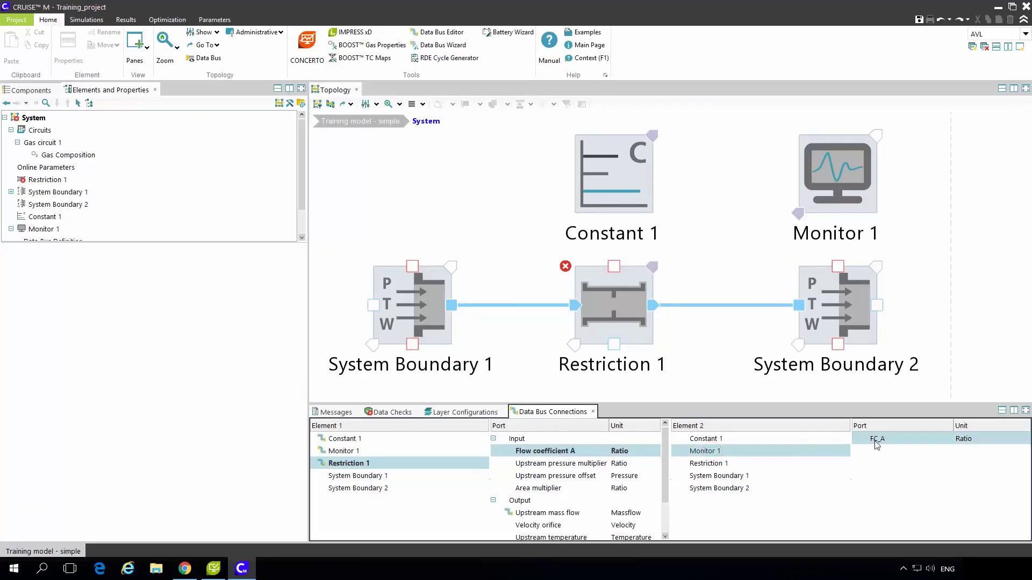
left_click(85, 19)
left_click(227, 46)
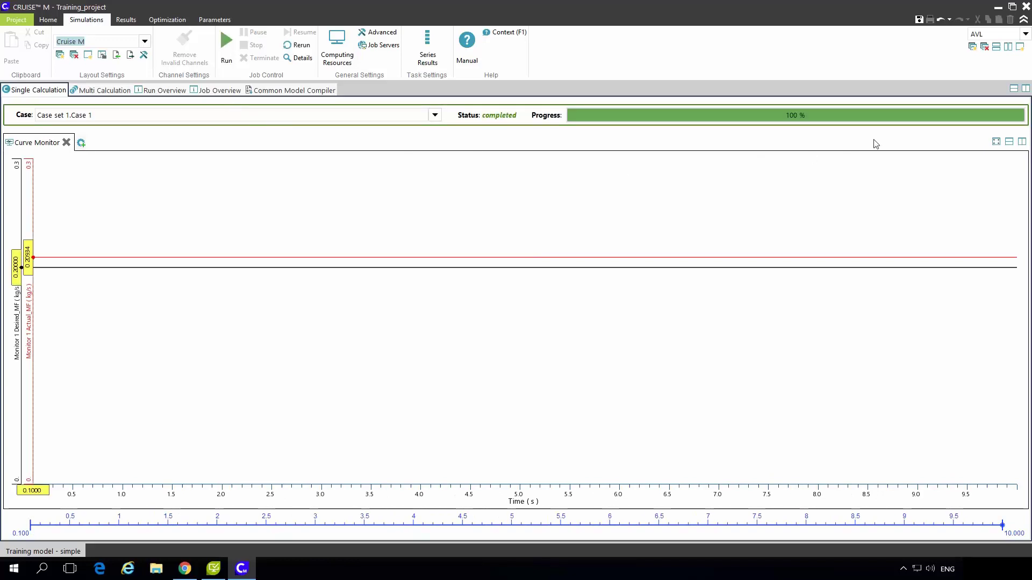
Split the Curve Monitor view side by side, with a narrow Slider view in the new pane.
left_click(1024, 144)
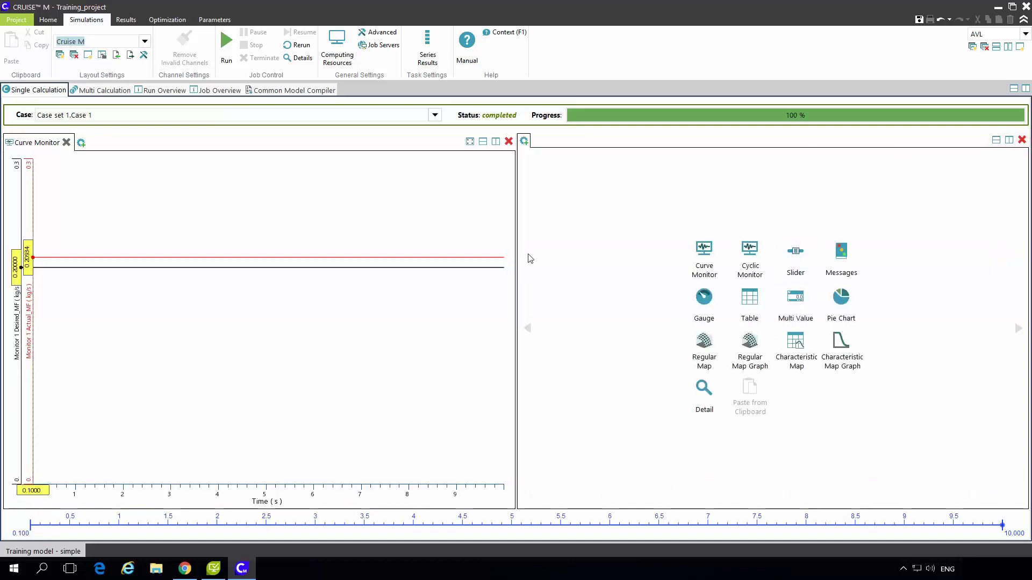
left_click_drag(516, 250, 908, 280)
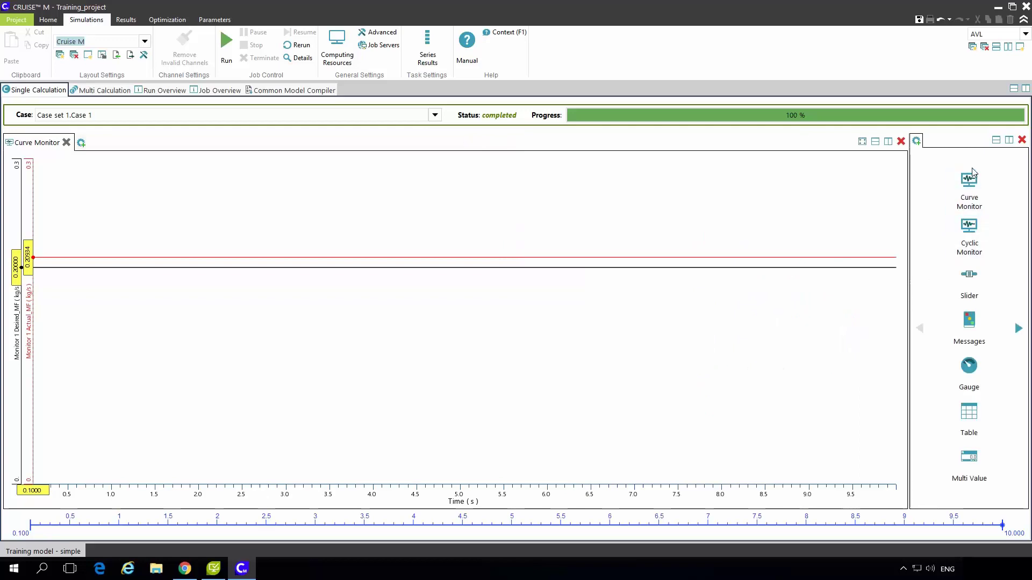
left_click(969, 274)
Assign the Monitor 1 FC_A channel to the Slider view and close its channel selection.
double_click(950, 295)
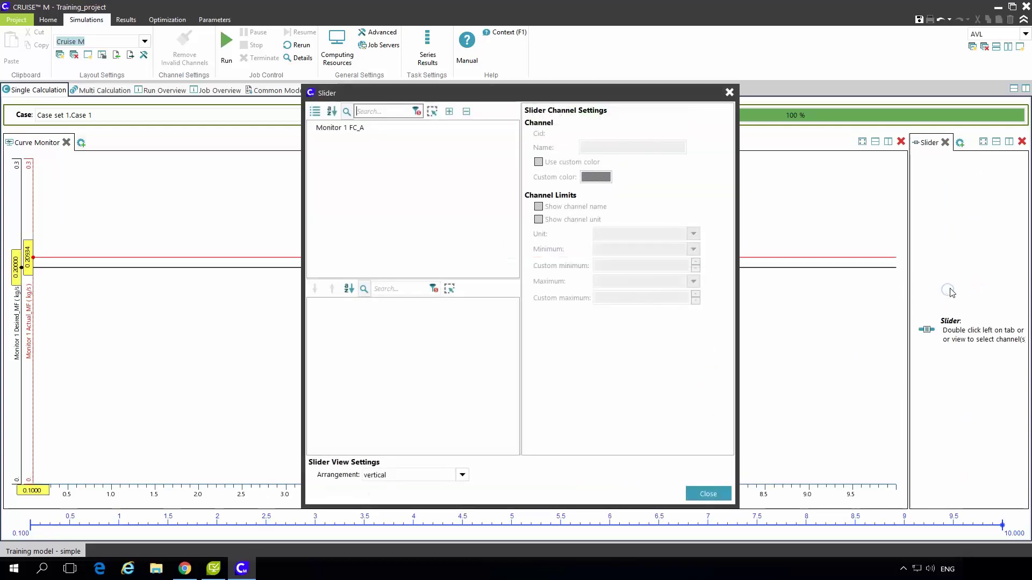
left_click(343, 132)
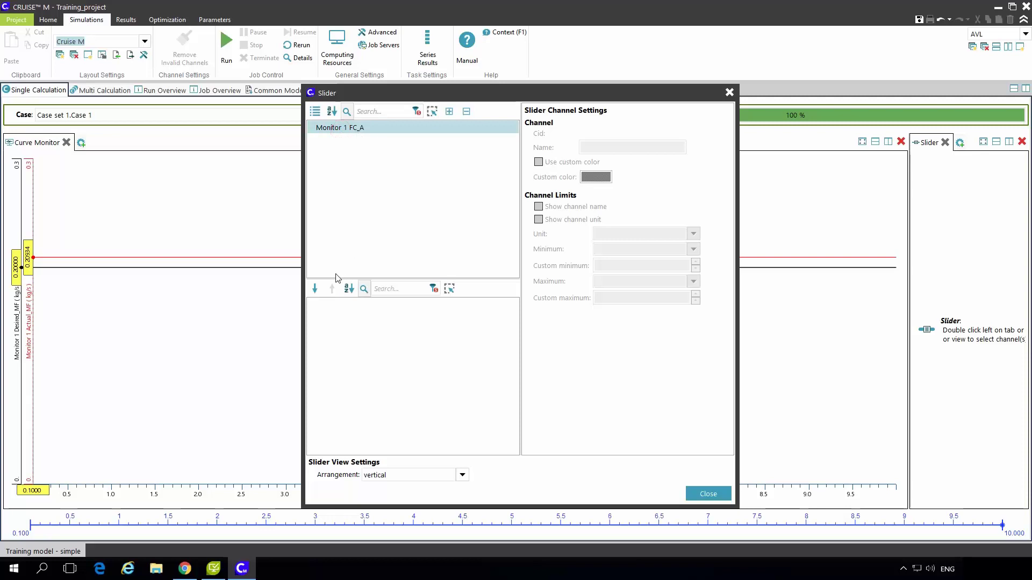
left_click(316, 289)
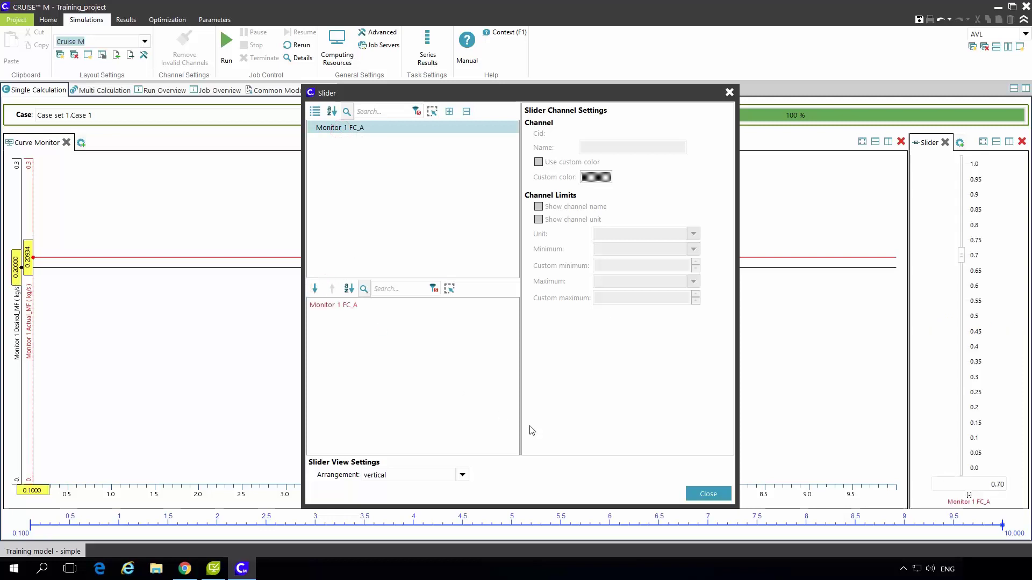
left_click(702, 494)
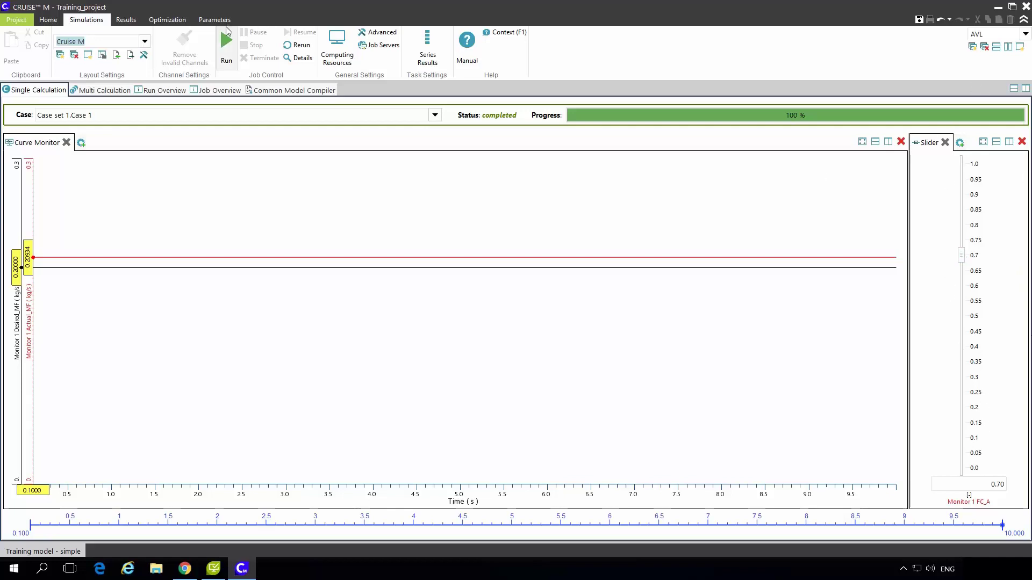
Run the simulation and try to lower the Monitor 1 FC_A slider.
left_click(226, 43)
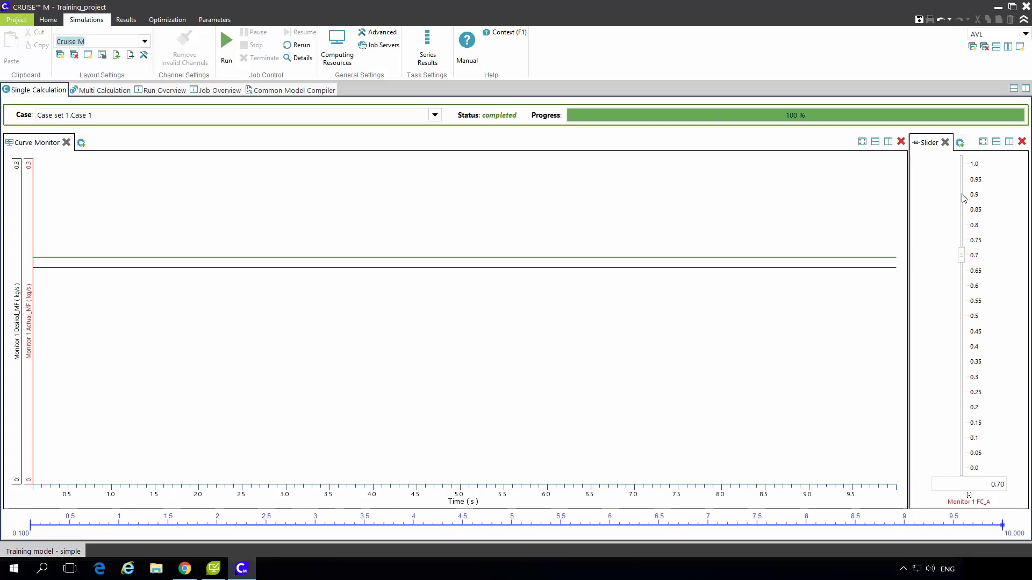
mouse_move(962, 253)
left_mouse_down()
mouse_move(964, 340)
mouse_move(964, 260)
left_mouse_up()
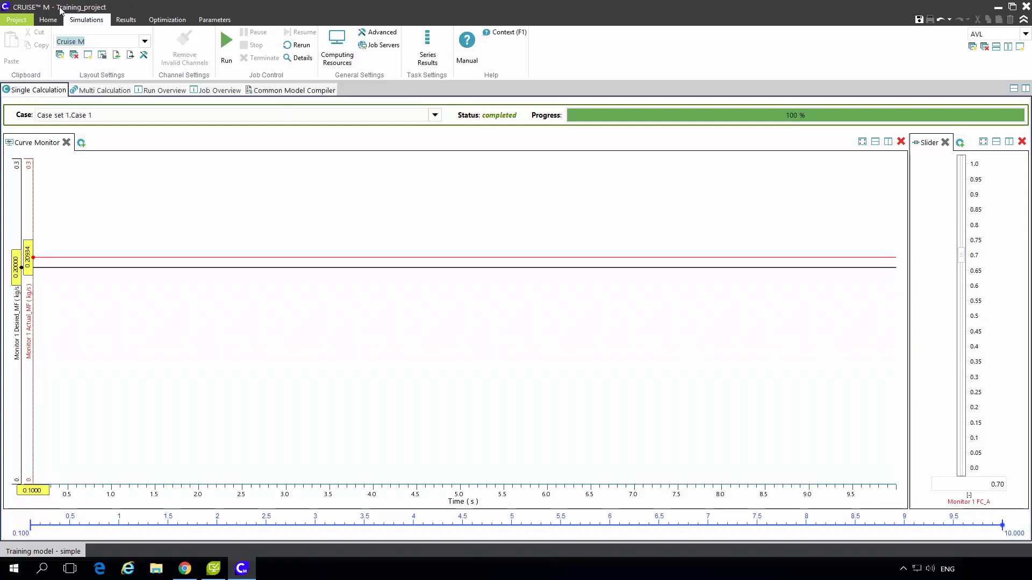
Set the simulation end time in the model's Settings to Infinite.
left_click(49, 21)
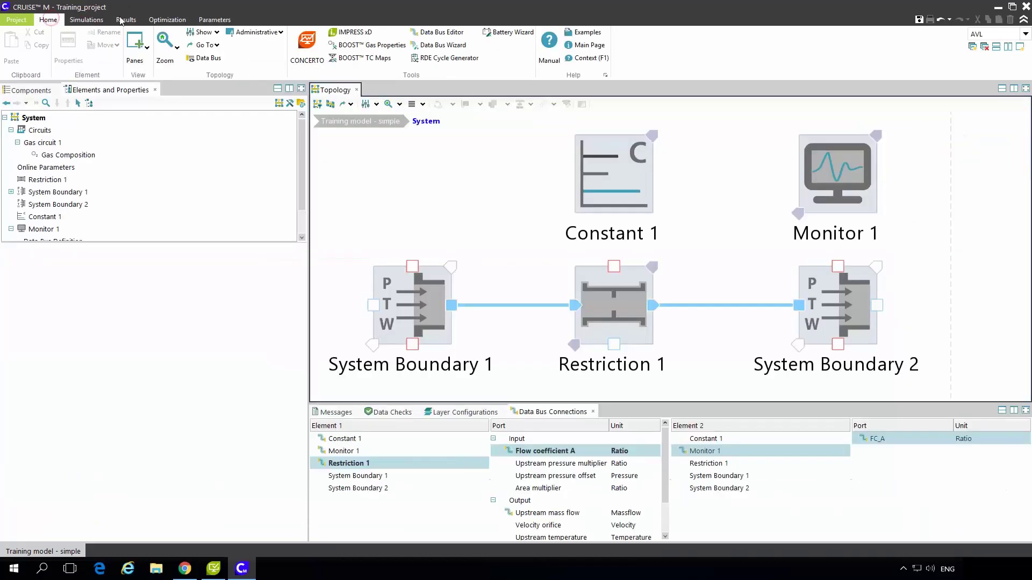
left_click(4, 118)
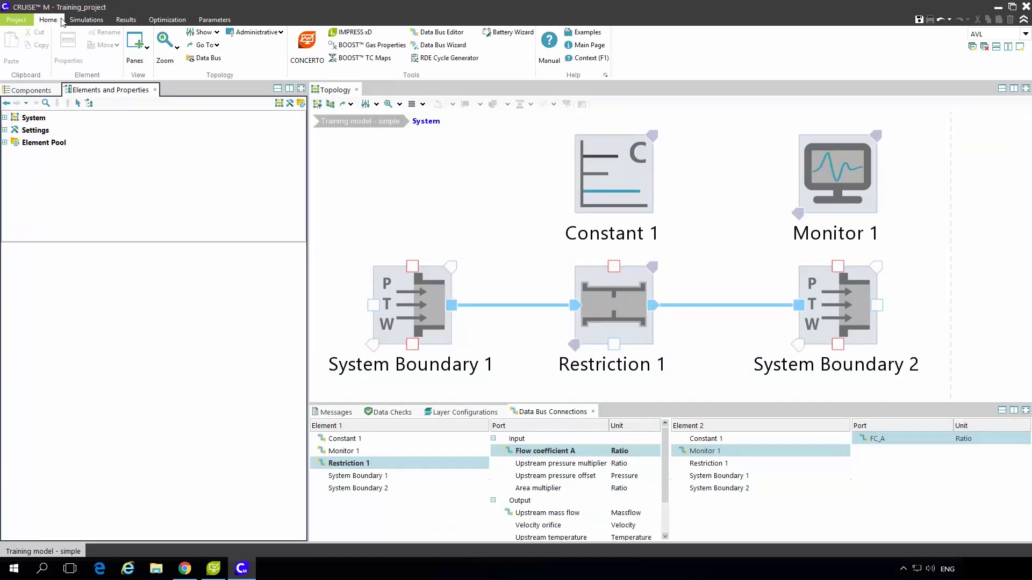
left_click(5, 130)
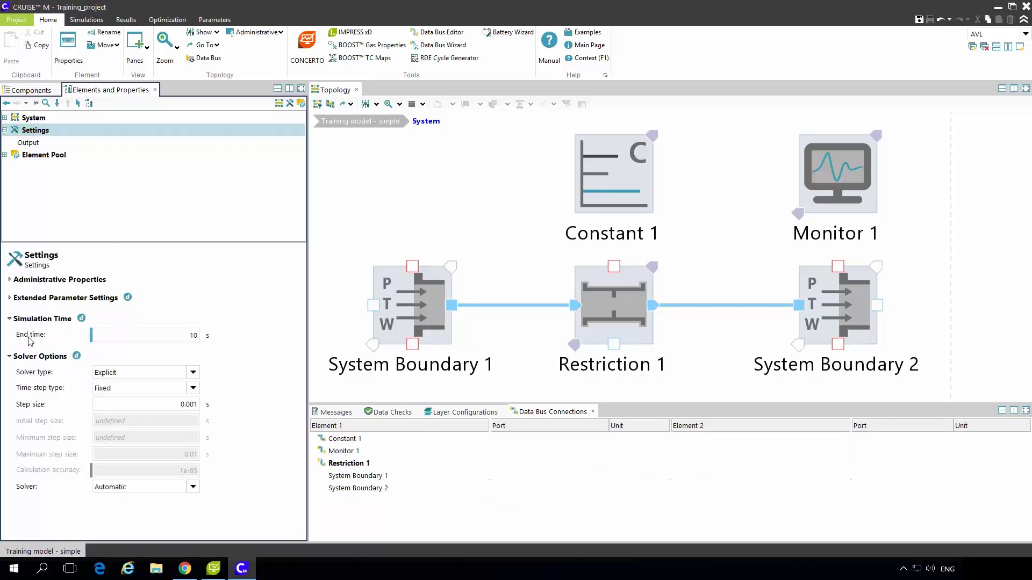
left_click(87, 336)
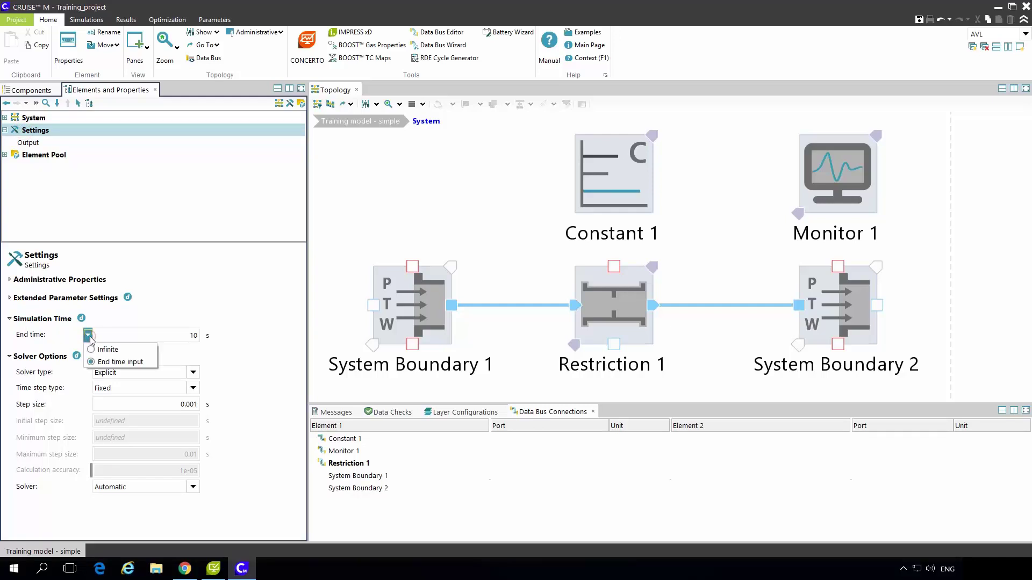
left_click(102, 350)
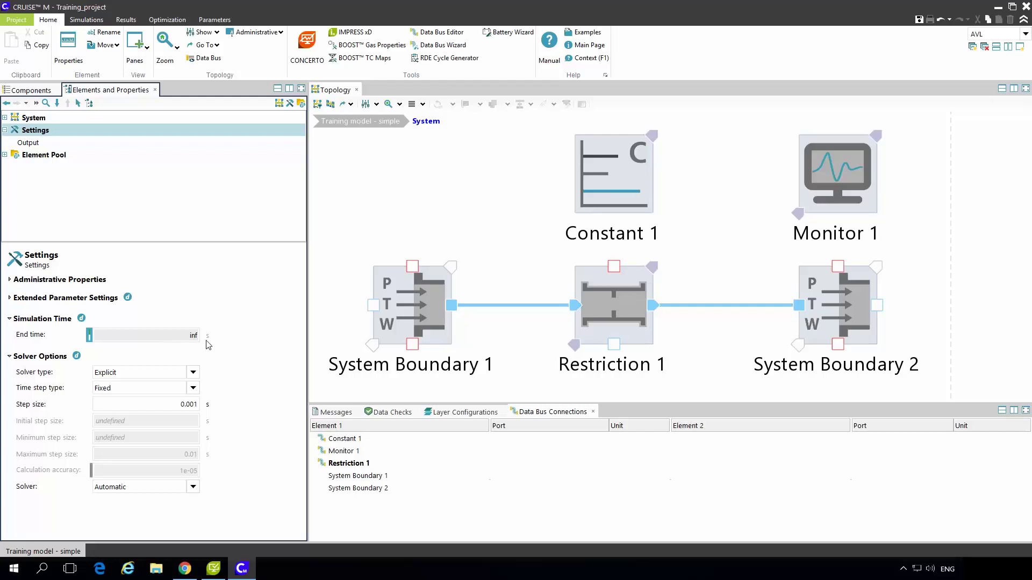
Run the simulation, adjusting the Monitor 1 FC_A slider to 0.67 during the run, and stop it before returning to the topology.
left_click(94, 21)
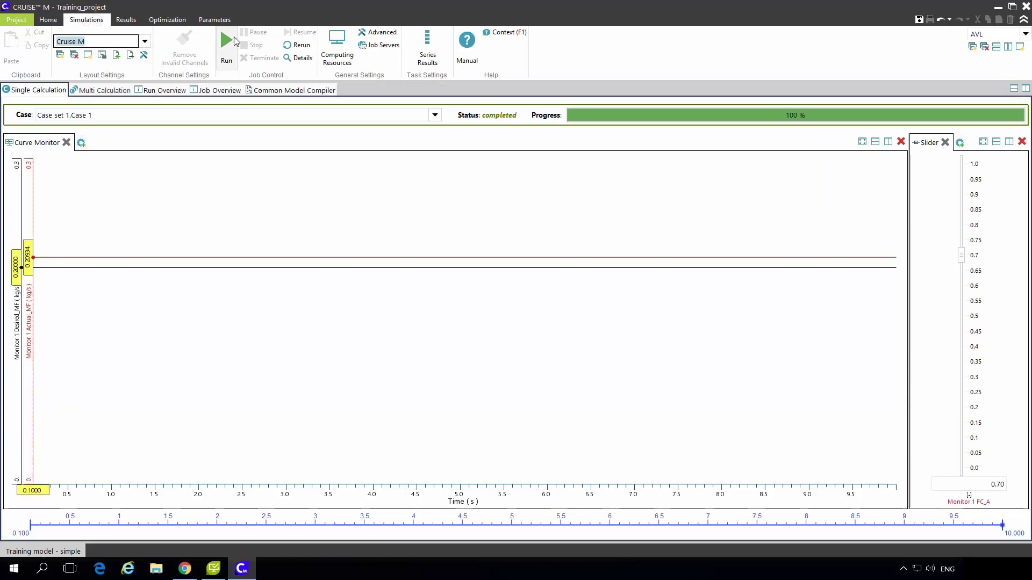
left_click(233, 39)
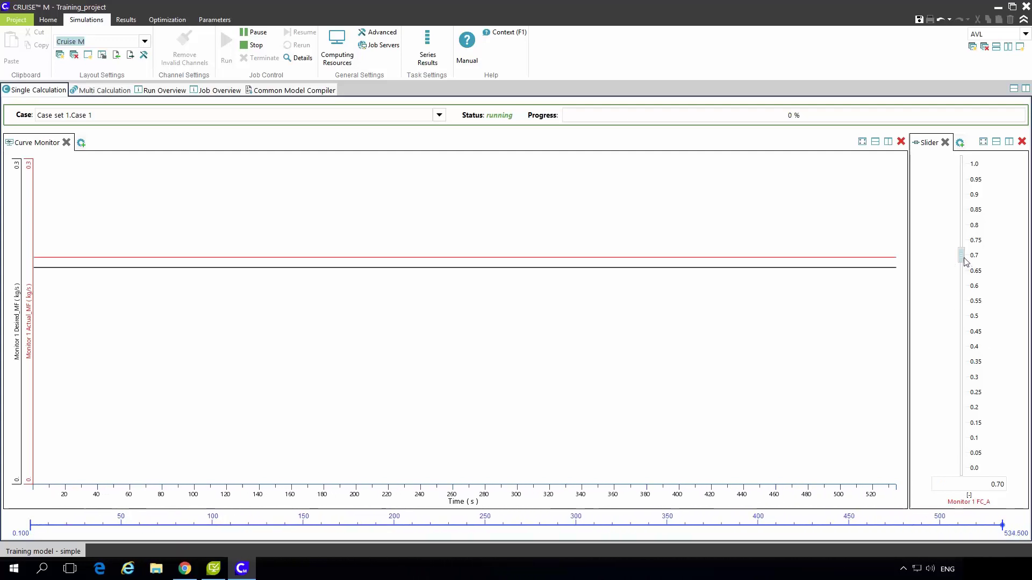
mouse_move(965, 262)
left_mouse_down()
mouse_move(963, 168)
mouse_move(961, 408)
mouse_move(966, 269)
left_mouse_up()
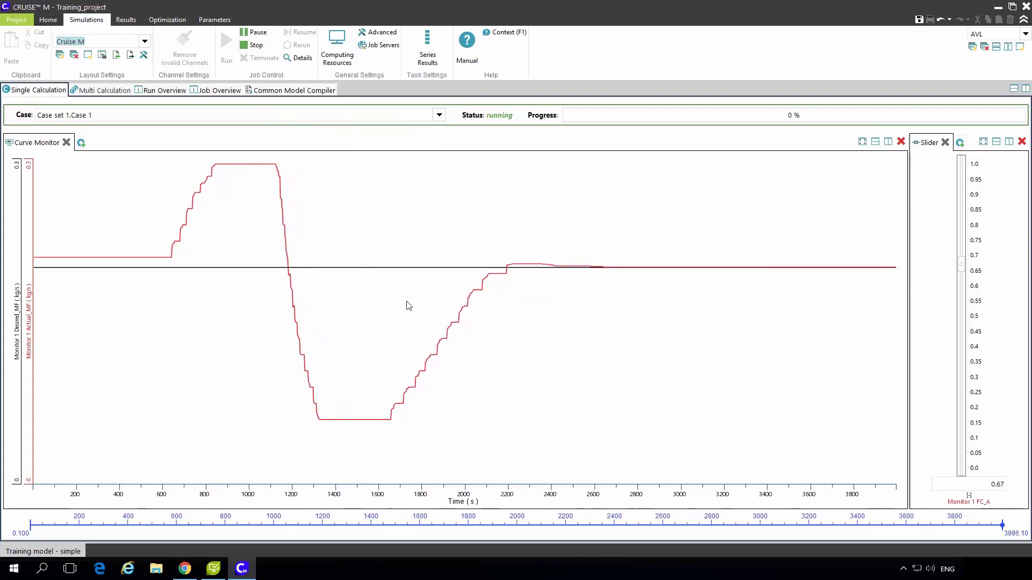
left_click(250, 47)
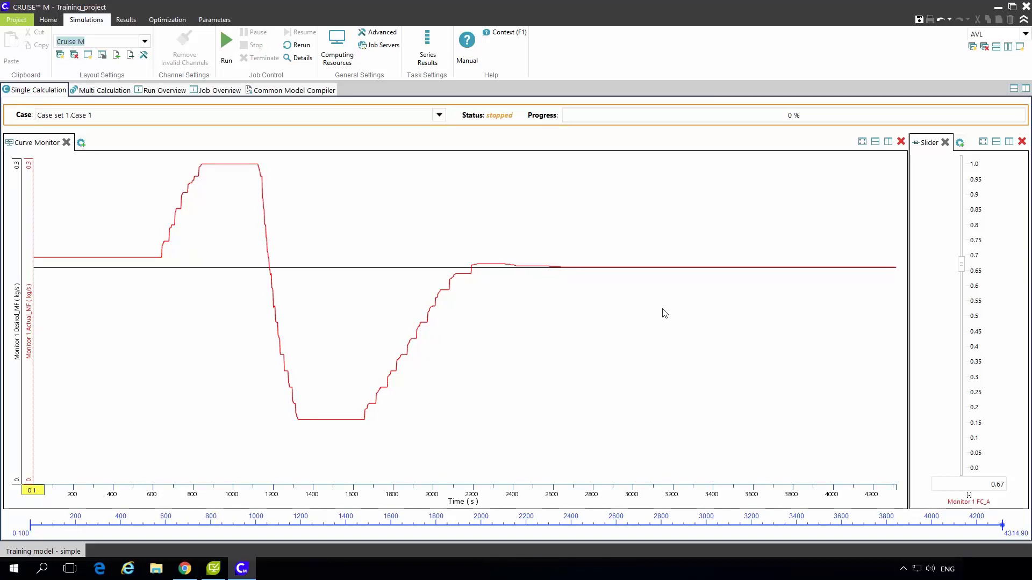
left_click(47, 24)
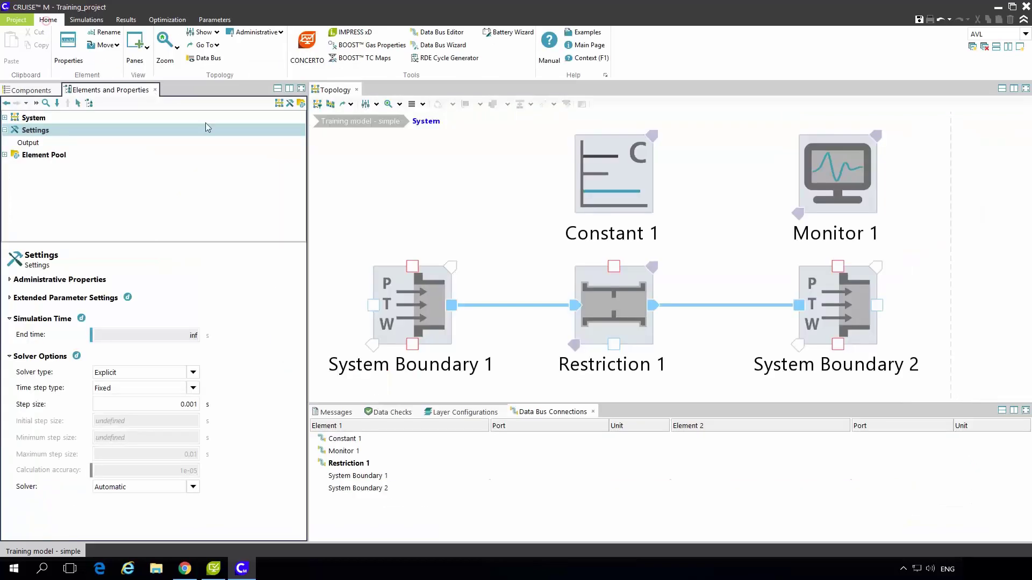